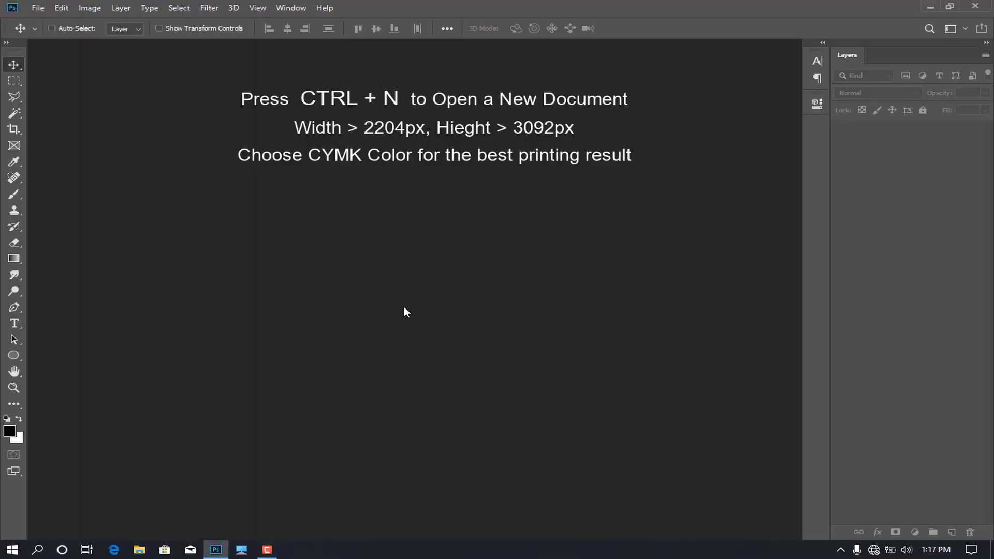
Create a 2204 × 3092 px, 300 ppi CMYK document named 'Chocolate Drink Packaging Design' and fit it on screen
key(ctrl+n)
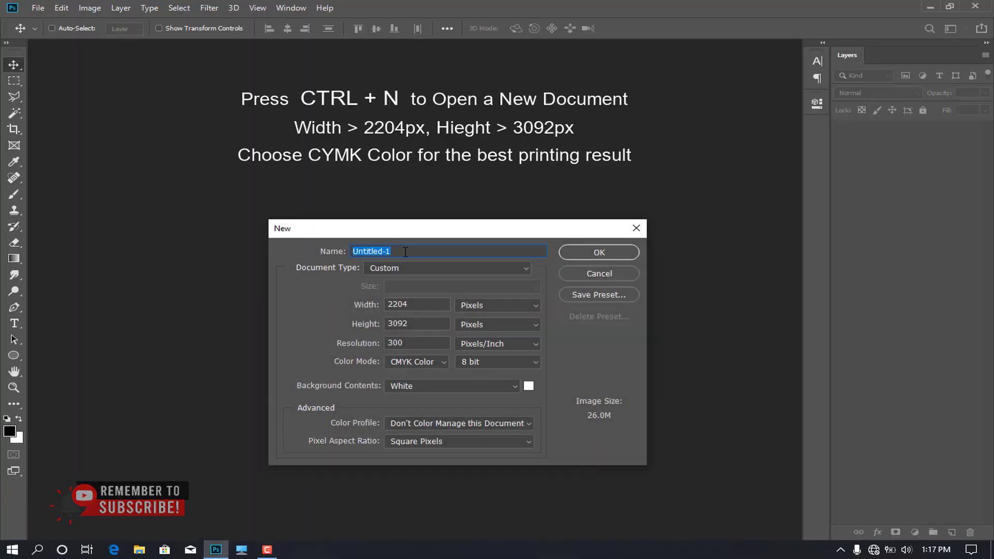
text(Chocolate Drink Packaging Design)
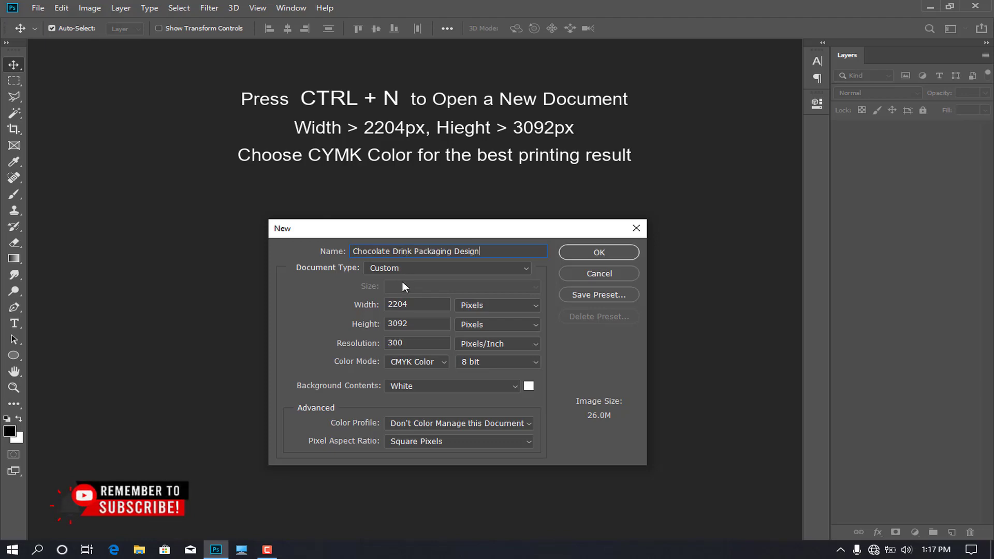
double_click(415, 304)
double_click(411, 324)
click(596, 253)
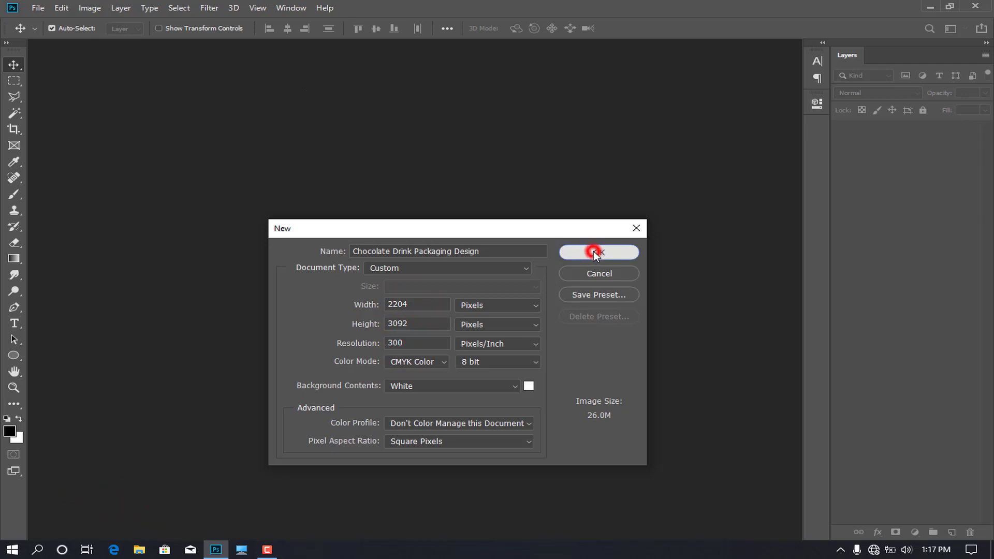
key(ctrl+0)
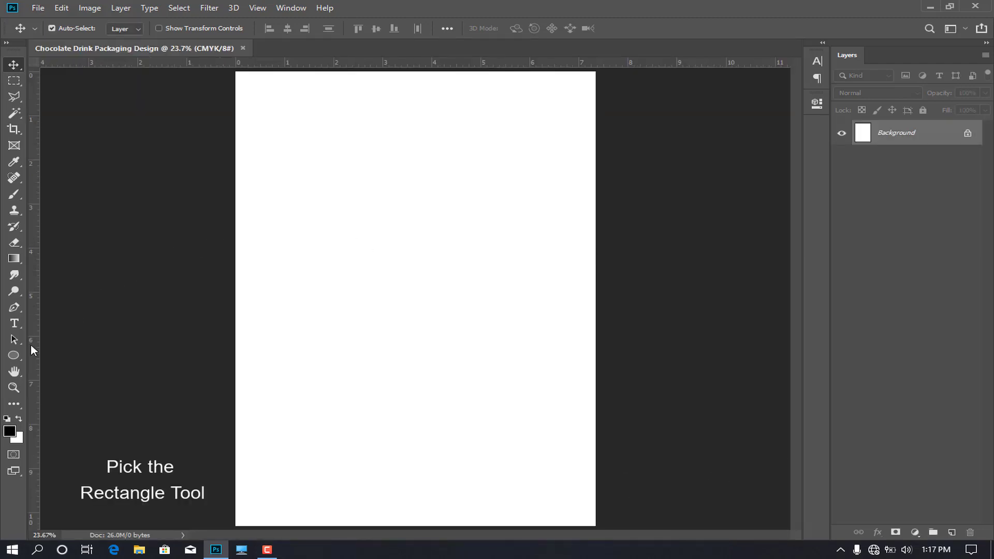
Draw an exact 193 × 180 px rectangle near the page centre
right_click(18, 350)
click(61, 351)
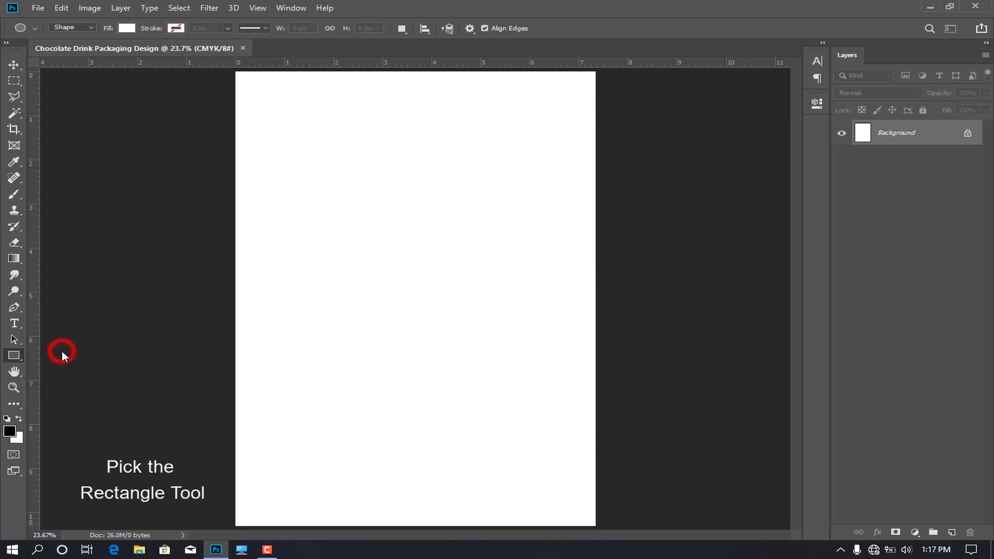
click(403, 241)
text(193)
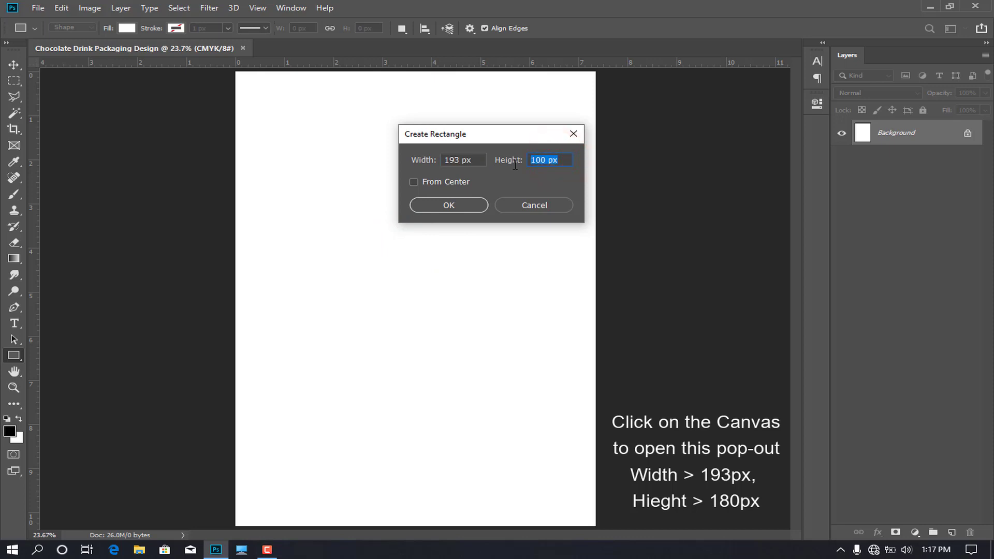
click(475, 205)
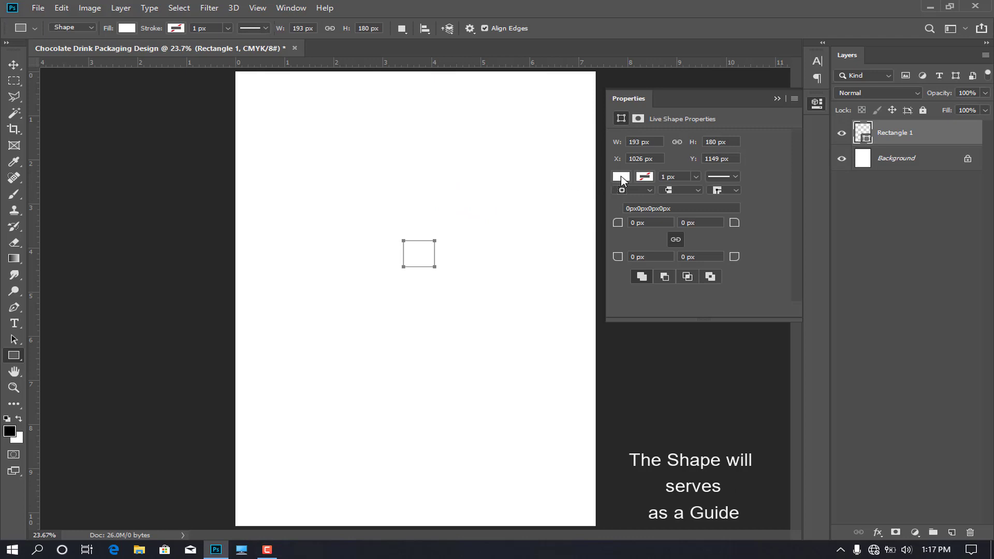
Fill the rectangle with red
click(621, 177)
click(622, 256)
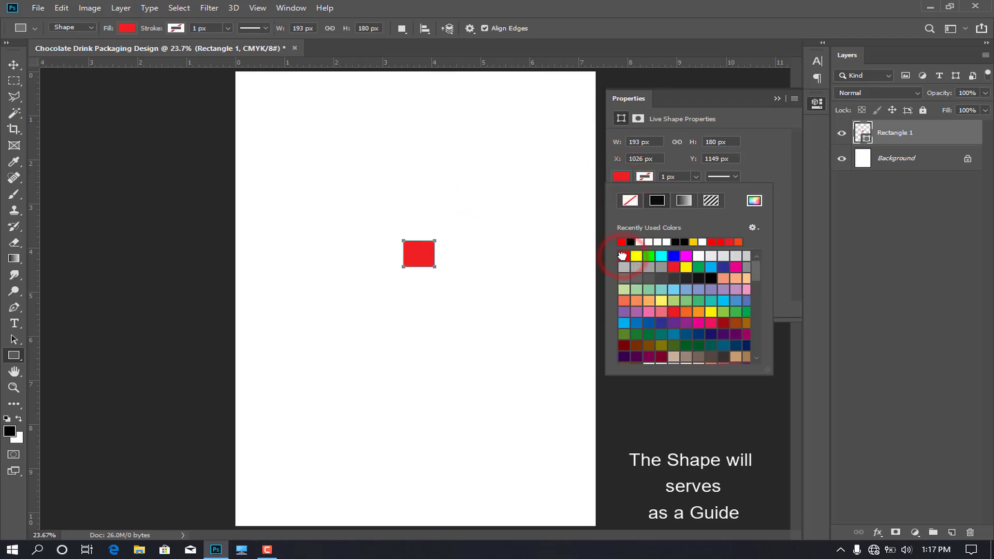
click(777, 99)
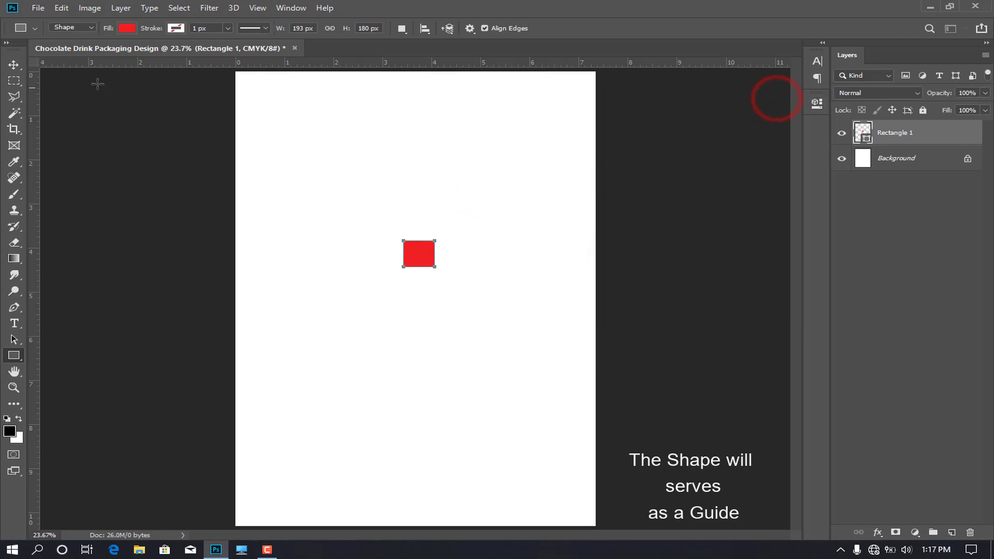
click(14, 65)
Add margin guides at the rectangle's inner edge from each page side, then delete the spacer
drag(421, 257, 253, 244)
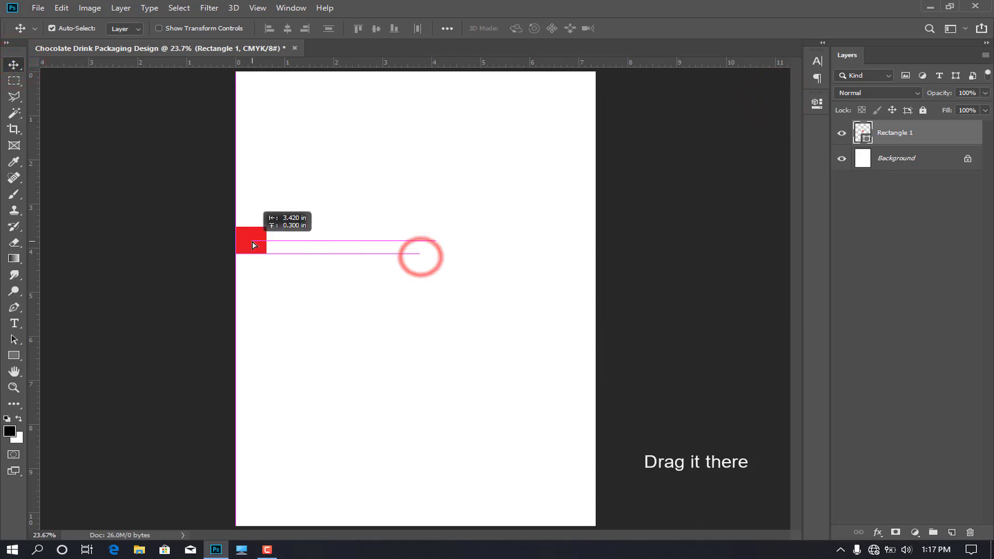
drag(35, 262, 583, 256)
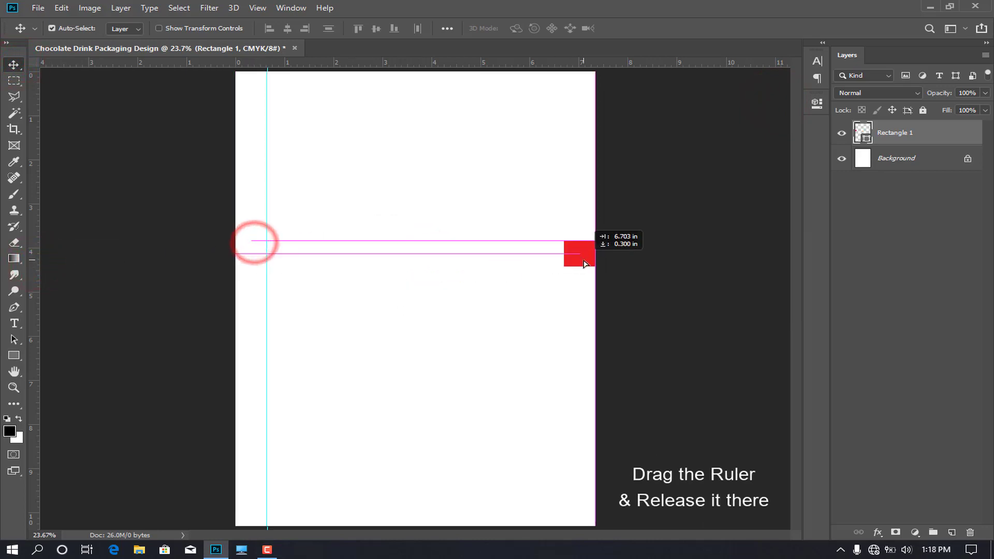
drag(34, 280, 564, 292)
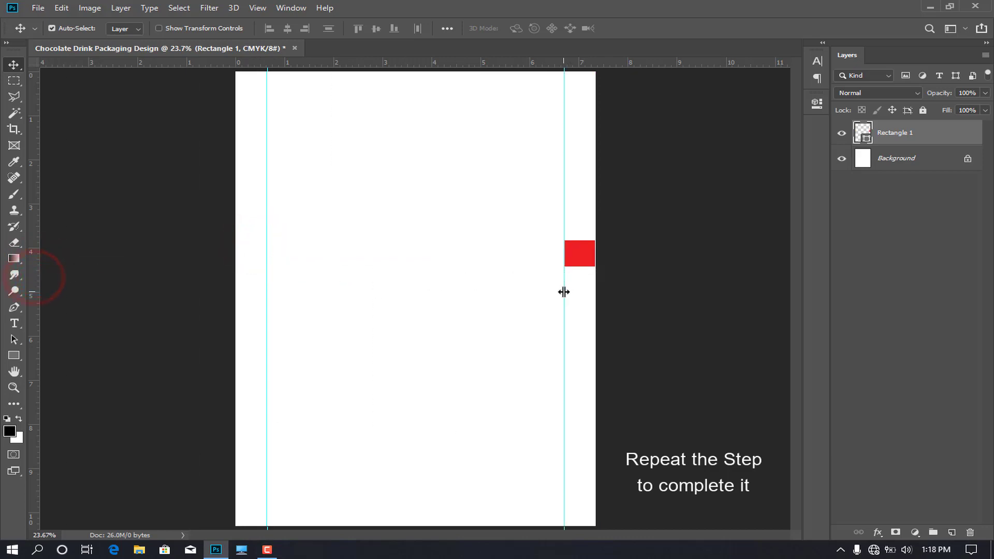
drag(584, 259, 420, 517)
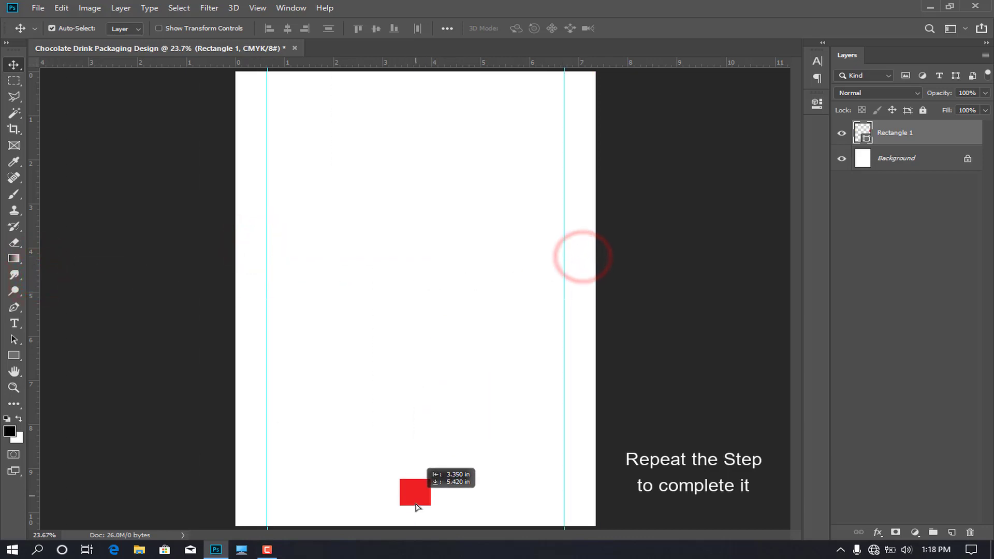
mouse_move(434, 66)
mouse_down()
mouse_move(415, 499)
mouse_move(430, 86)
mouse_move(429, 100)
mouse_up()
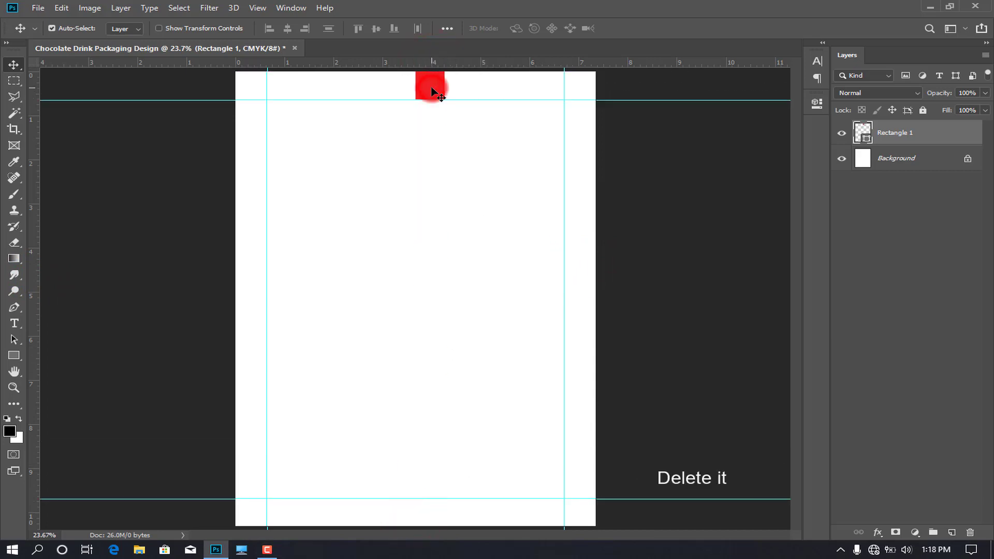
key(Delete)
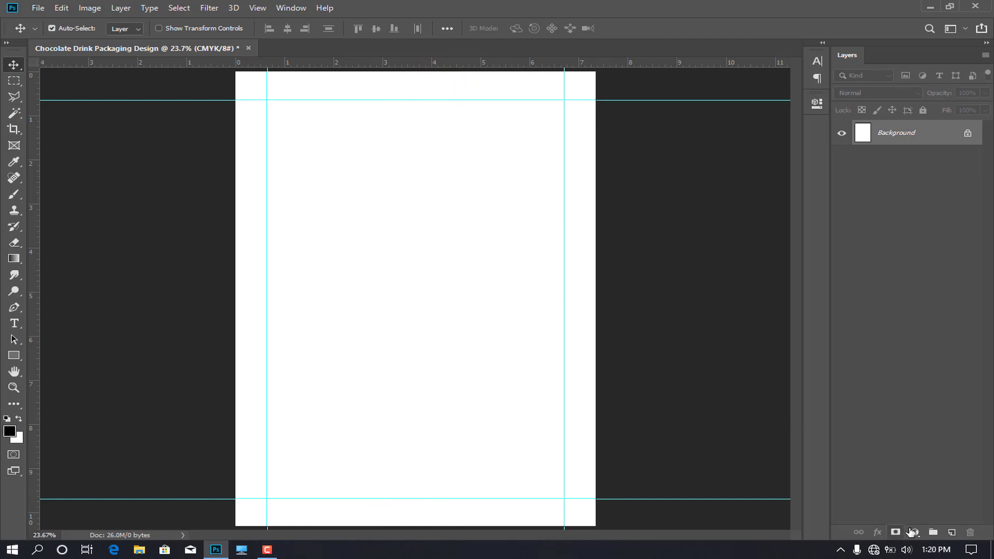
Add a Gradient Fill layer and set its left stop to dark brown #5a2a0d
click(912, 532)
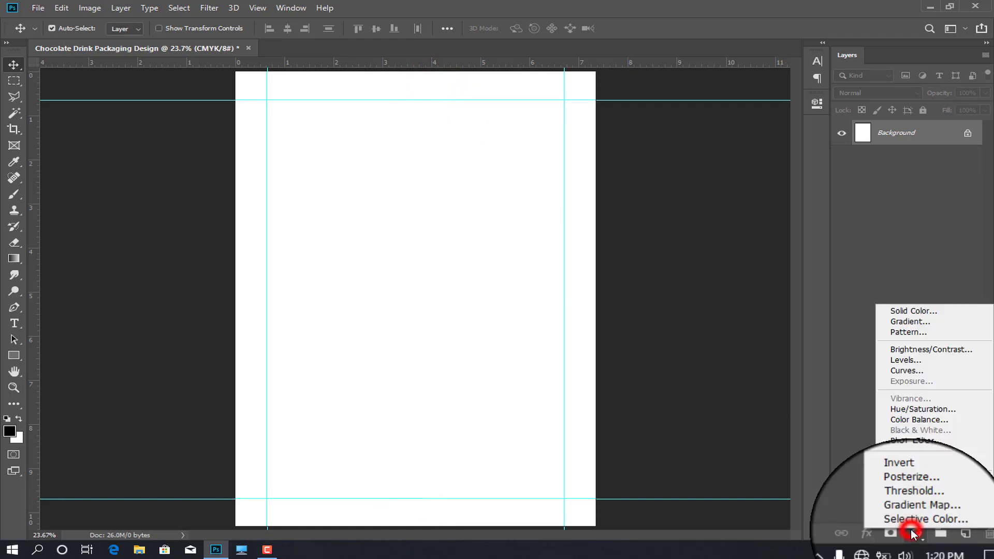
click(937, 324)
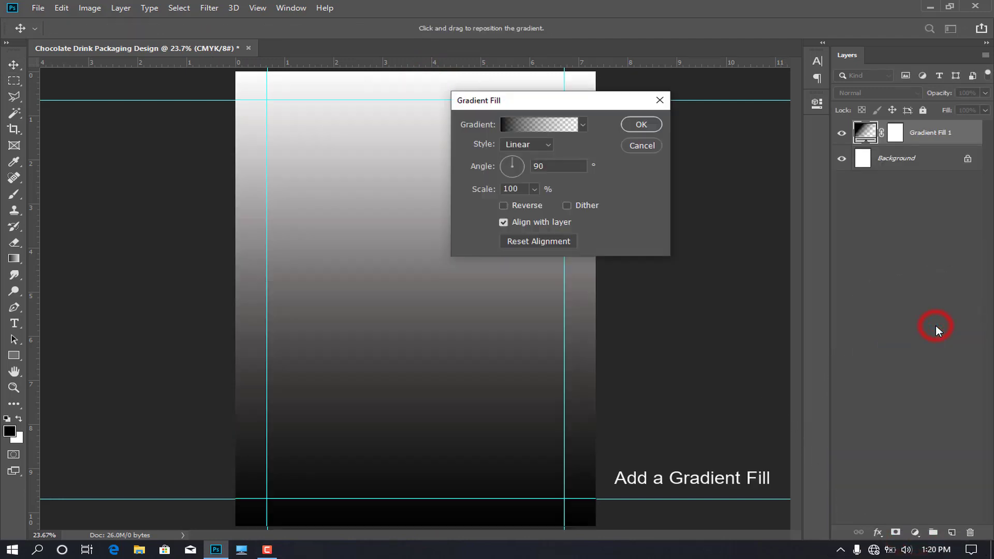
click(553, 125)
click(665, 98)
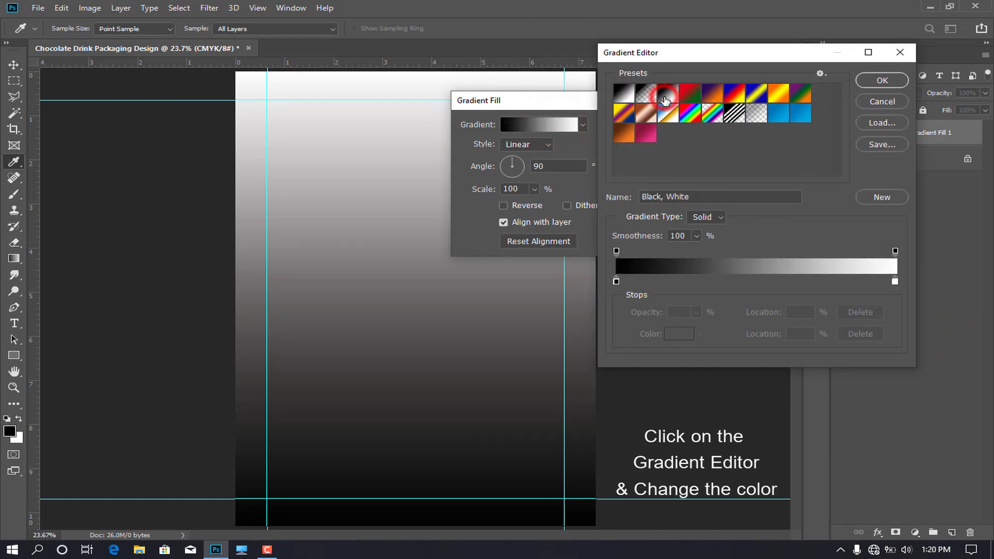
click(617, 281)
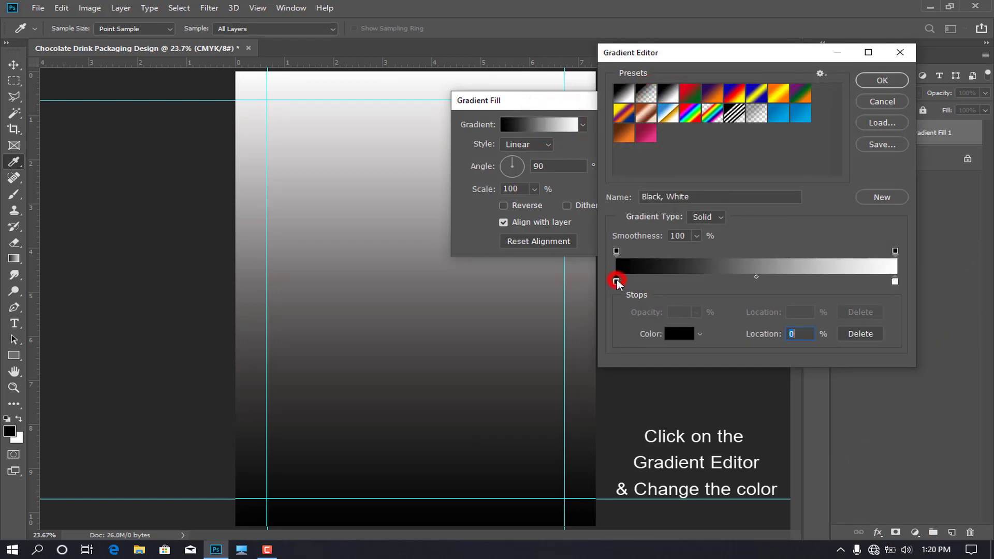
click(673, 335)
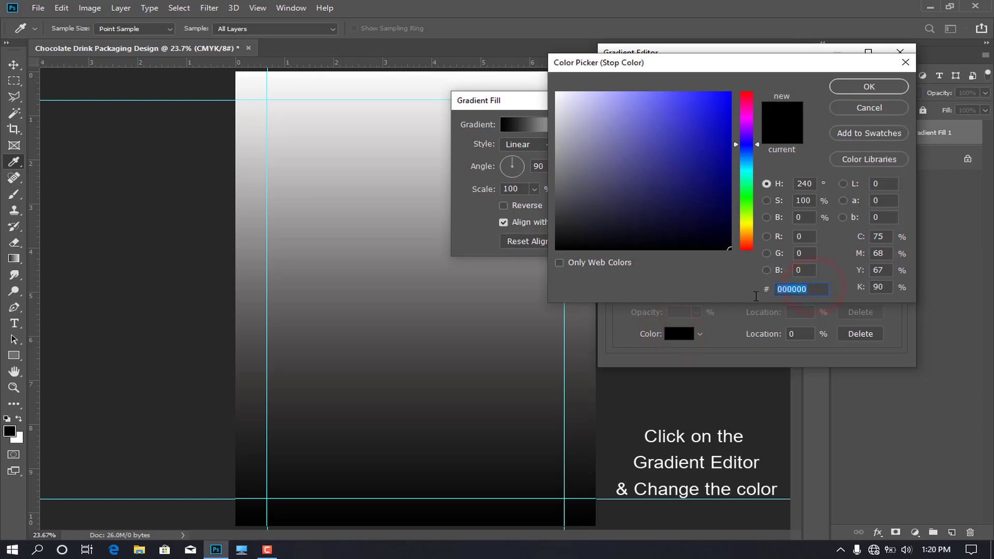
text(5a2a)
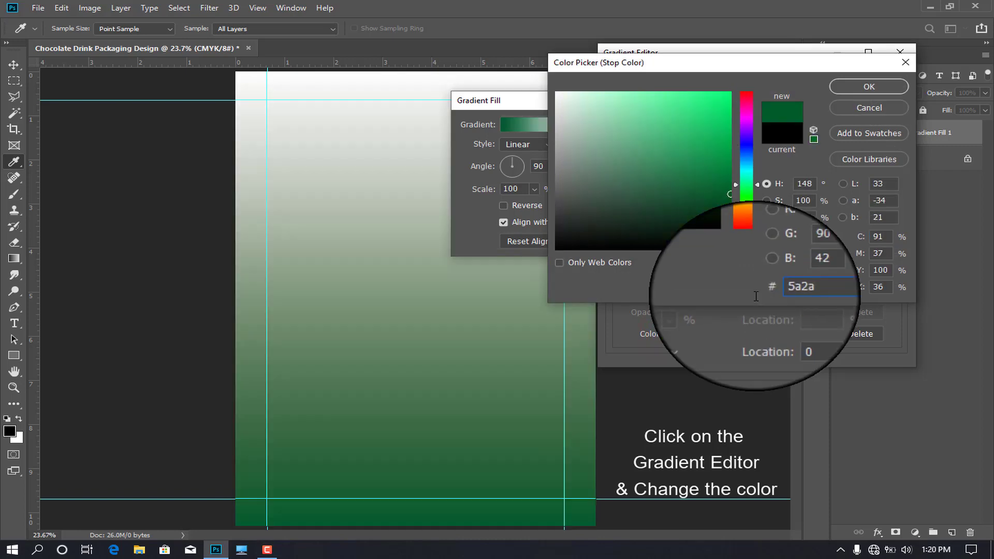
text(0d)
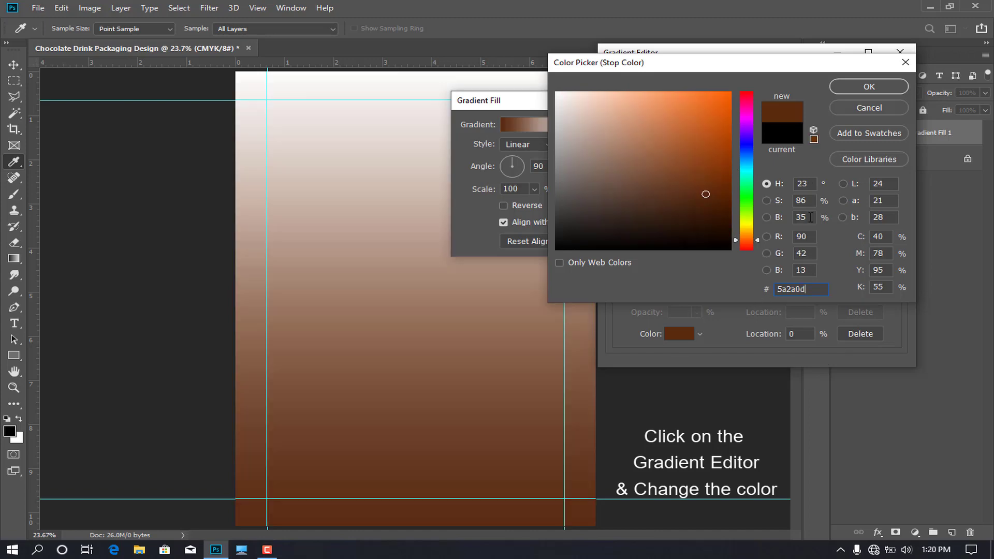
click(868, 87)
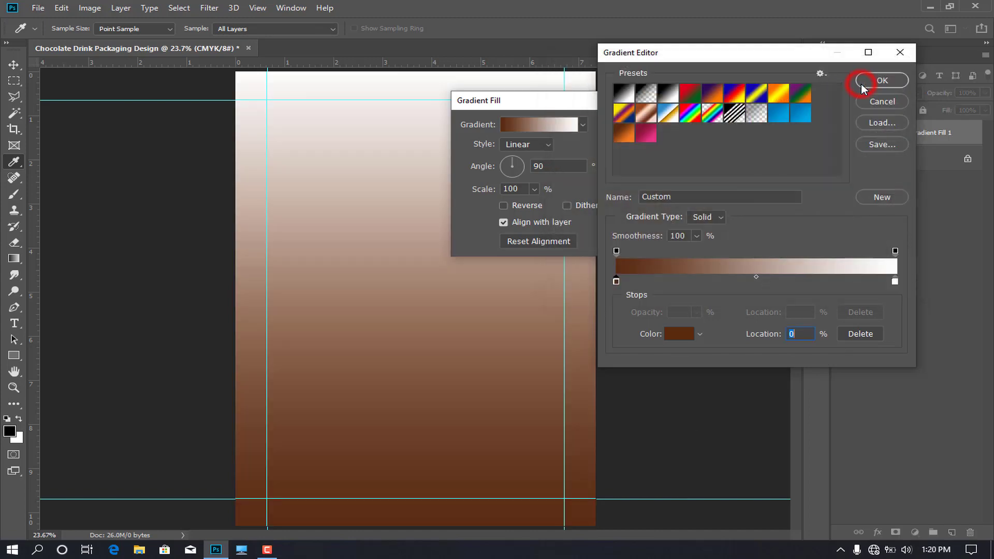
Set the right gradient stop to orange #f47b20 and apply the gradient
click(897, 281)
click(676, 334)
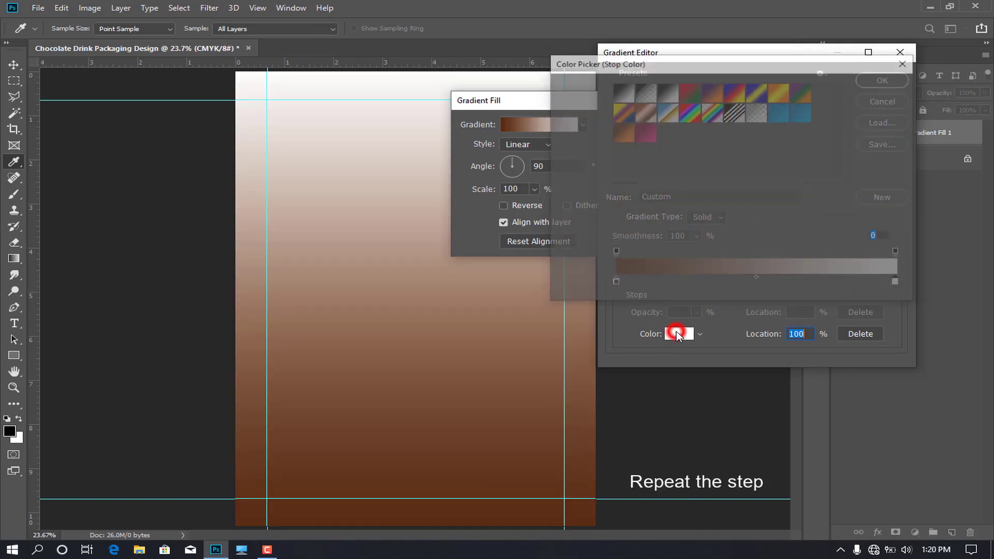
text(f)
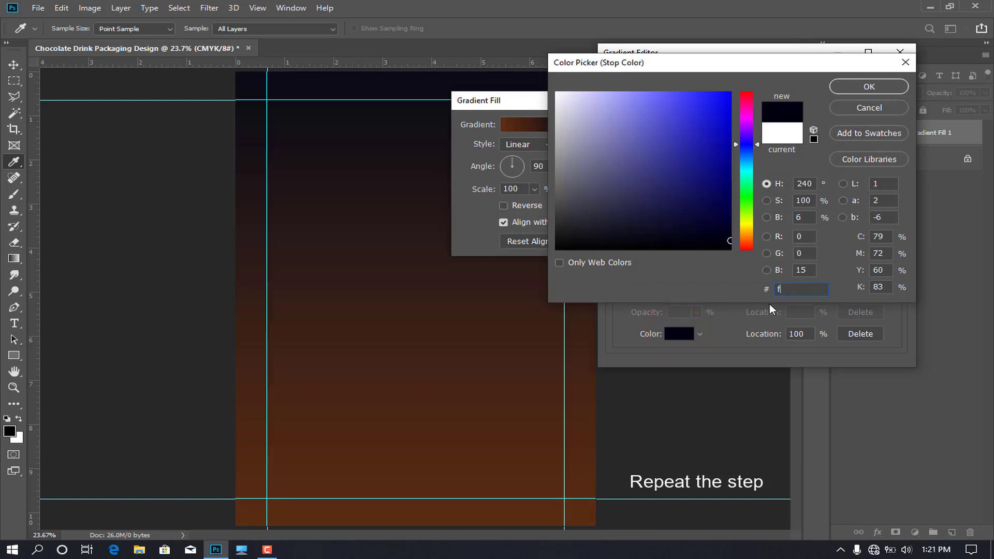
text(47b20)
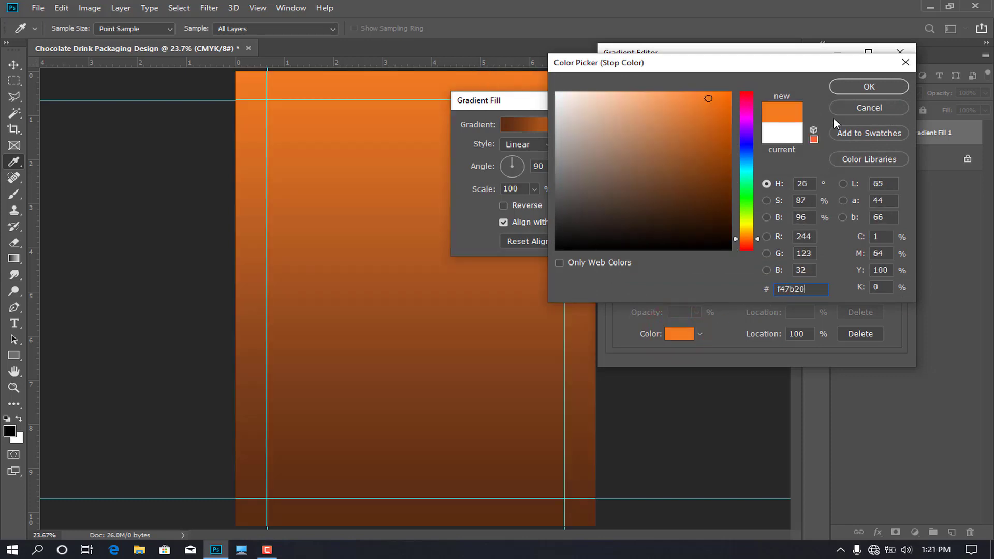
click(868, 87)
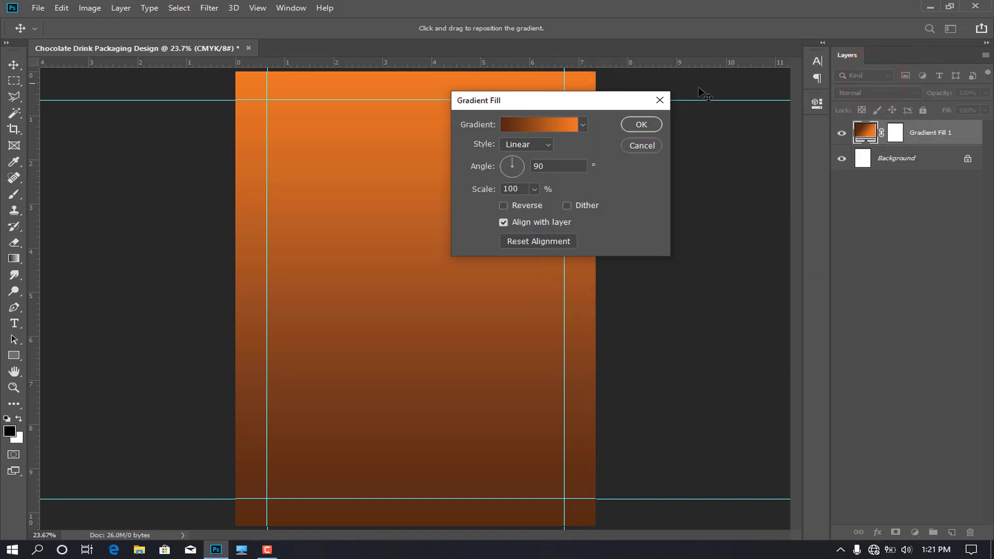
Set the gradient fill to Radial style, 188% scale, reversed, and confirm it
click(536, 145)
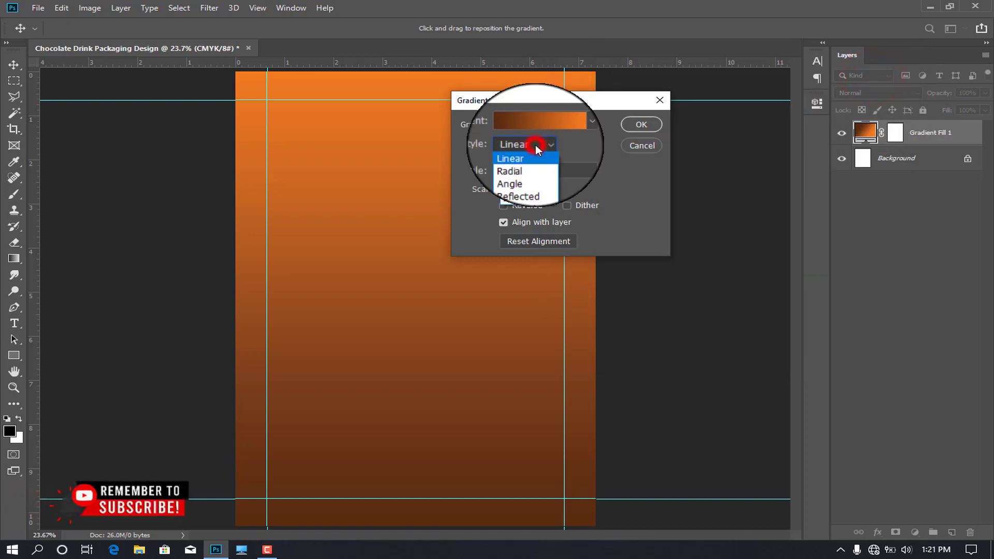
click(529, 164)
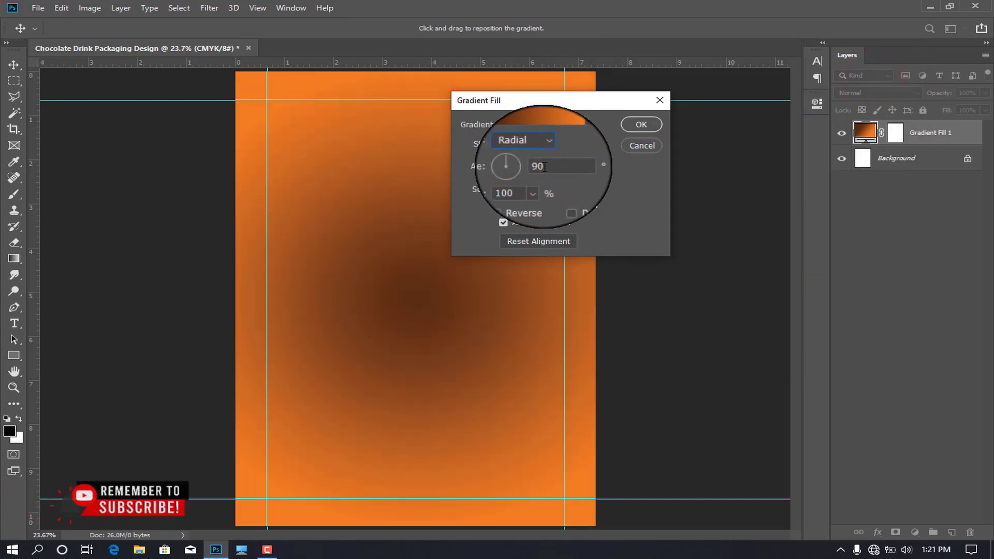
double_click(536, 164)
double_click(505, 192)
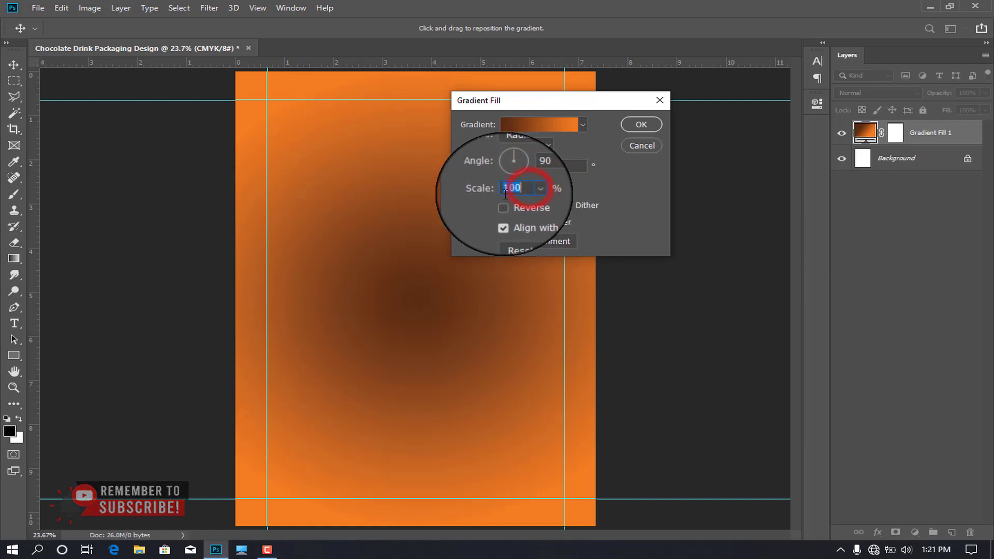
text(188)
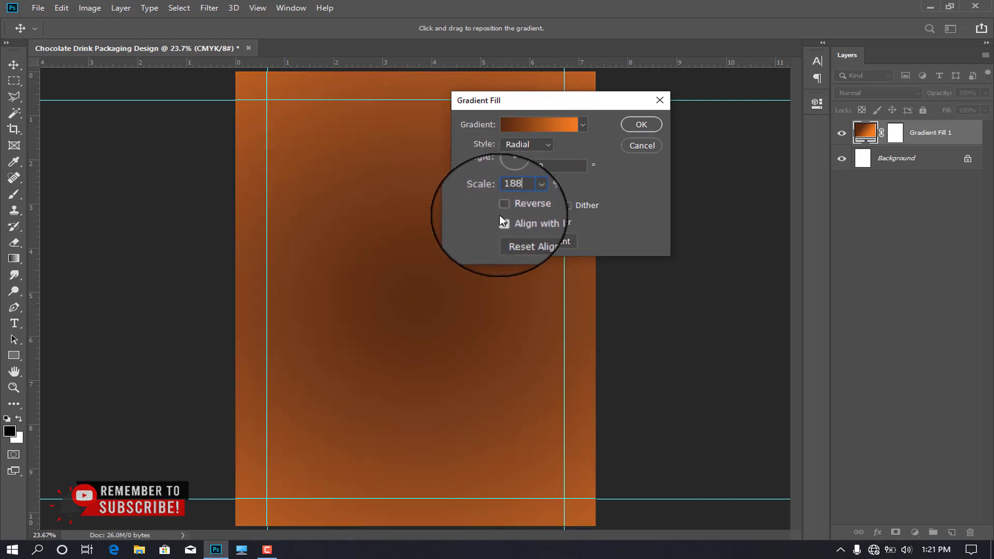
click(504, 208)
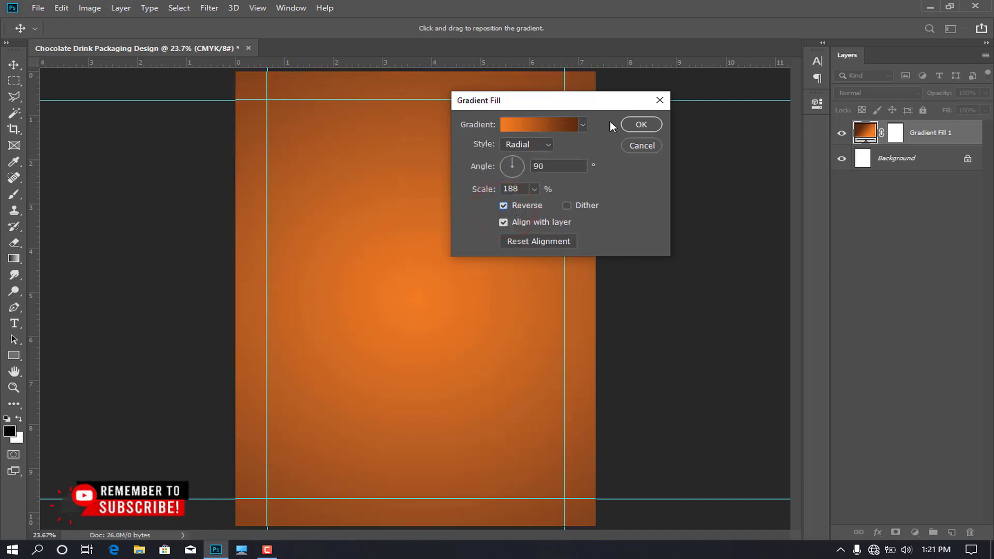
click(629, 126)
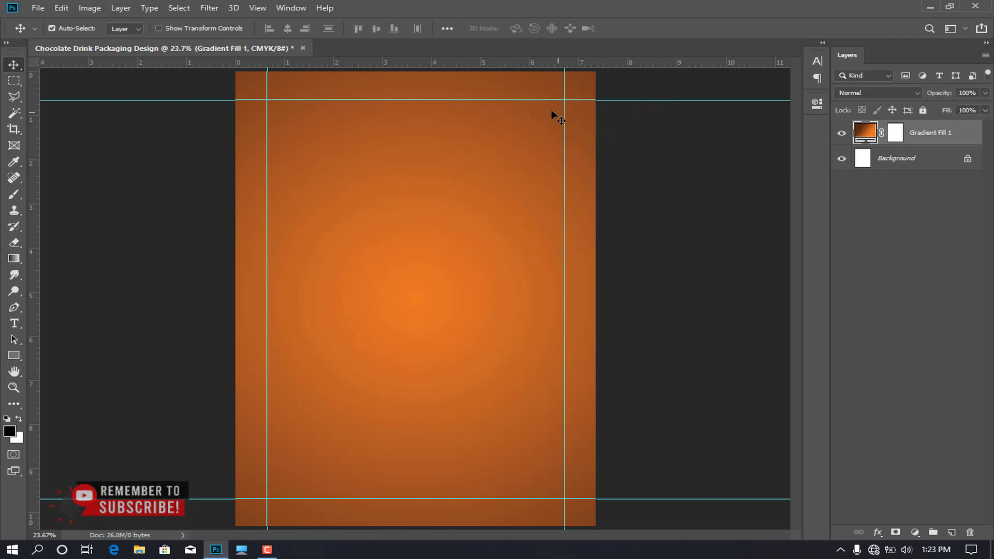
click(37, 9)
Open the chocolate splash photo and unlock its background layer
click(51, 33)
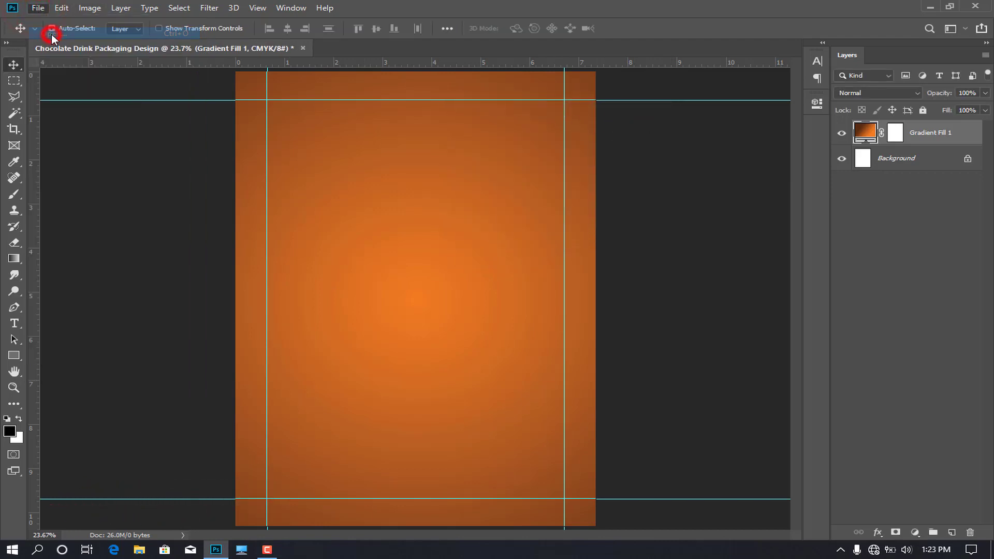
click(283, 134)
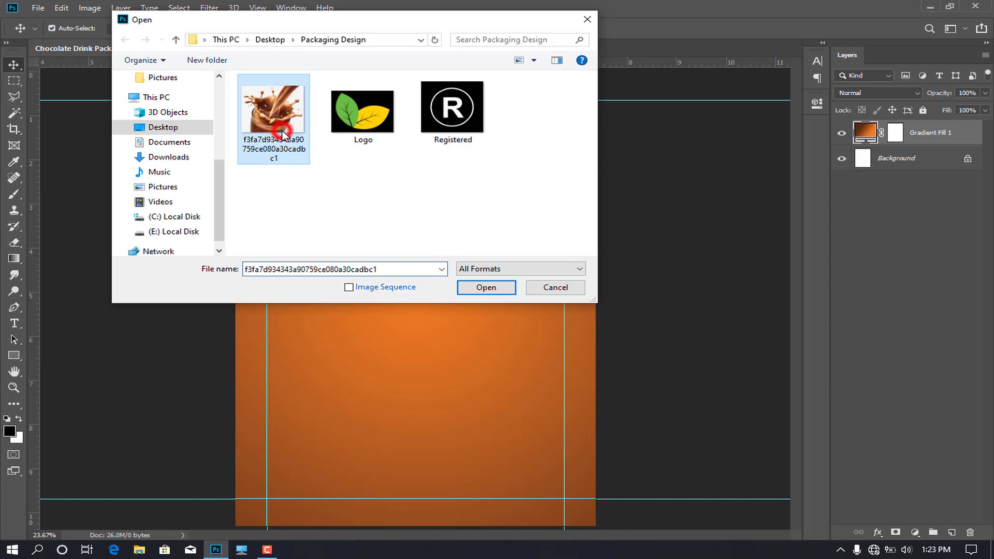
click(487, 288)
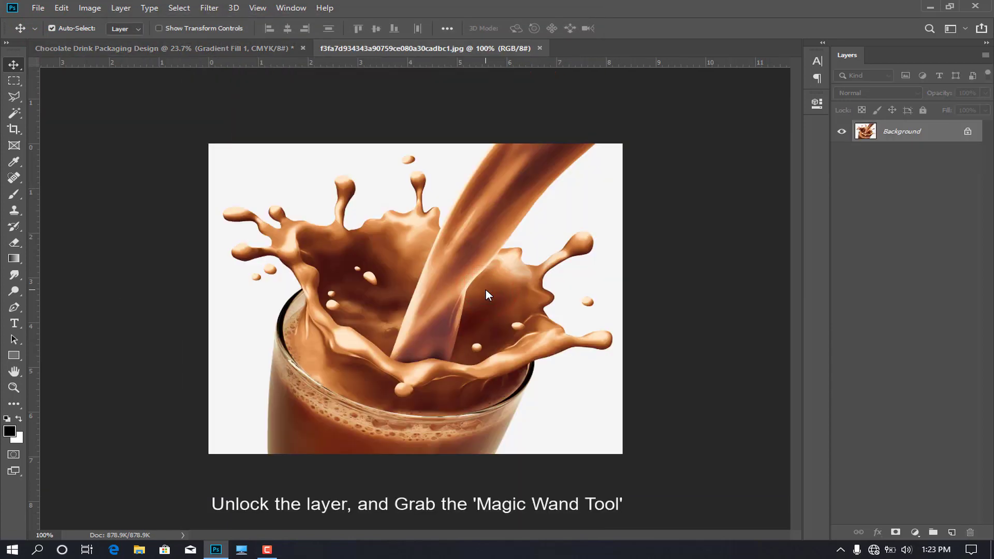
click(966, 132)
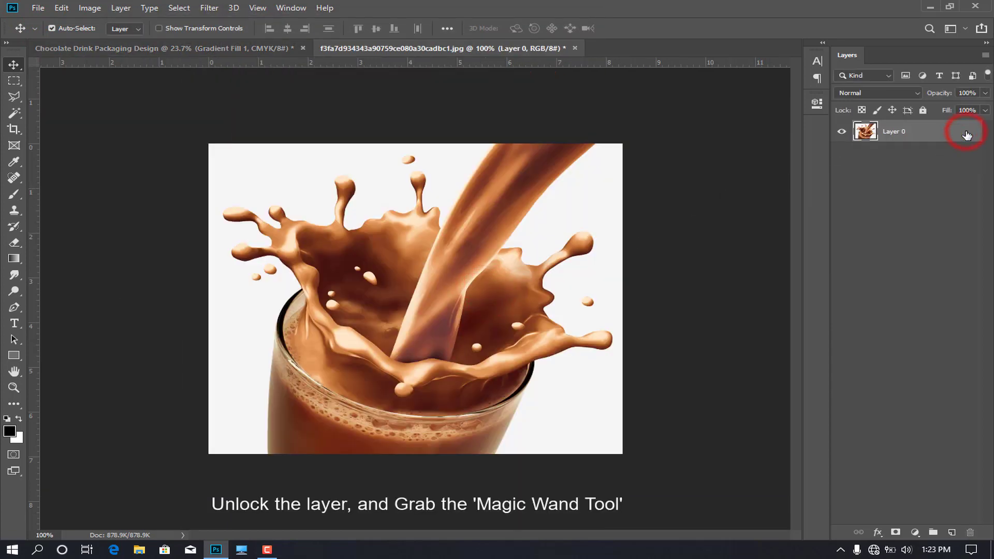
Erase the left and right white background areas with Magic Wand at 3 by 3 Average
click(14, 114)
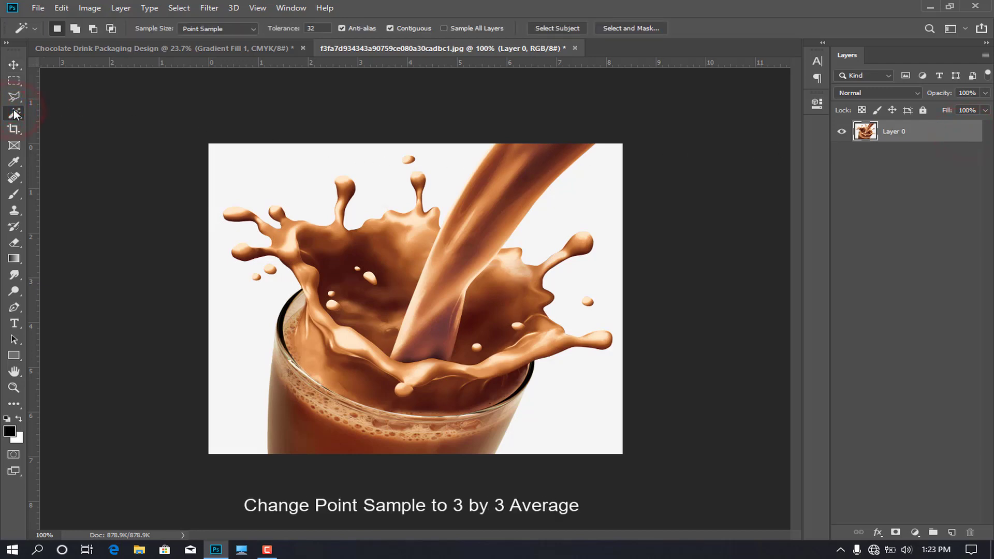
click(250, 31)
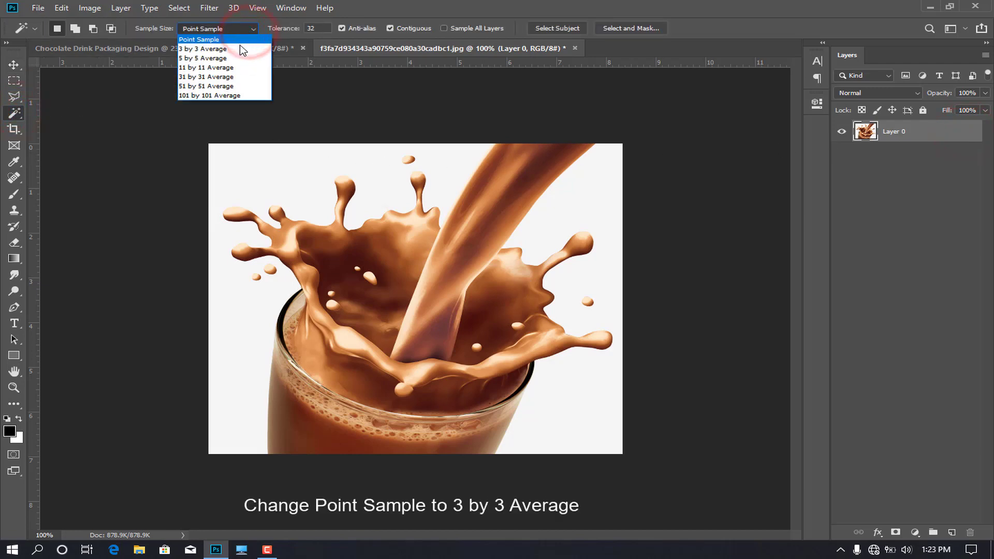
click(242, 48)
click(264, 187)
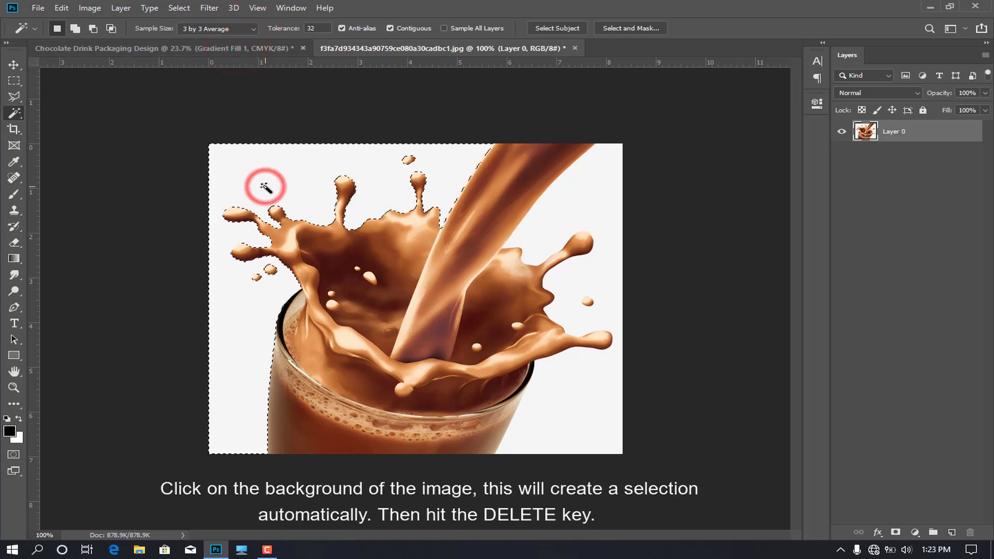
key(Delete)
click(569, 213)
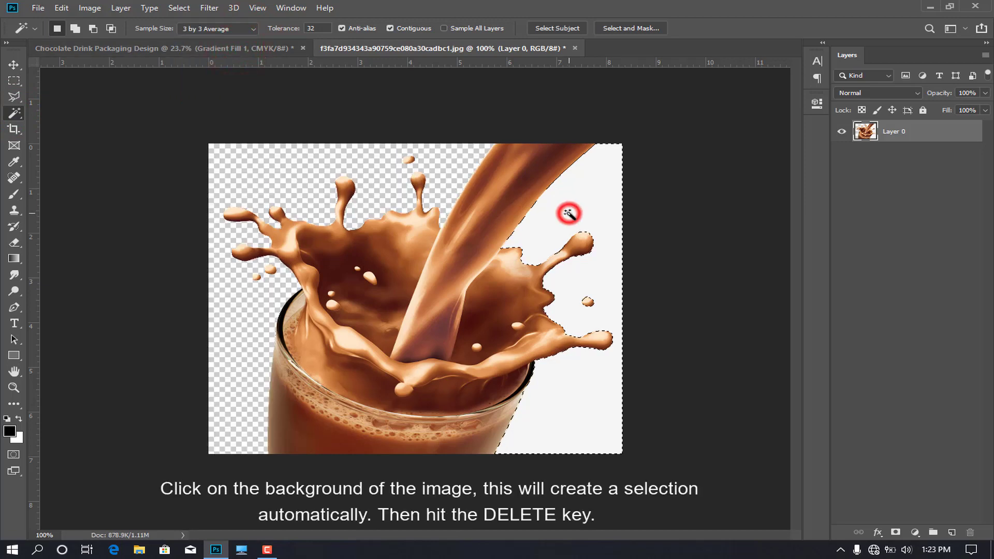
key(Delete)
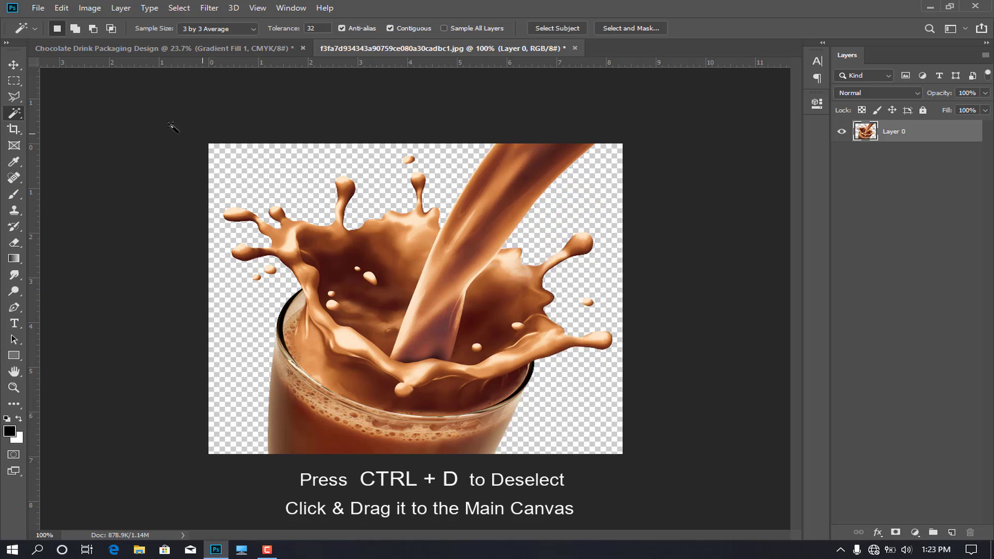
click(16, 66)
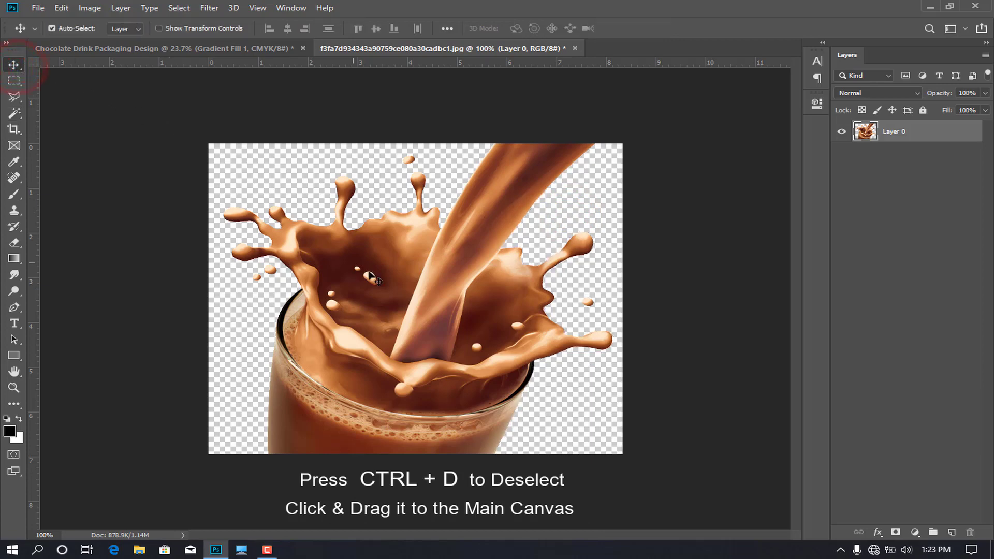
Drag the splash into the packaging design and scale it up to fill most of the page
mouse_move(410, 300)
mouse_down()
mouse_move(268, 68)
mouse_move(392, 324)
mouse_up()
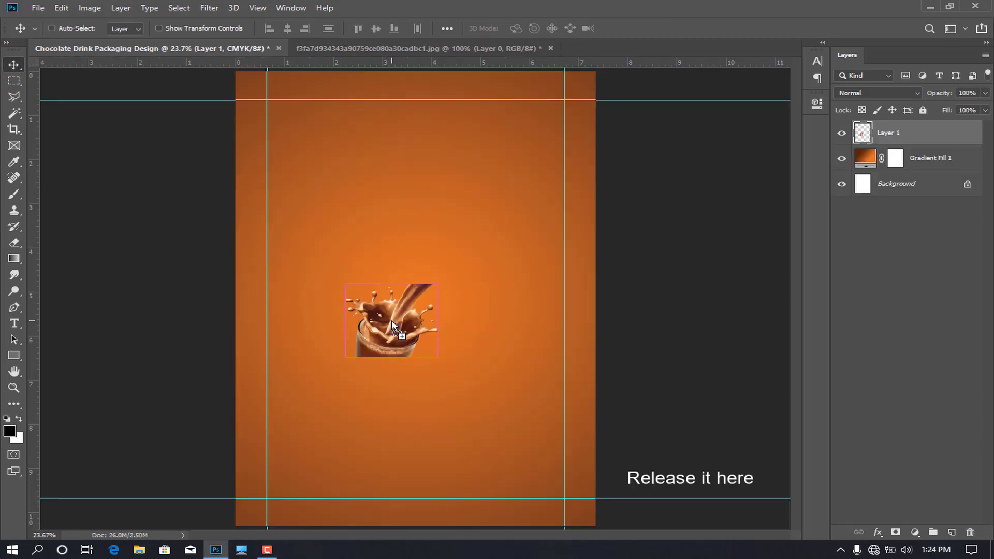
key(ctrl+t)
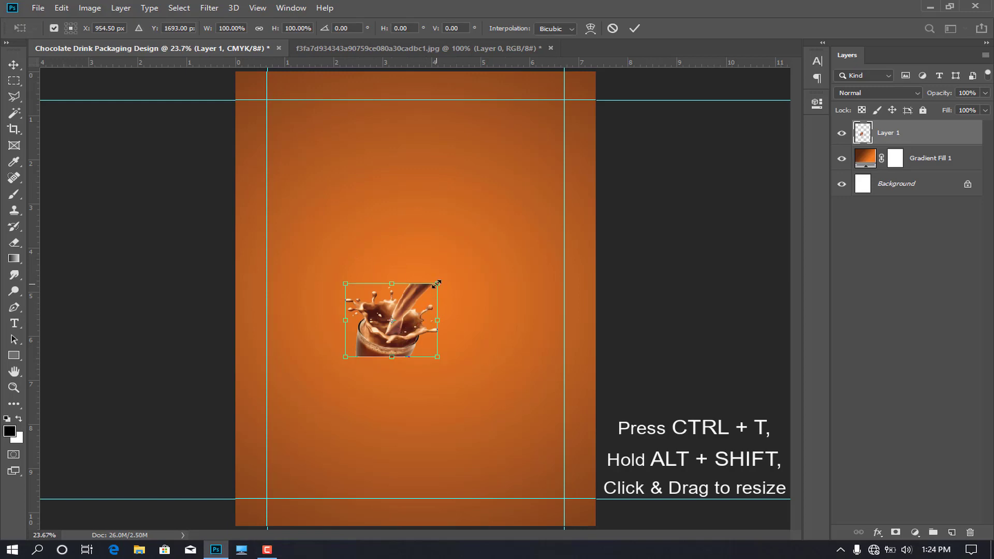
drag(437, 283, 573, 145)
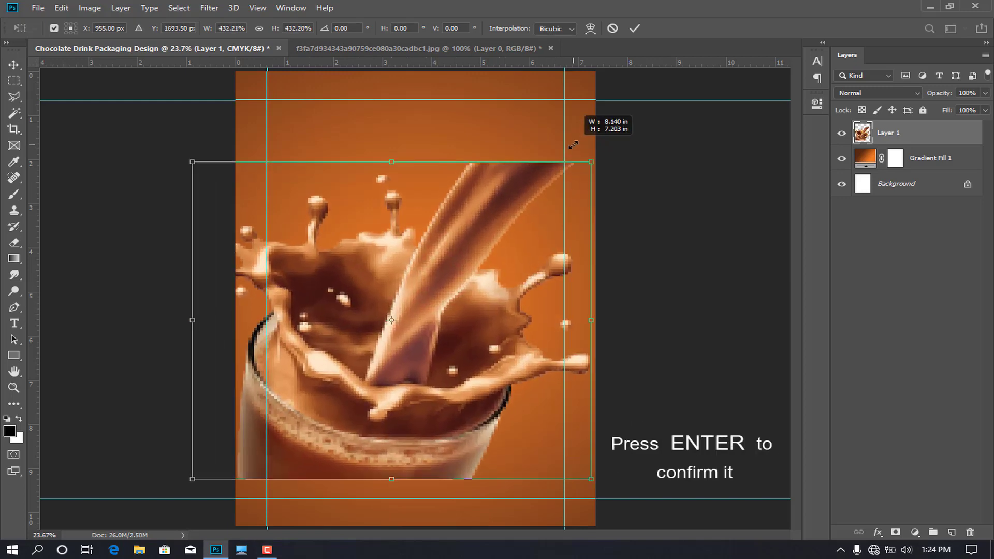
key(Return)
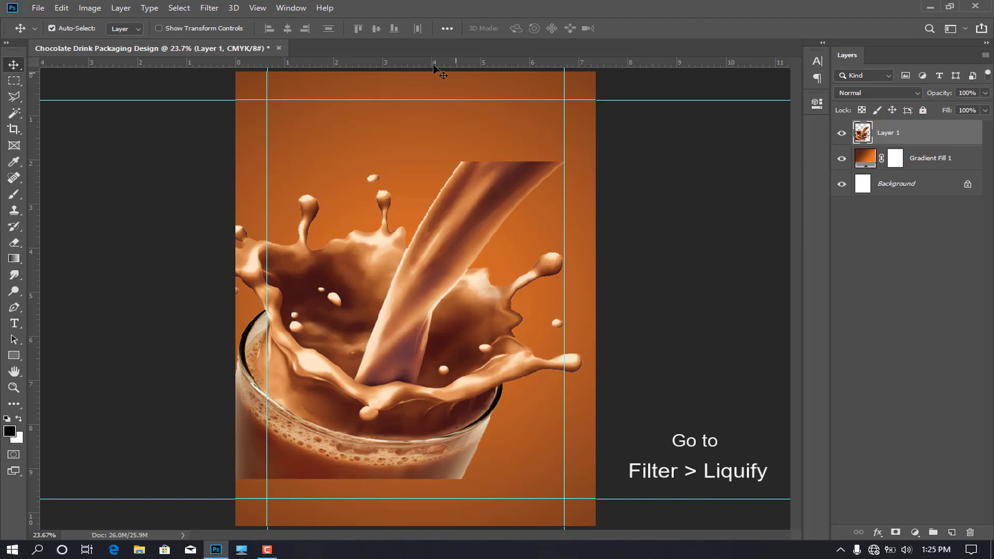
In Liquify, warp the stream's top upward toward the page edge with an enlarged brush
click(212, 9)
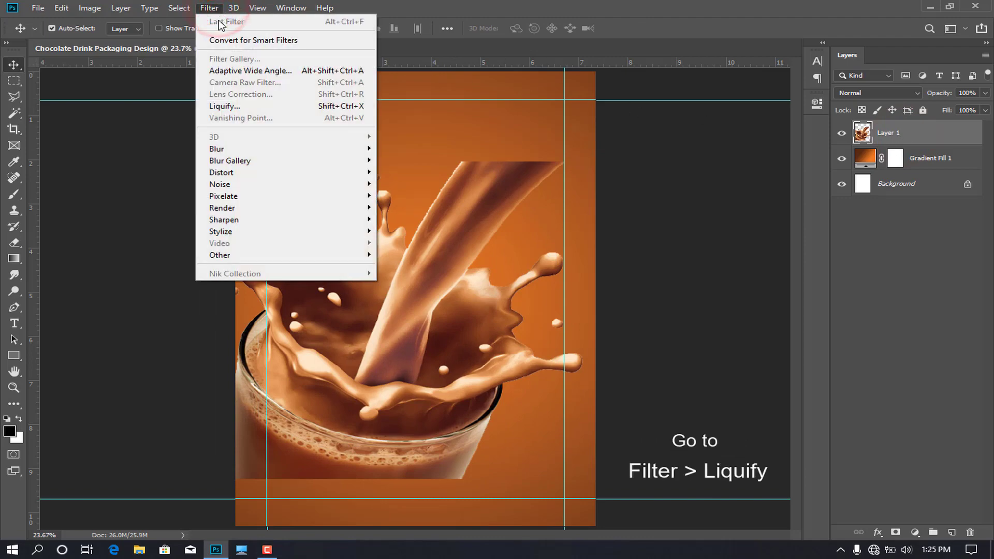
click(227, 103)
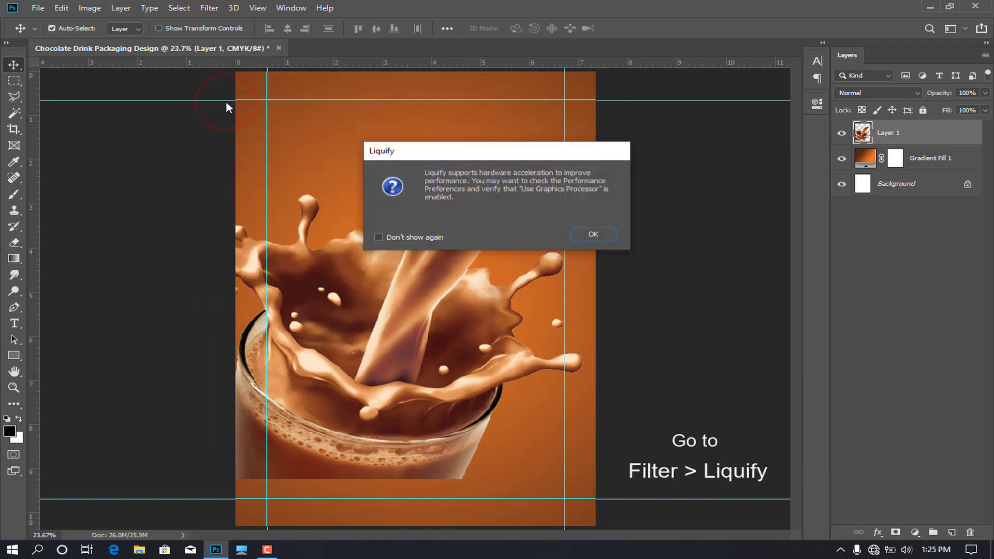
click(593, 233)
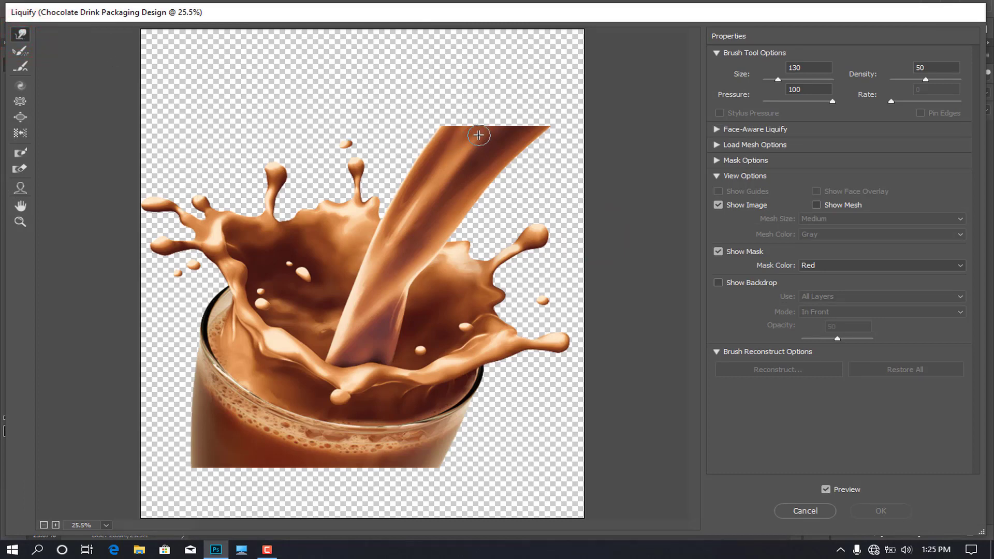
mouse_move(478, 134)
mouse_down()
mouse_move(518, 90)
mouse_move(511, 83)
mouse_move(548, 68)
mouse_up()
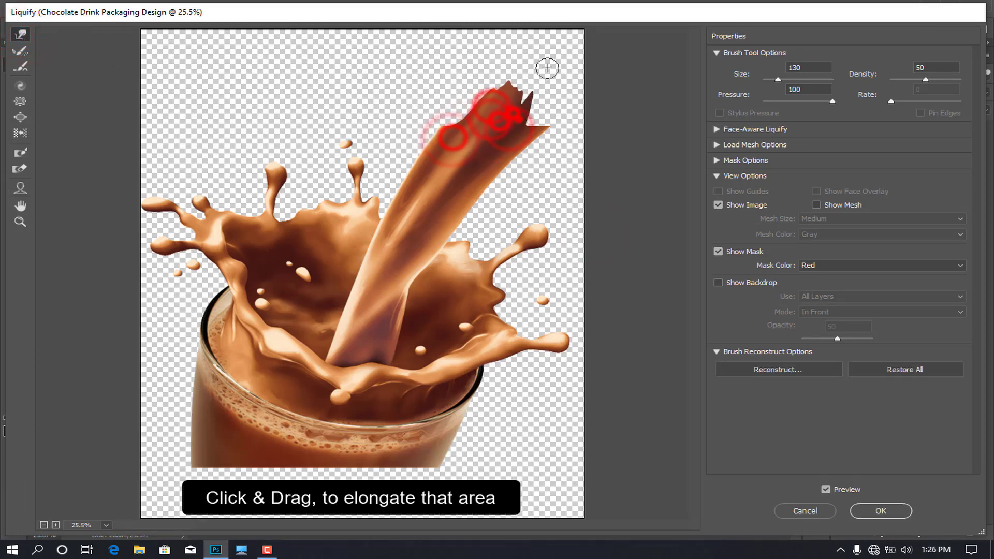
key(bracketright)
key(bracketright)
key(bracketright)
drag(499, 112, 544, 29)
drag(513, 77, 525, 41)
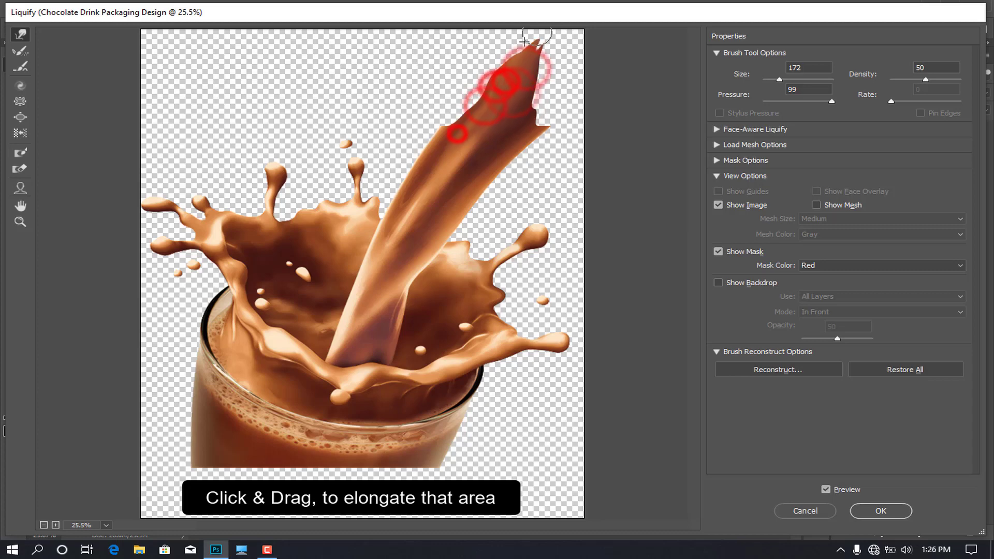
drag(498, 104, 512, 42)
Push and widen the stream tip toward the top-right corner, smooth it, and apply Liquify
mouse_move(460, 122)
mouse_down()
mouse_move(526, 55)
mouse_move(477, 84)
mouse_up()
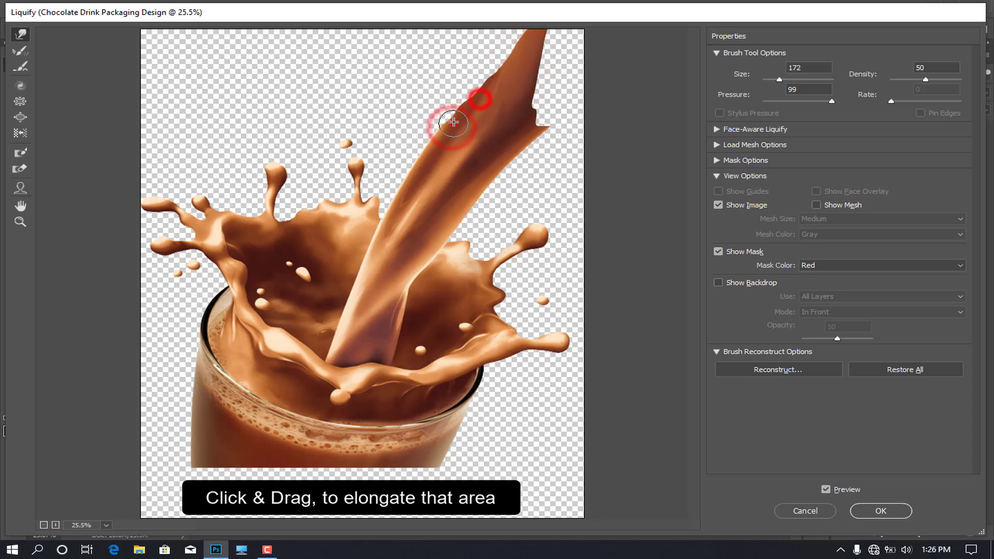
drag(454, 122, 511, 36)
mouse_move(534, 112)
mouse_down()
mouse_move(523, 42)
mouse_move(551, 46)
mouse_up()
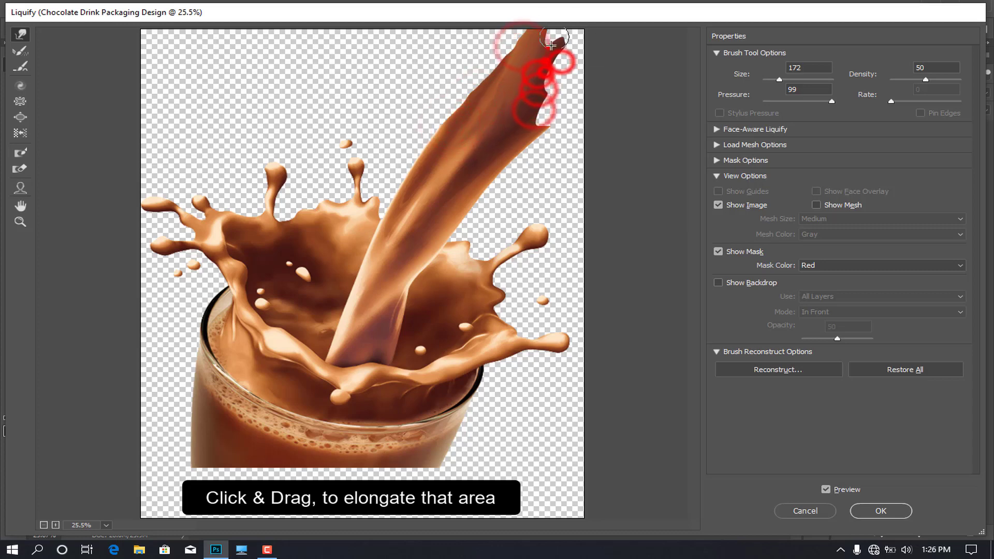
mouse_move(541, 111)
mouse_down()
mouse_move(552, 39)
mouse_move(572, 42)
mouse_up()
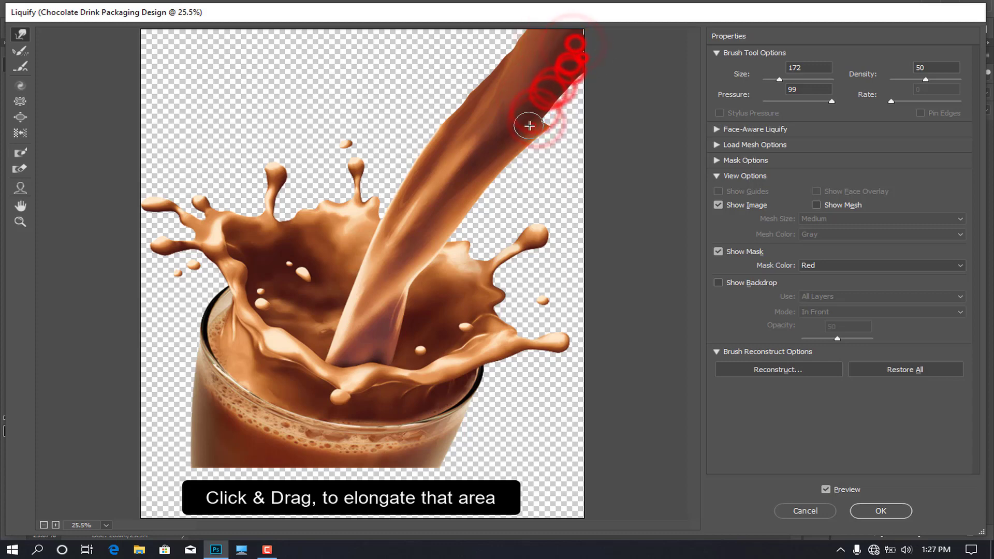
drag(529, 126, 593, 70)
drag(546, 115, 572, 84)
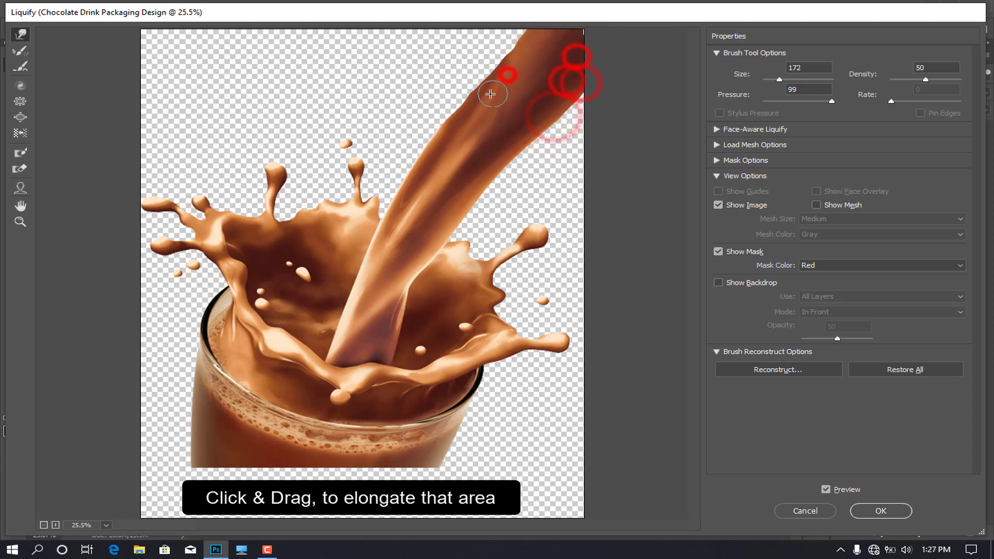
drag(466, 105, 510, 55)
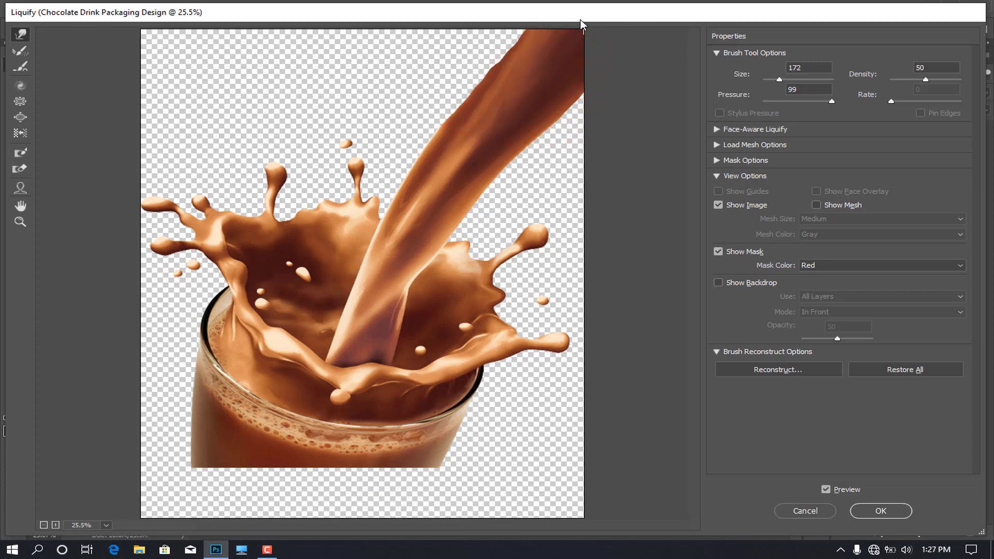
click(880, 511)
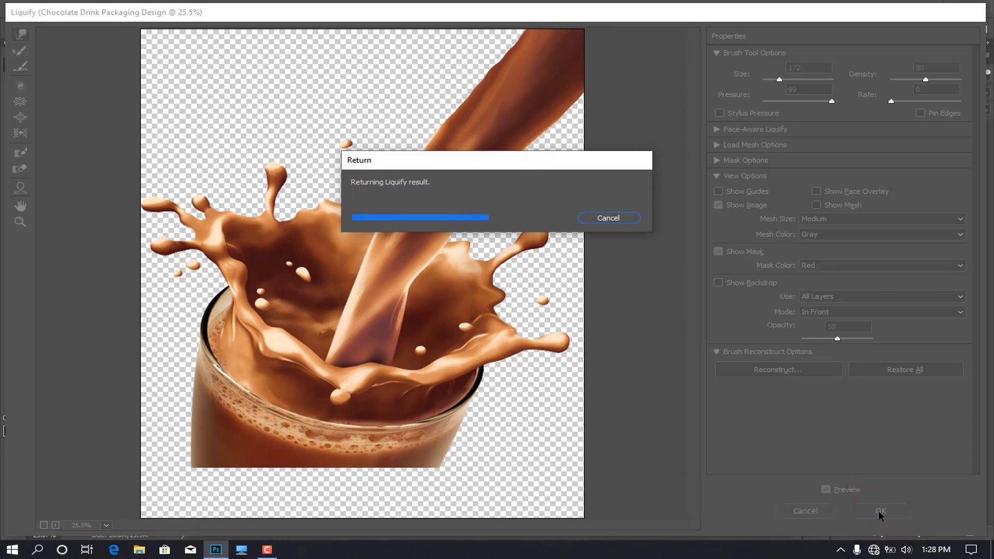
Copy a strip from below the glass bottom onto a new layer
key(ctrl+plus)
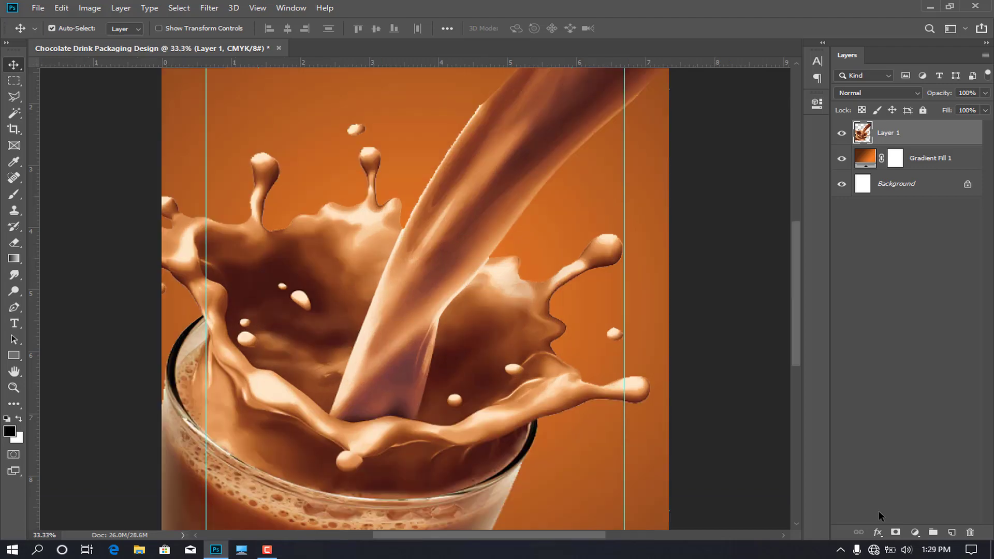
scroll(585, 416, down, 2)
scroll(580, 414, down, 3)
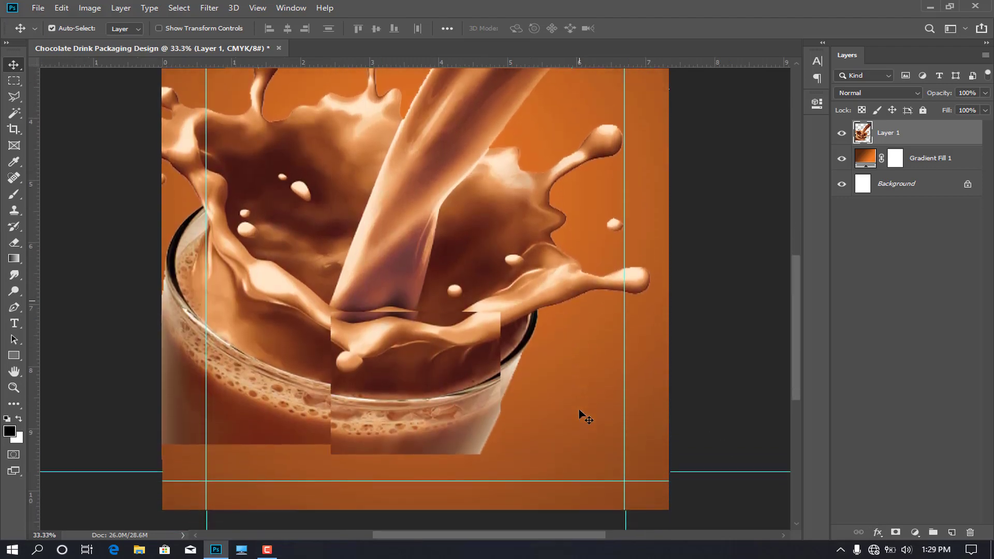
scroll(580, 415, down, 1)
click(14, 80)
drag(492, 403, 142, 382)
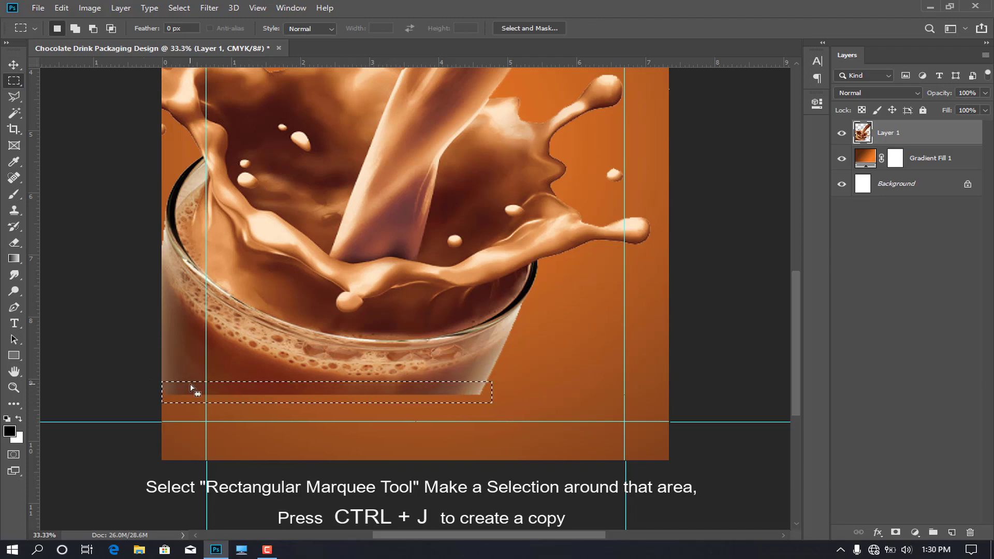
key(ctrl+j)
Stretch the Layer 2 strip down to the canvas bottom and skew its right side inward
click(14, 64)
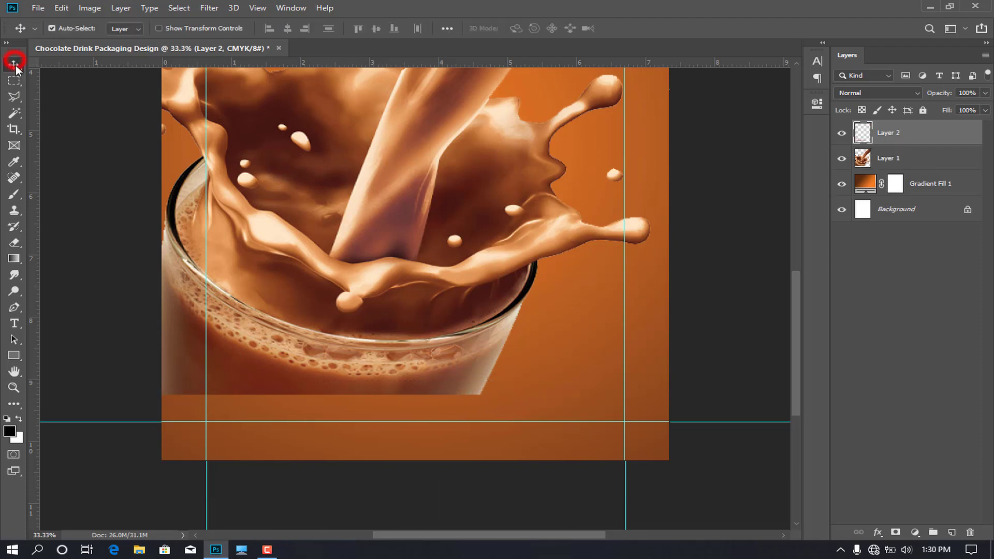
key(ctrl+t)
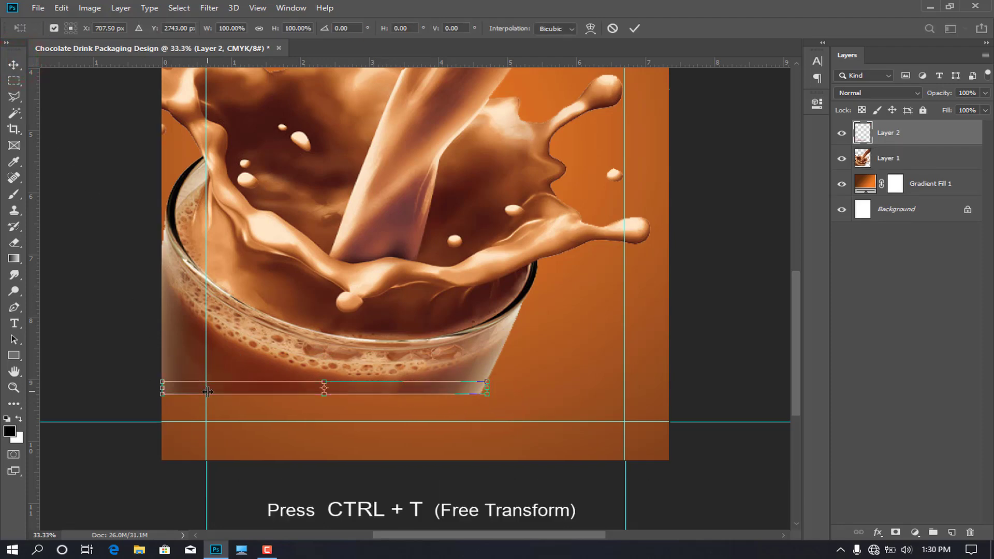
key(ctrl+plus)
scroll(207, 392, down, 3)
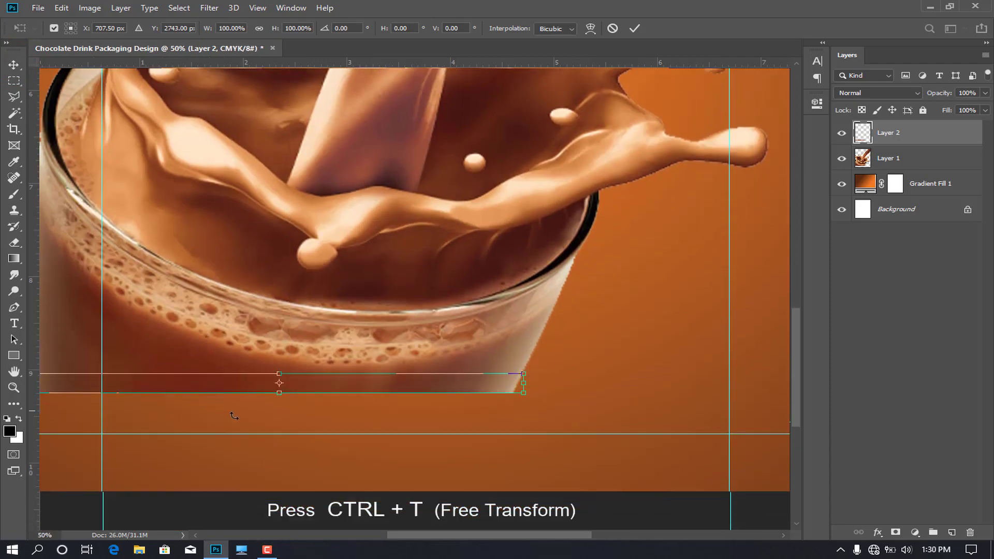
drag(396, 539, 371, 538)
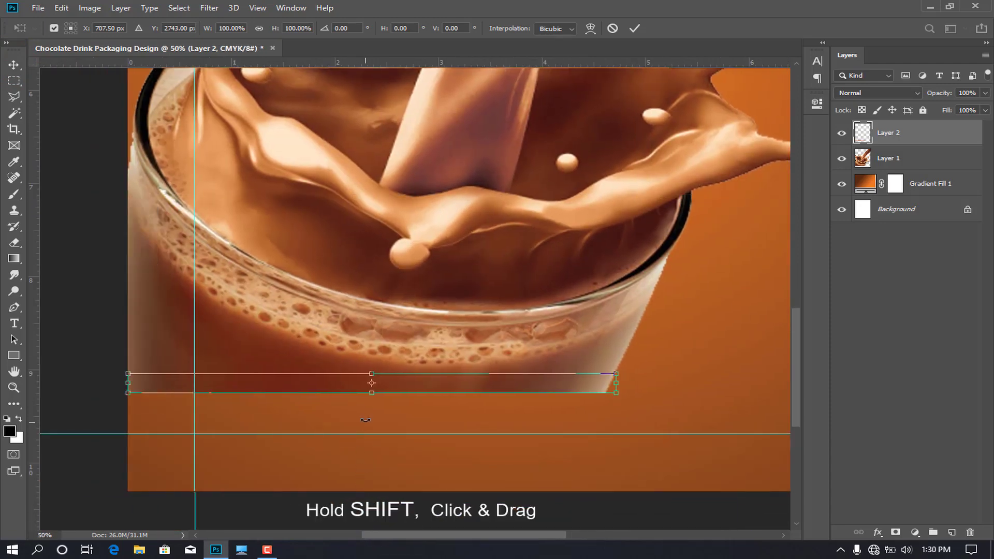
drag(372, 396, 367, 510)
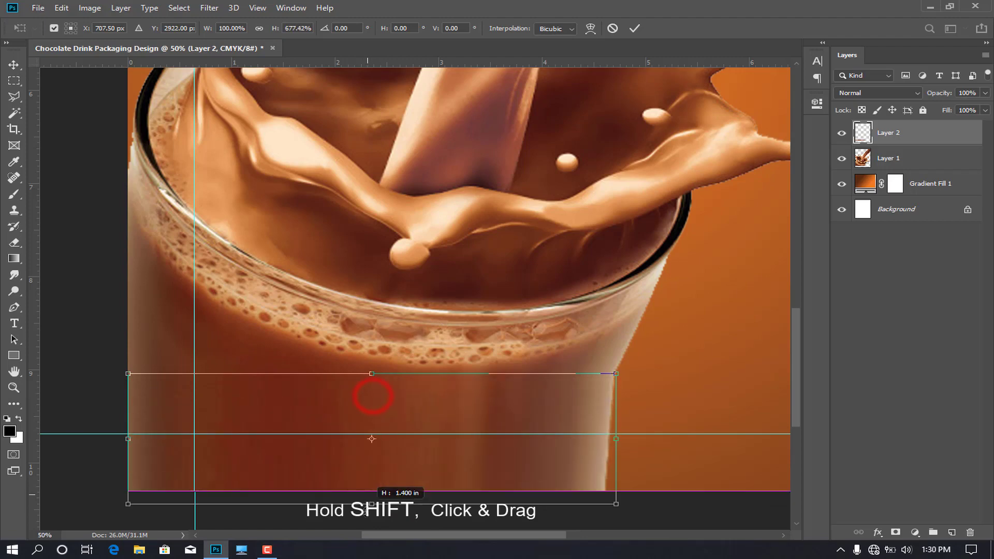
right_click(378, 468)
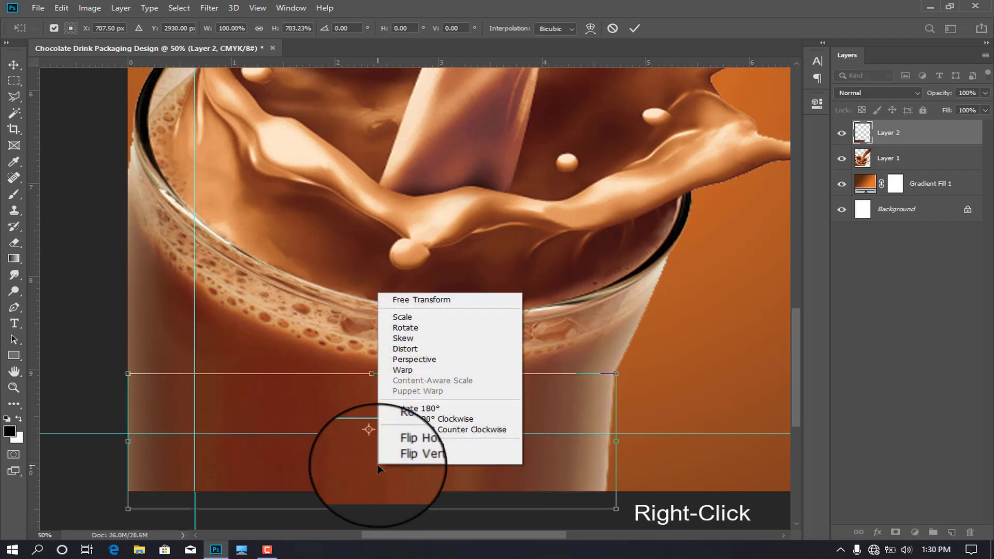
click(403, 338)
drag(616, 509, 559, 512)
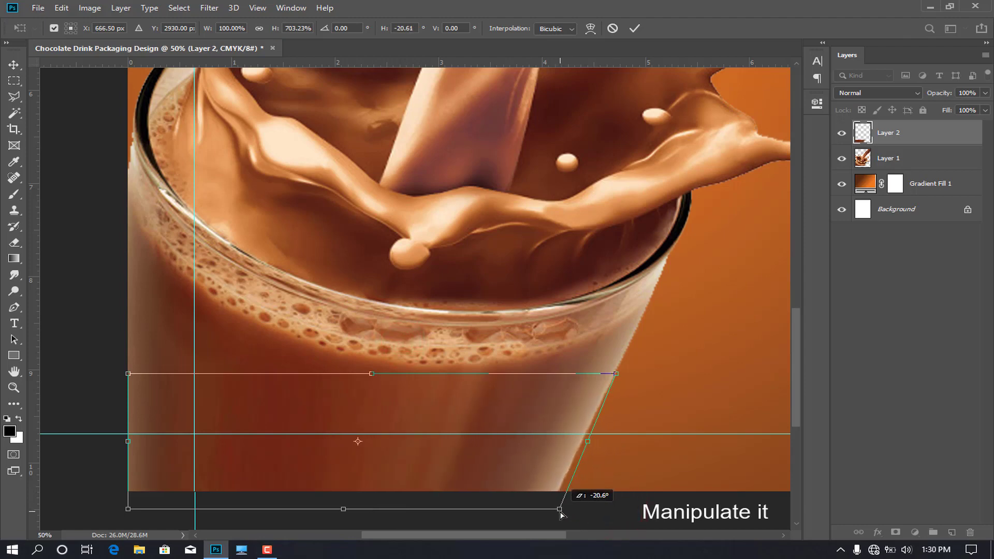
key(Return)
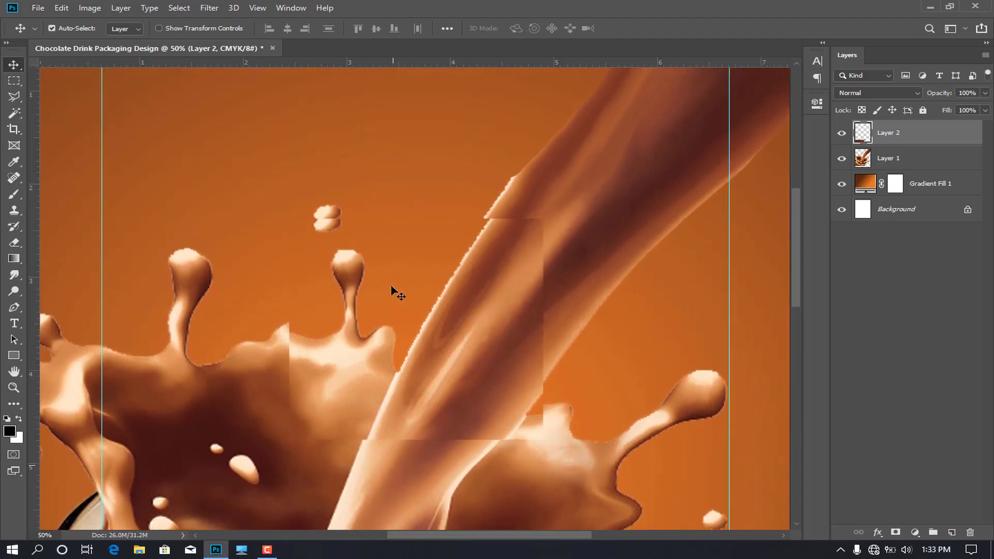
Outline the jagged area beside the stream on Layer 1 and hide it with a layer mask
scroll(398, 294, up, 2)
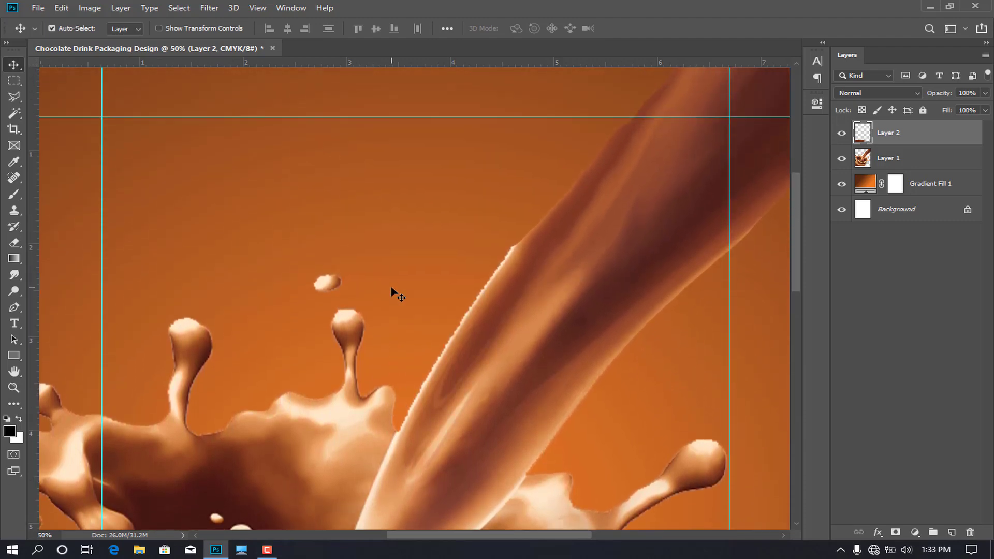
click(890, 164)
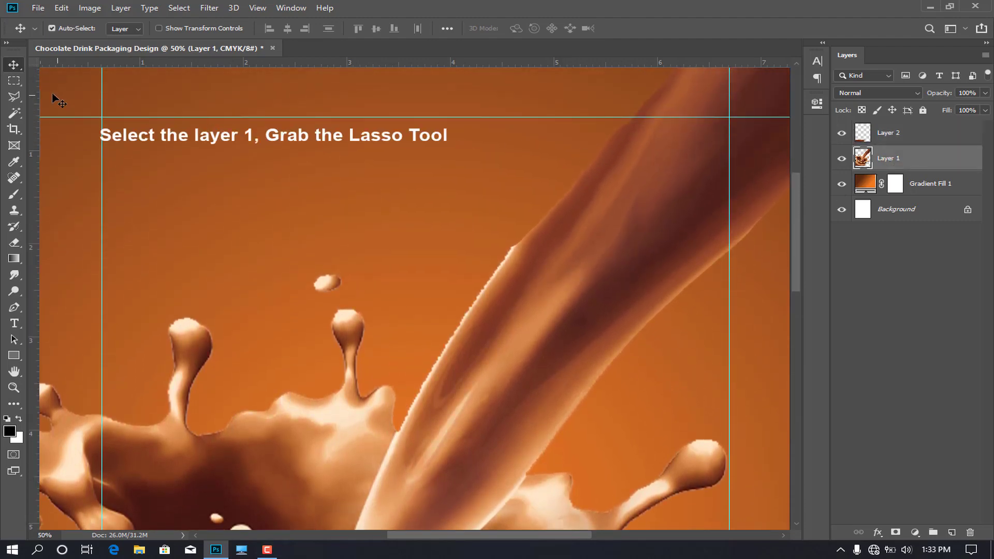
click(14, 97)
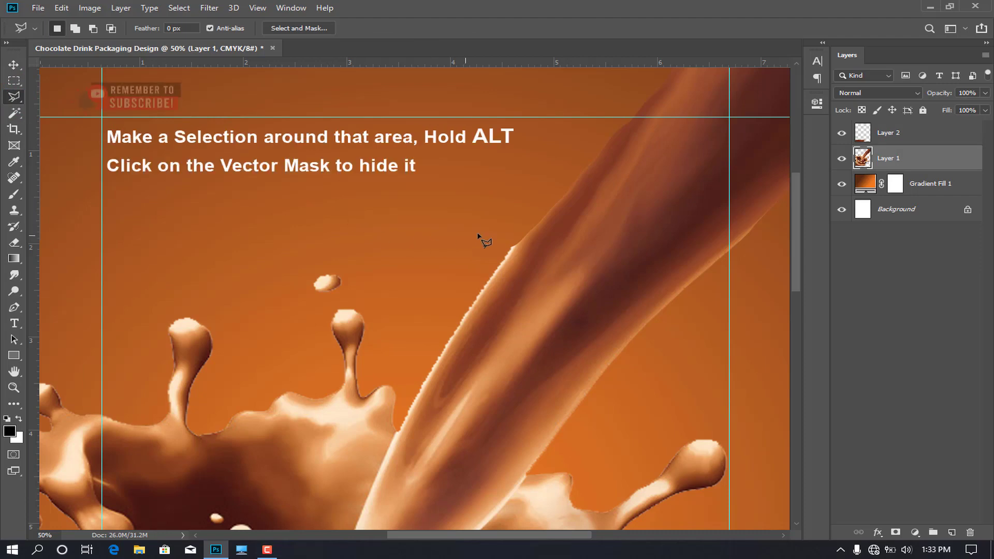
click(520, 238)
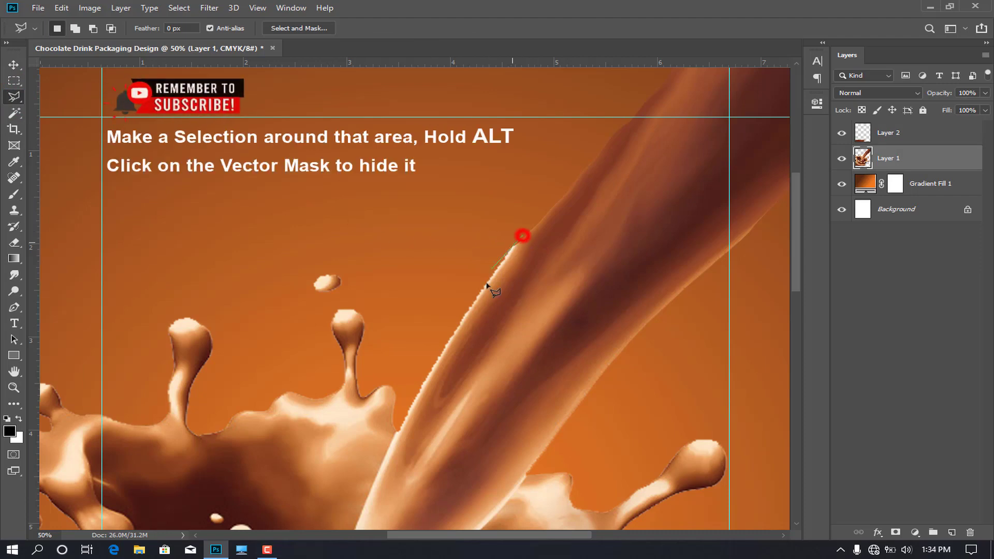
click(400, 420)
click(407, 342)
click(480, 228)
click(509, 184)
click(521, 195)
click(525, 222)
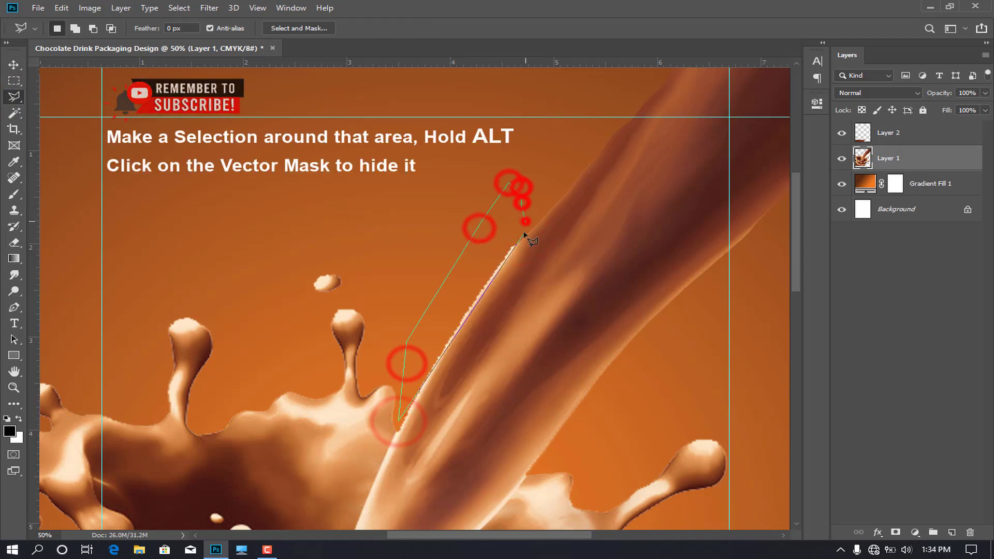
click(521, 237)
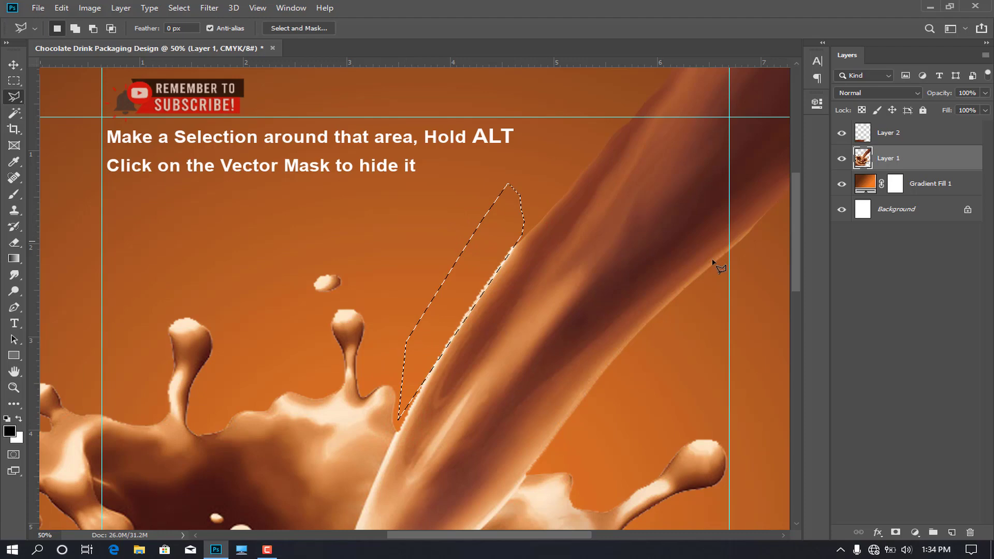
alt+click(896, 533)
Select Gradient Fill 1 and the artwork layers to group them as Main Background
key(ctrl+minus)
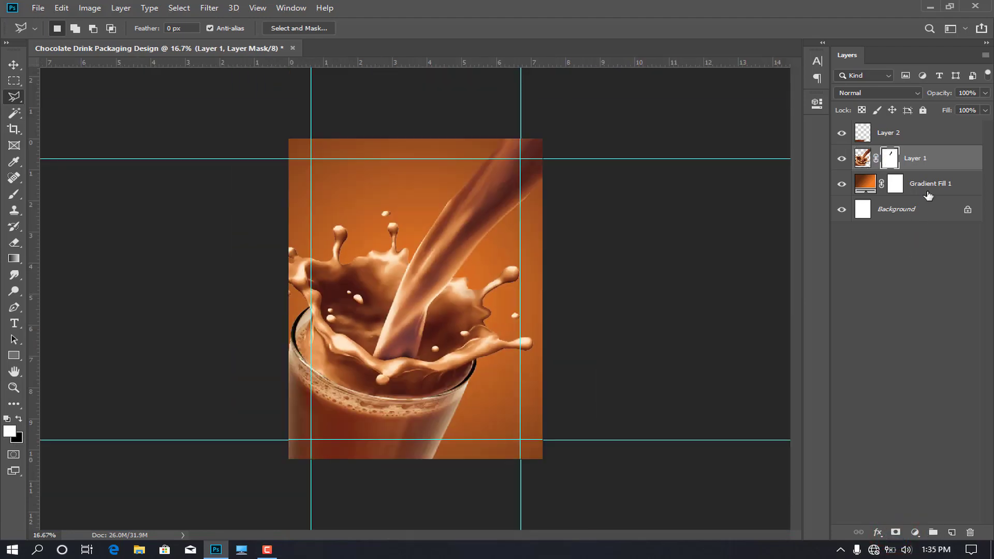
key(ctrl+minus)
key(ctrl+minus)
click(924, 184)
shift+click(927, 136)
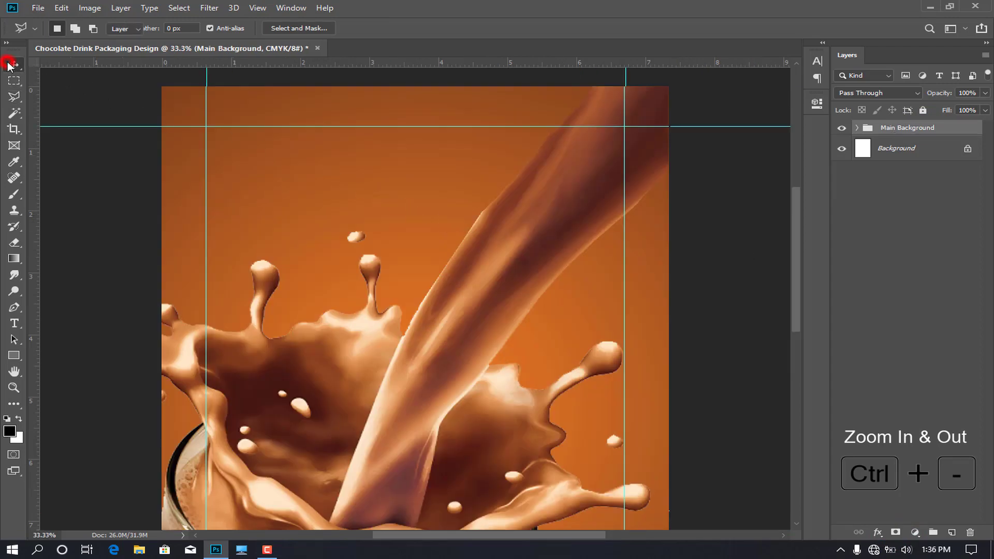
Draw a wide white oval above the splash with the Ellipse Tool
click(8, 63)
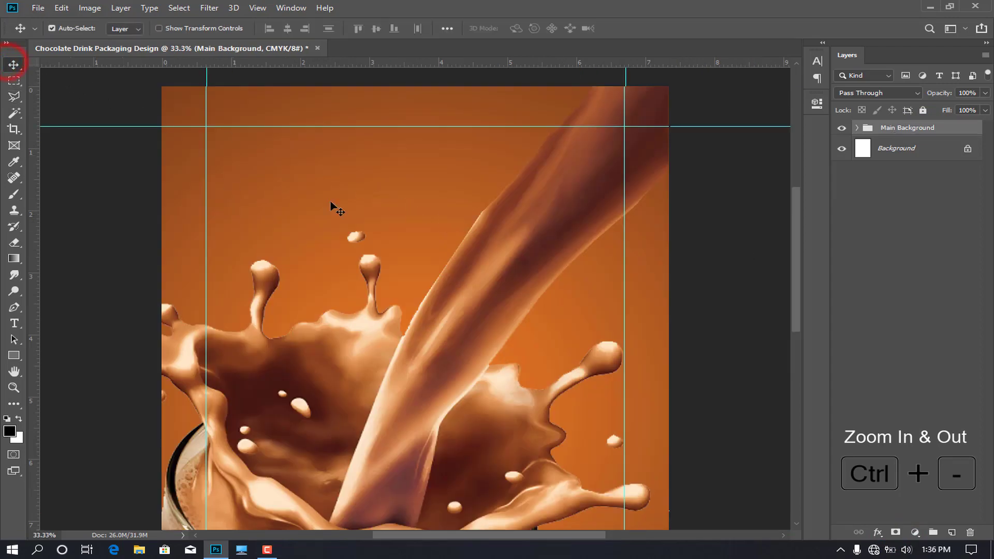
click(18, 352)
click(67, 381)
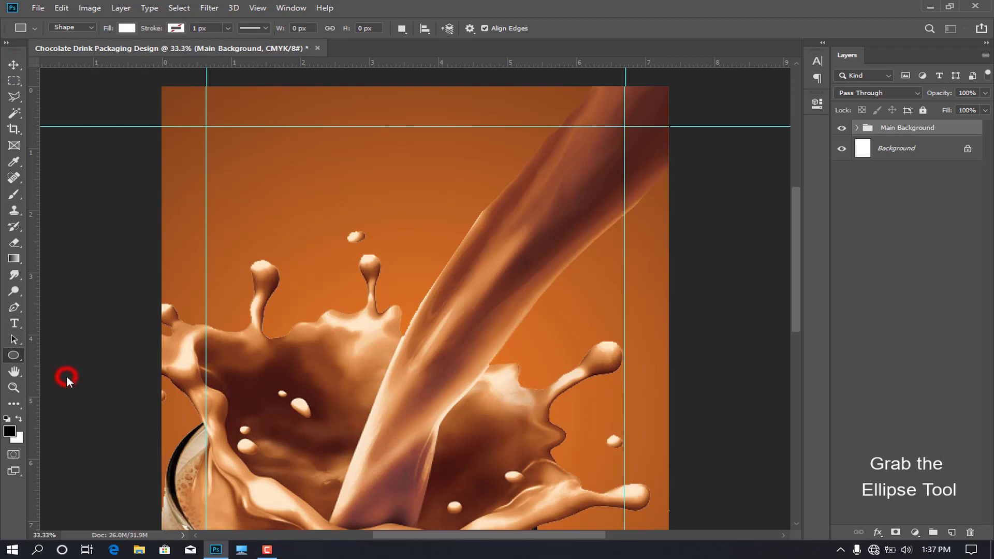
mouse_move(246, 151)
mouse_down()
mouse_move(472, 233)
mouse_move(473, 242)
mouse_up()
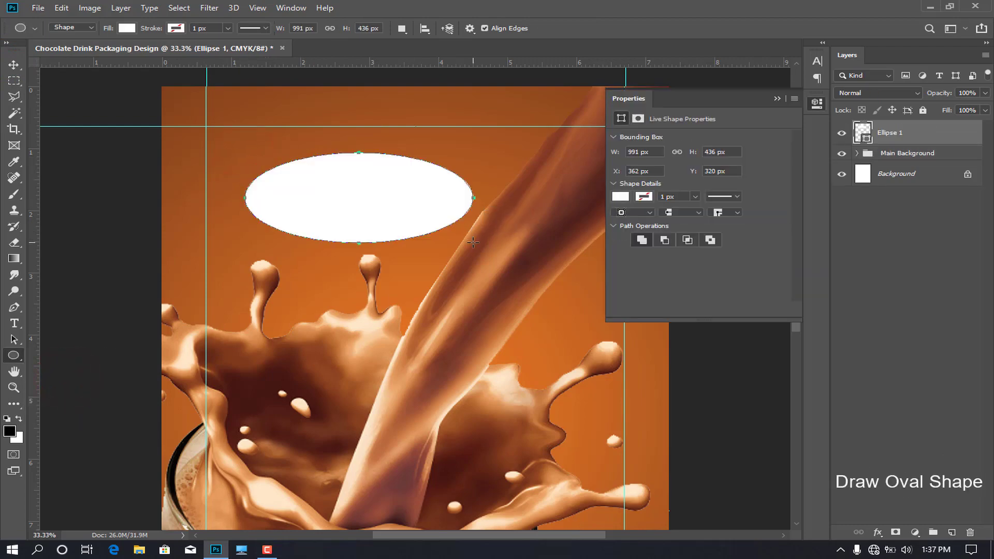
click(778, 98)
Duplicate the oval and give the copy a #632a20 dark brown fill
click(14, 65)
click(288, 196)
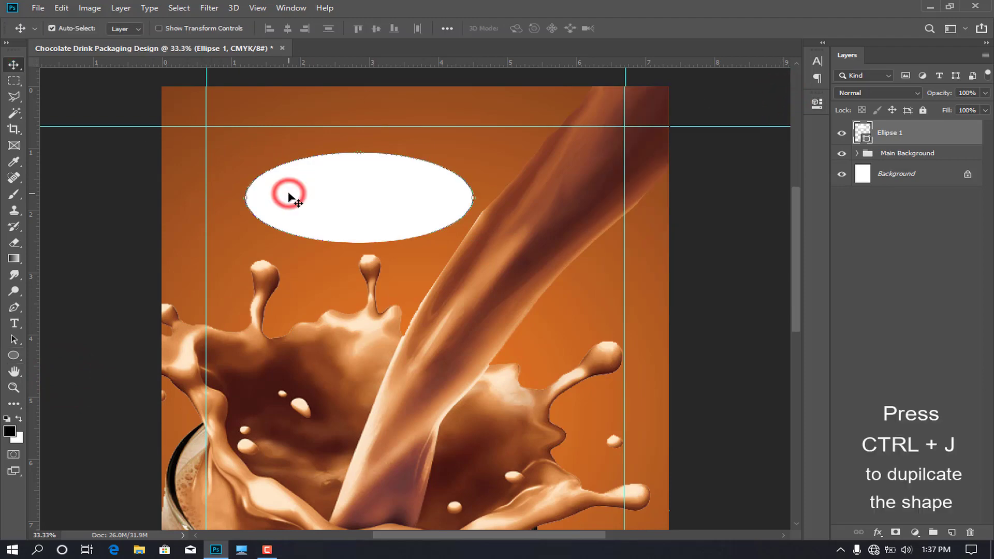
key(ctrl+j)
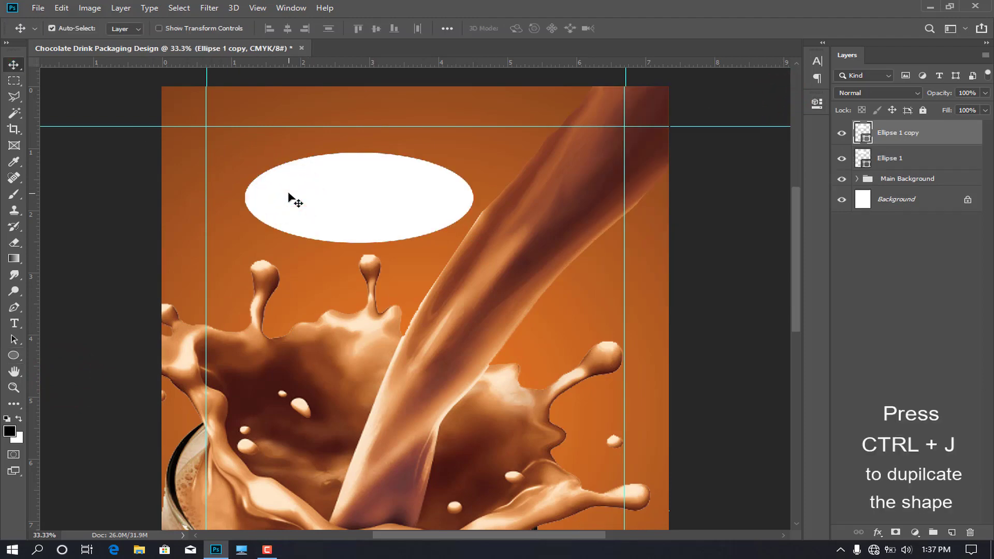
click(817, 104)
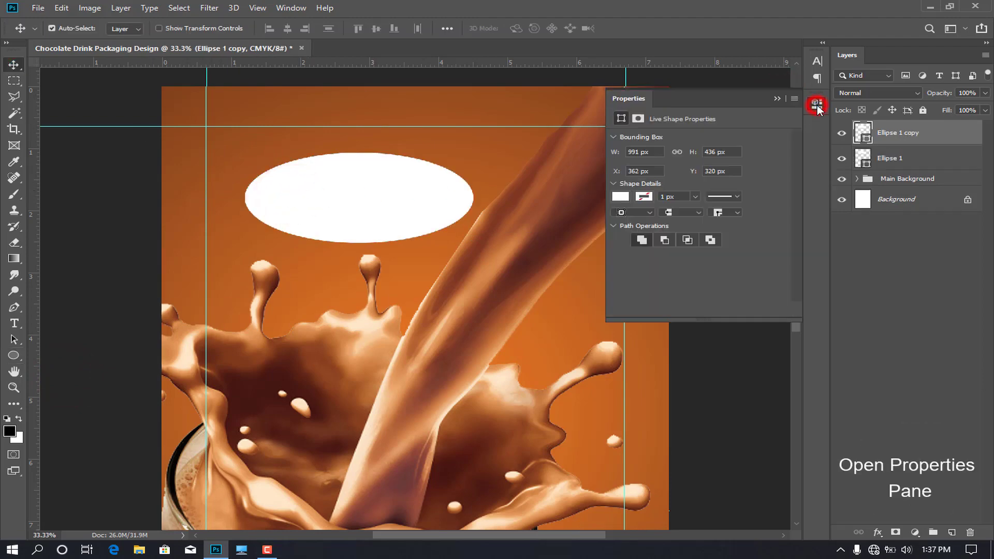
click(620, 197)
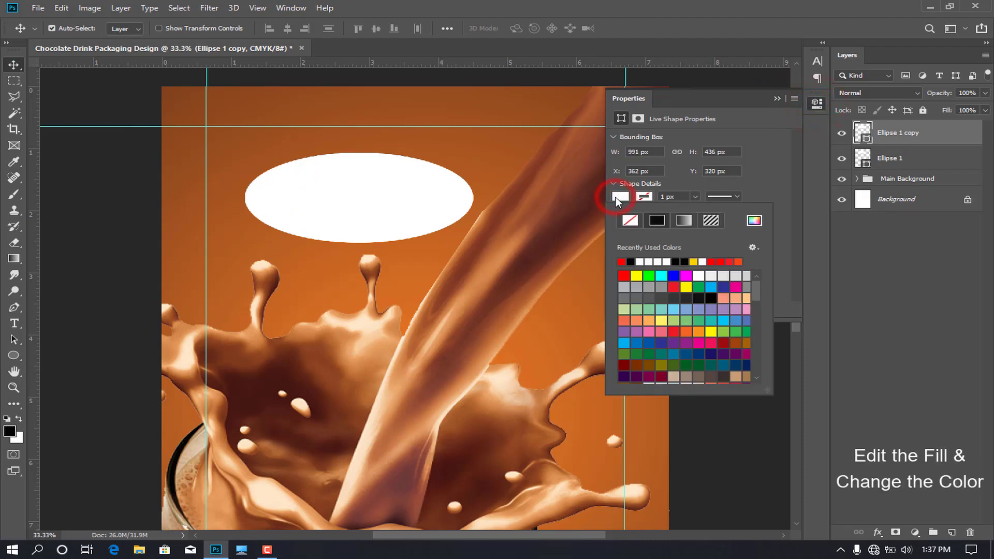
click(756, 221)
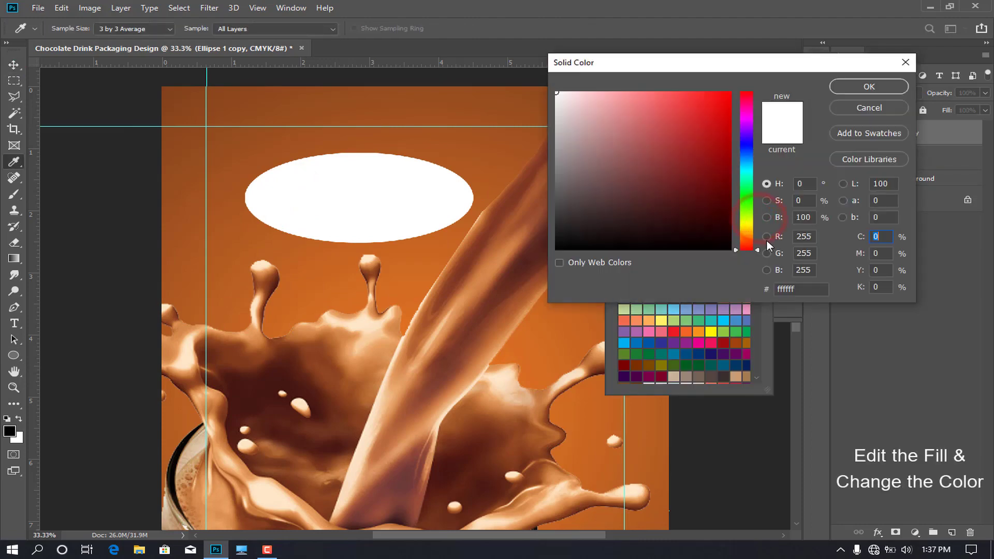
text(632a20)
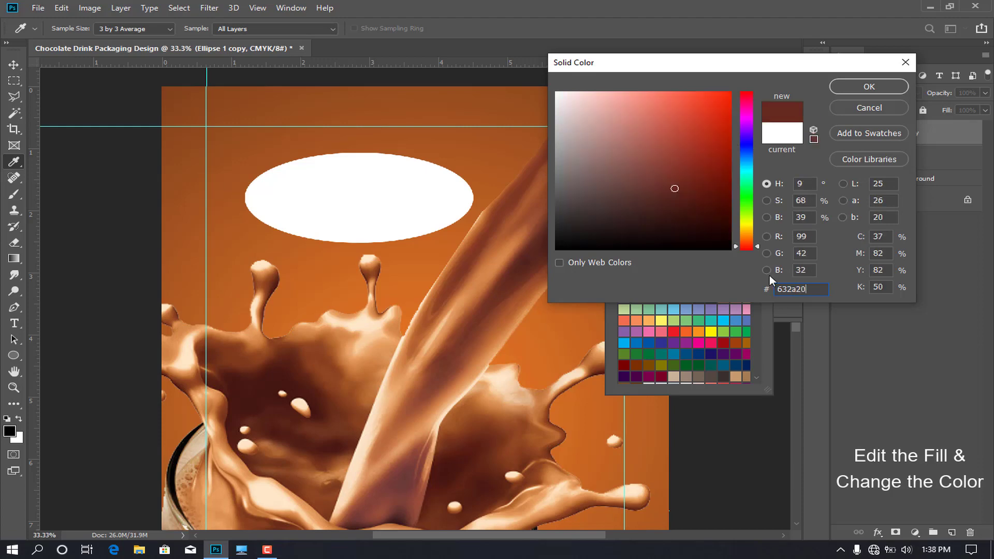
click(866, 86)
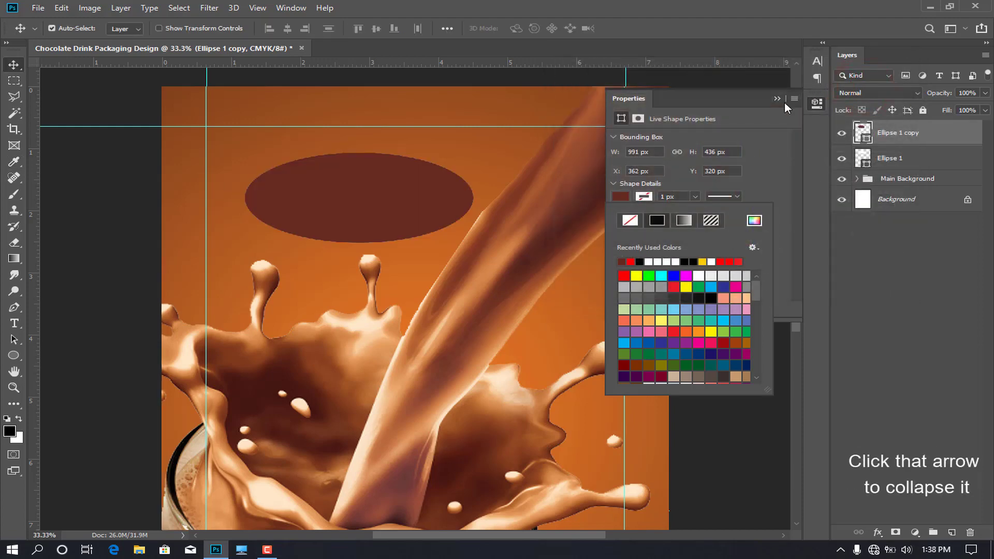
click(779, 100)
Tilt the white Ellipse 1 by about 9 degrees
click(886, 160)
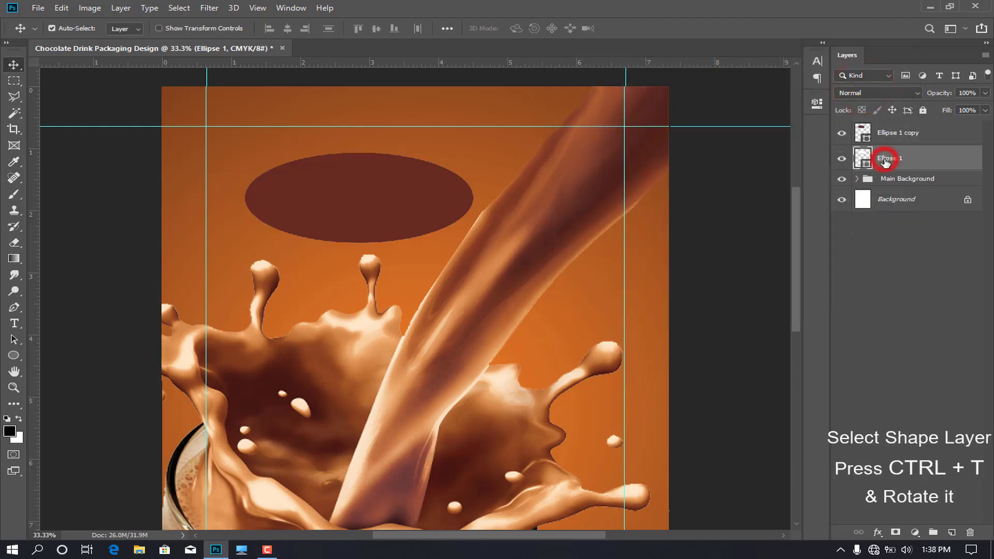
key(ctrl+t)
drag(482, 237, 479, 268)
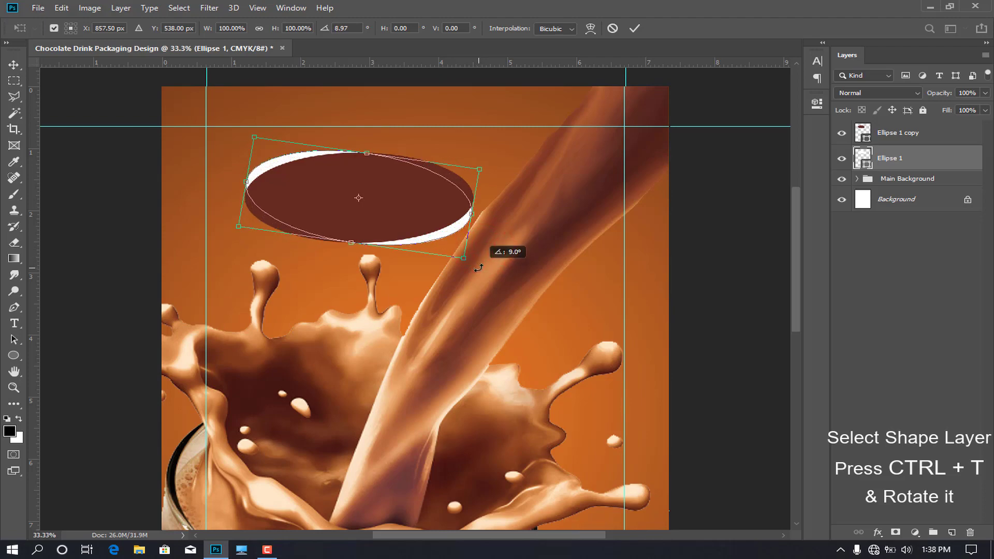
key(Return)
Rotate both ovals about 13 degrees counter-clockwise and shift them up-left
shift+click(898, 139)
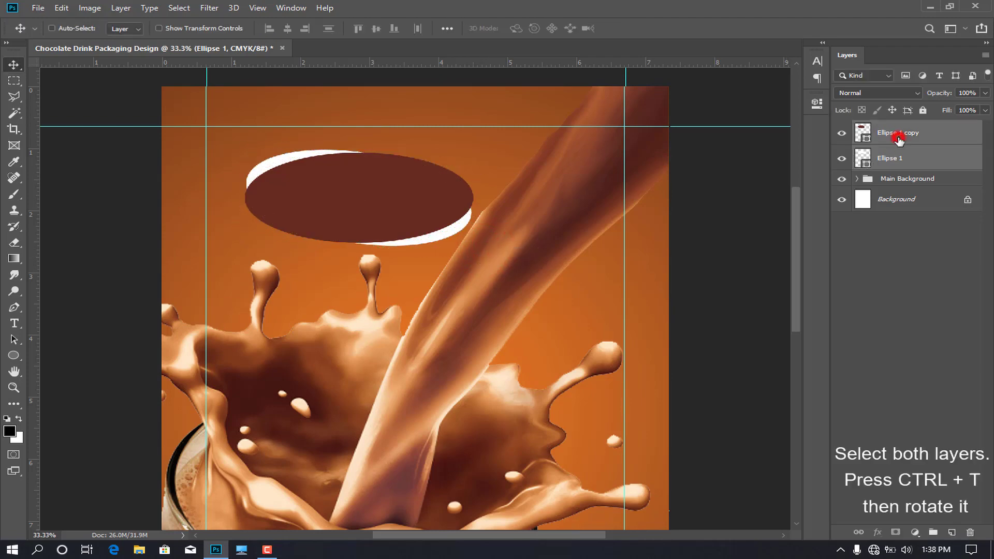
key(ctrl+t)
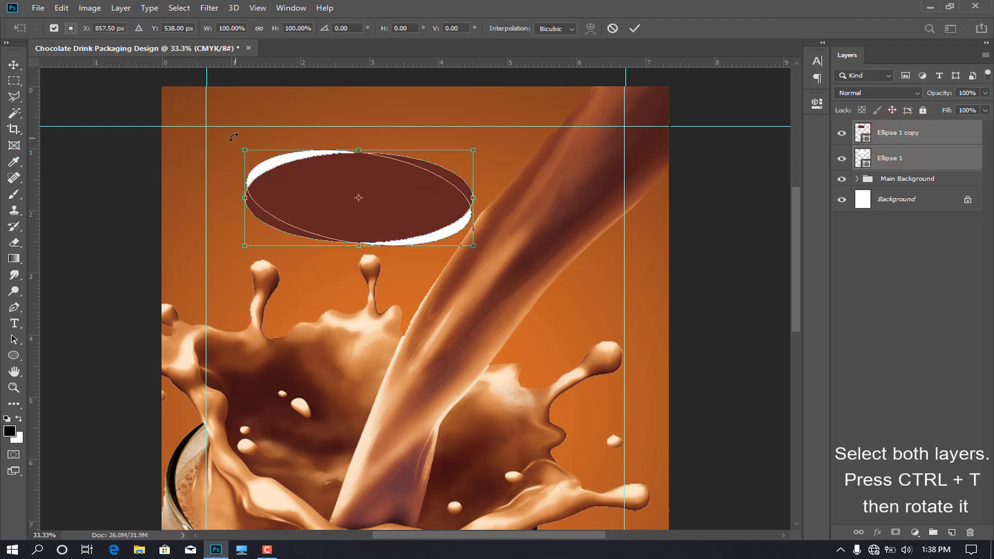
drag(233, 136, 221, 164)
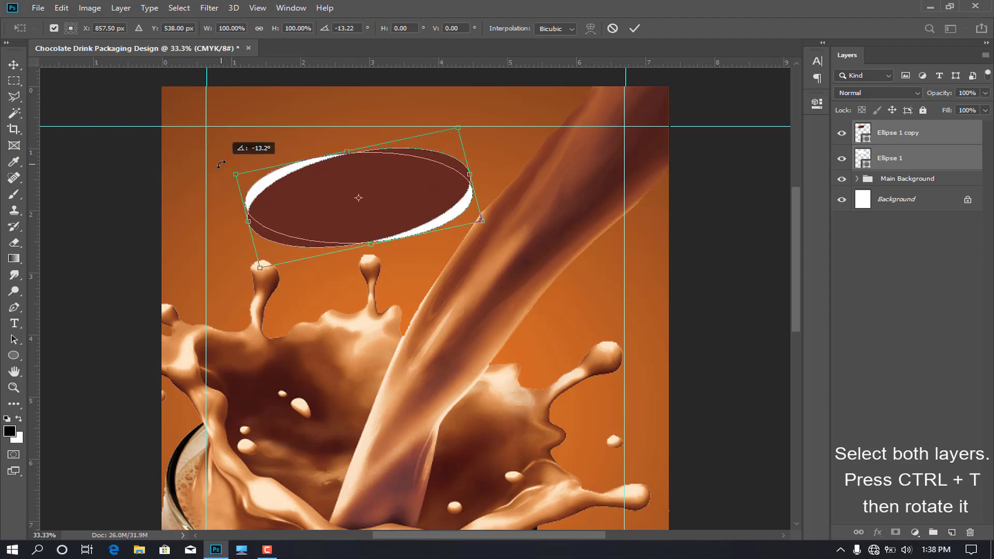
drag(362, 232, 328, 211)
key(Return)
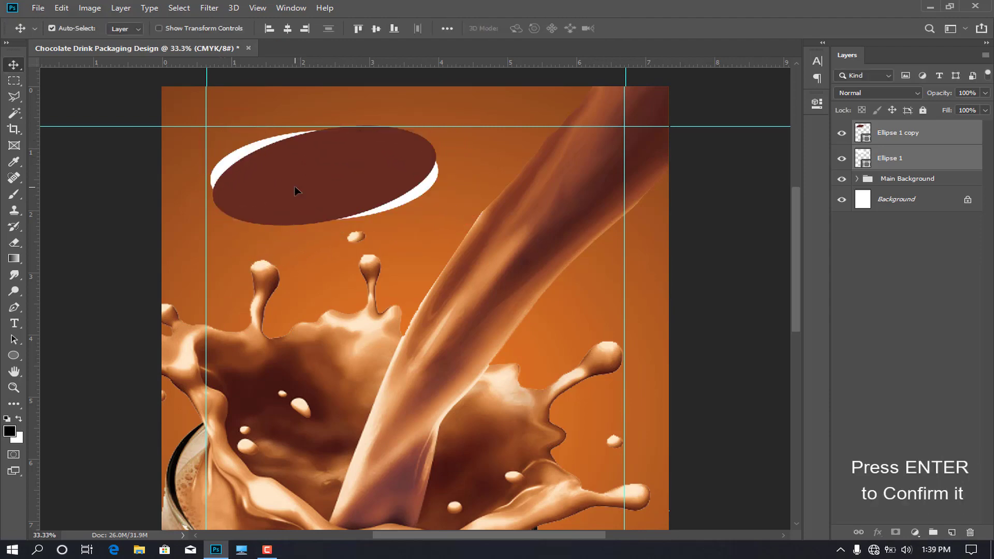
click(899, 133)
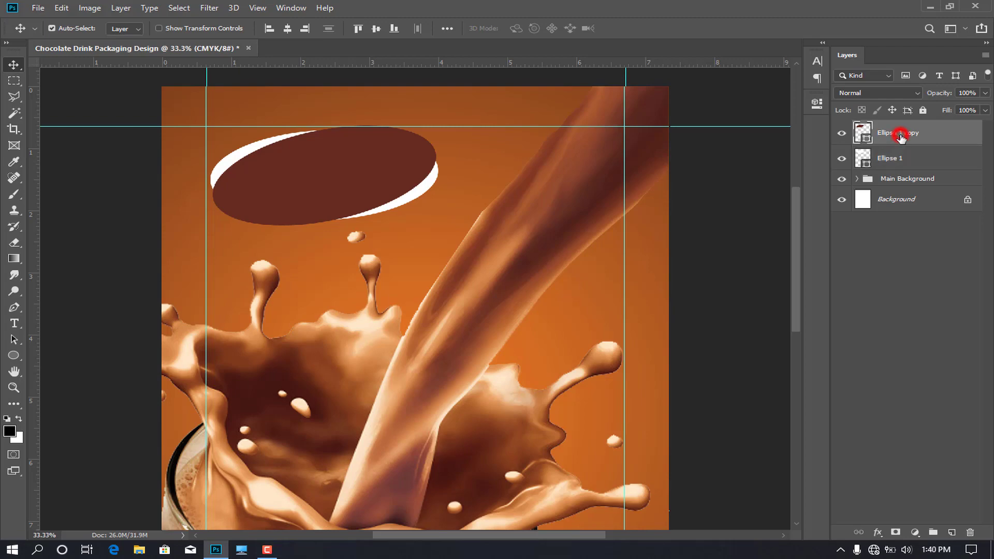
Add Bevel & Emboss to the brown ellipse with Depth 131, Size 24, Altitude 60
double_click(955, 134)
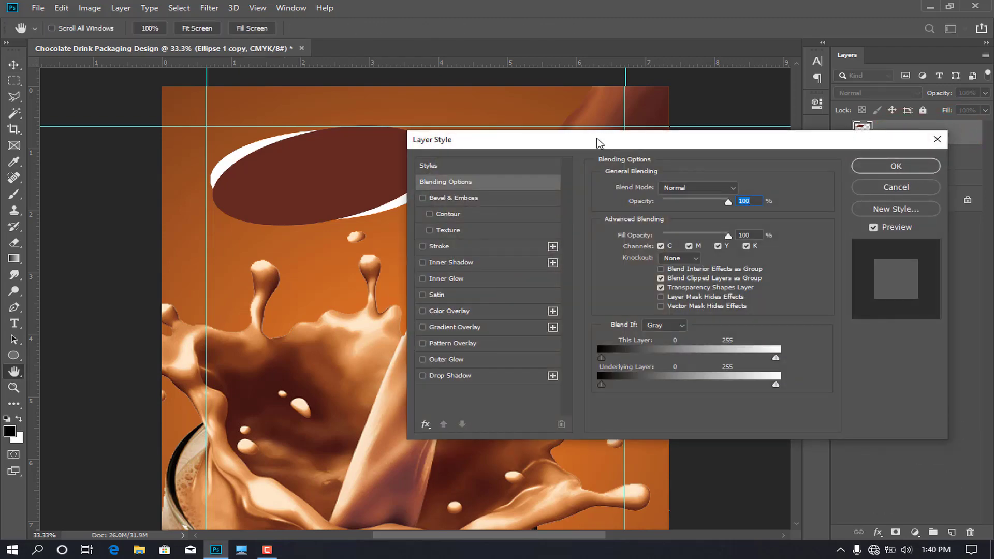
drag(602, 144, 628, 197)
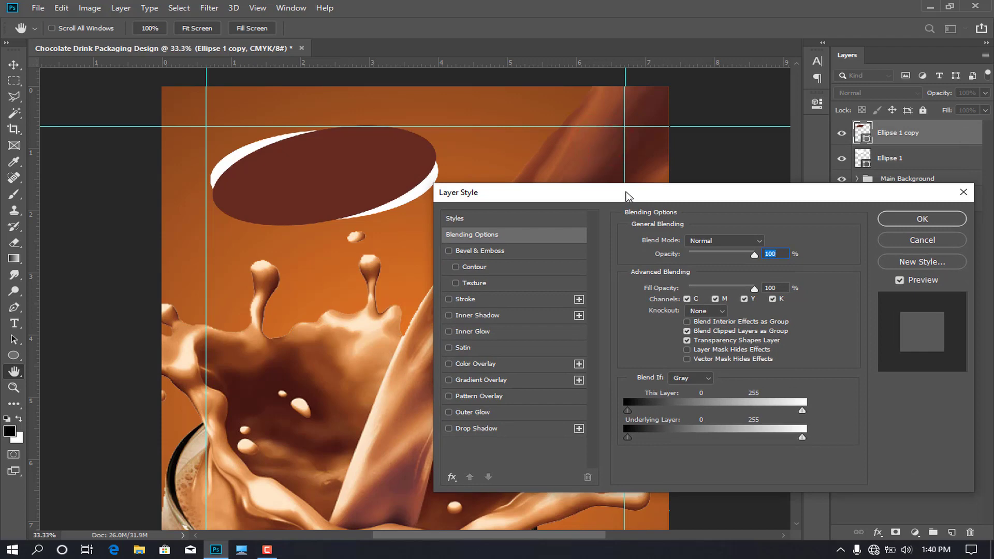
click(454, 253)
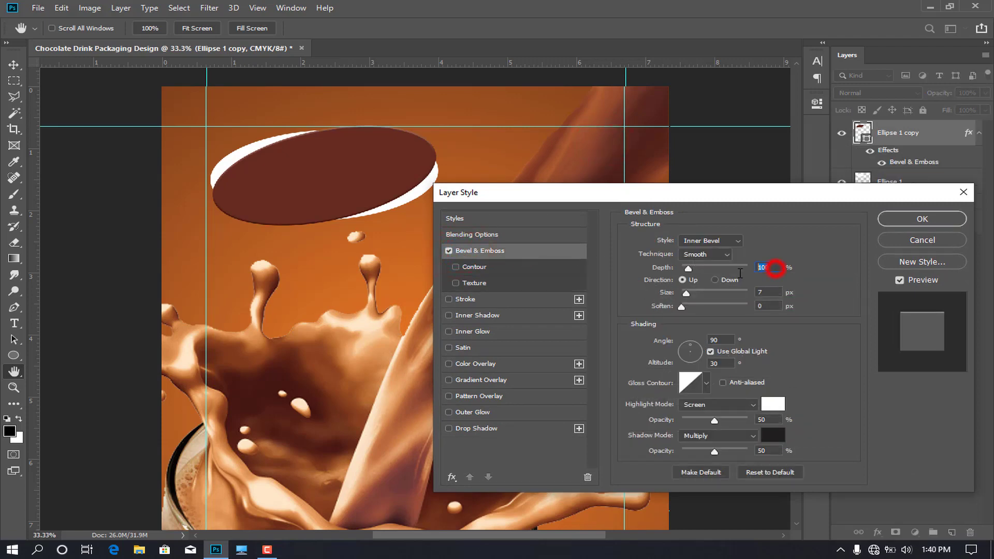
text(131)
key(Tab)
text(2)
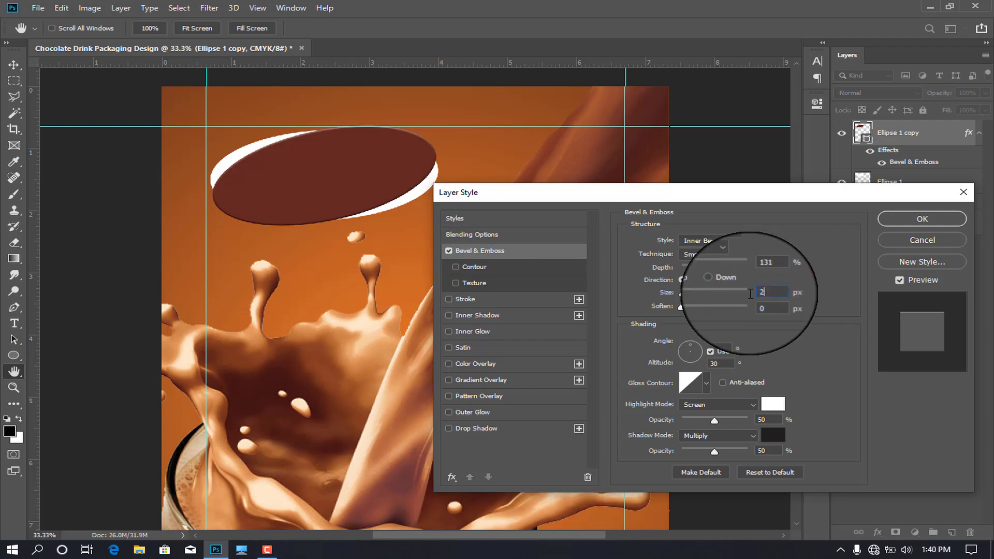
text(4)
click(711, 351)
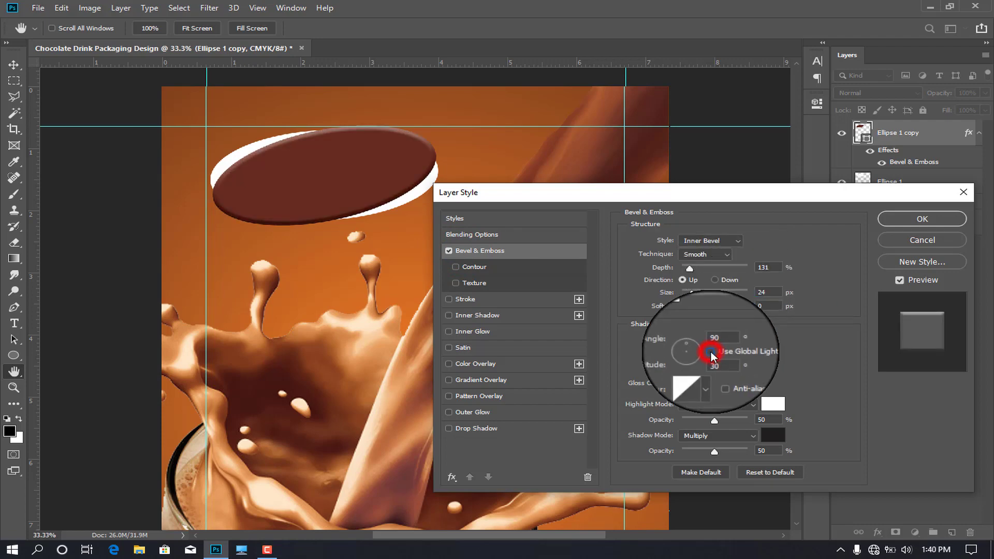
text(60)
Use the Shallow Slope - Valley gloss contour, 100% highlight and 30% shadow opacity
click(680, 378)
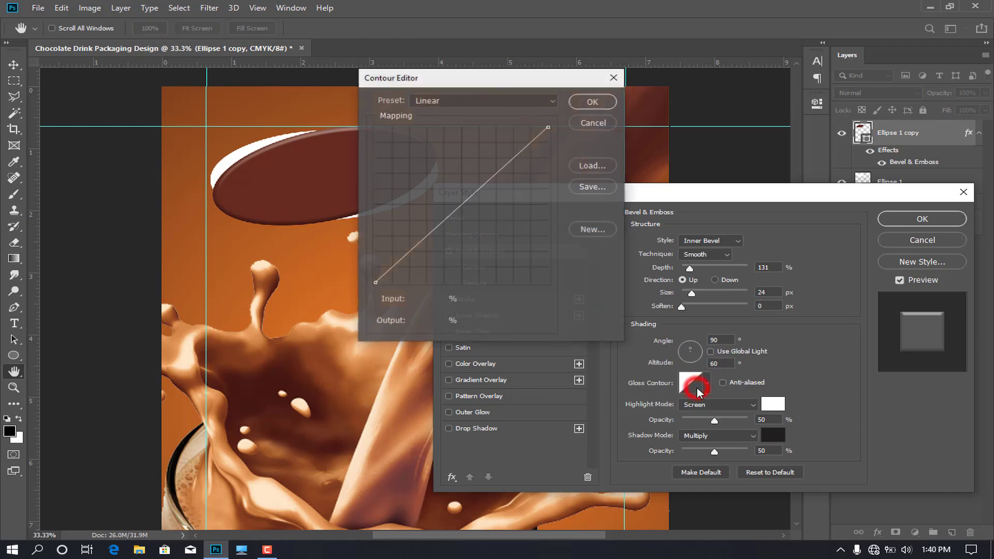
click(534, 101)
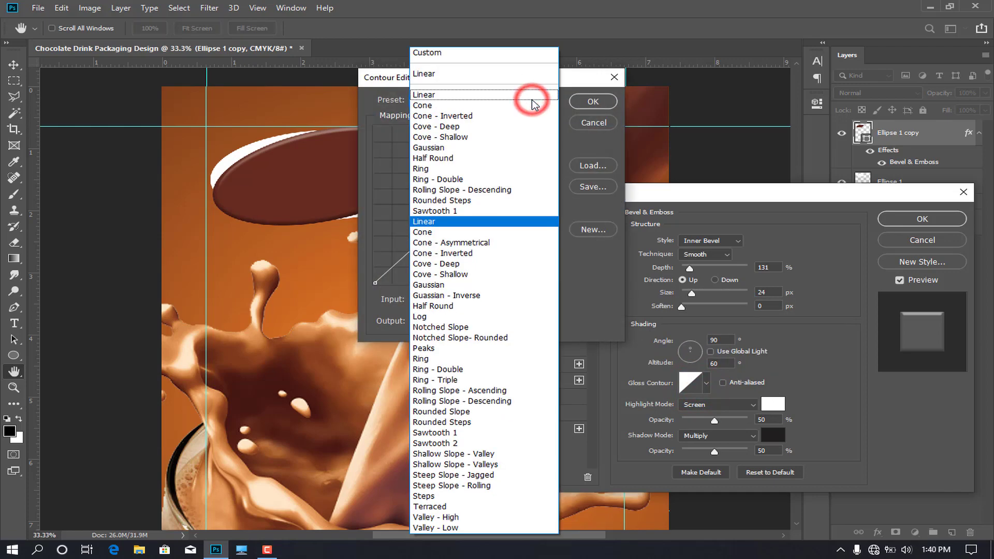
click(485, 454)
click(593, 102)
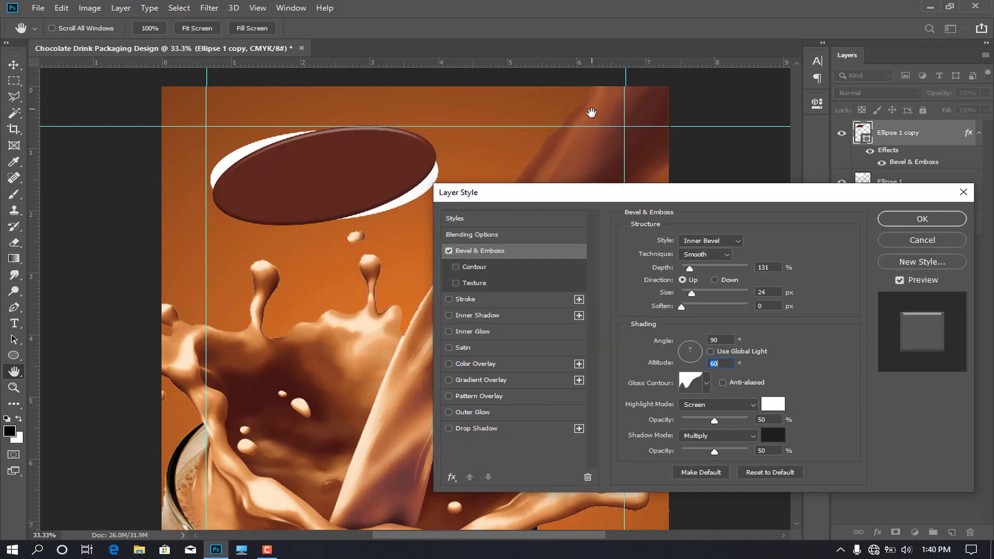
double_click(777, 419)
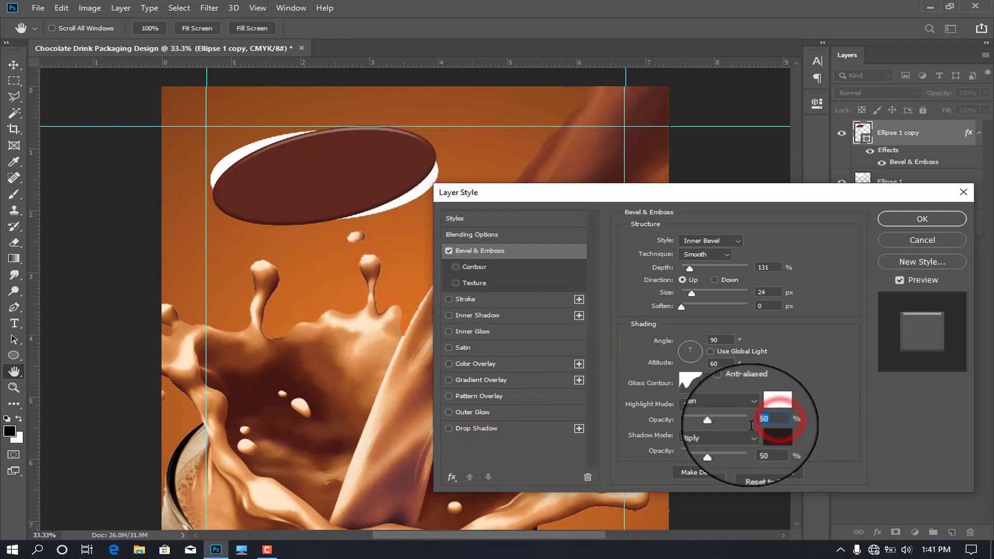
text(100)
double_click(762, 451)
text(30)
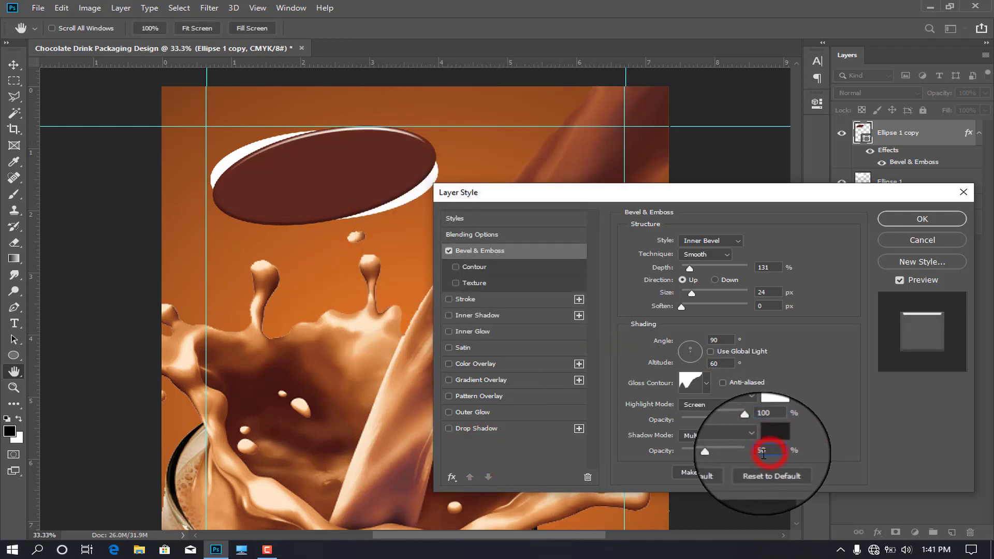
click(450, 299)
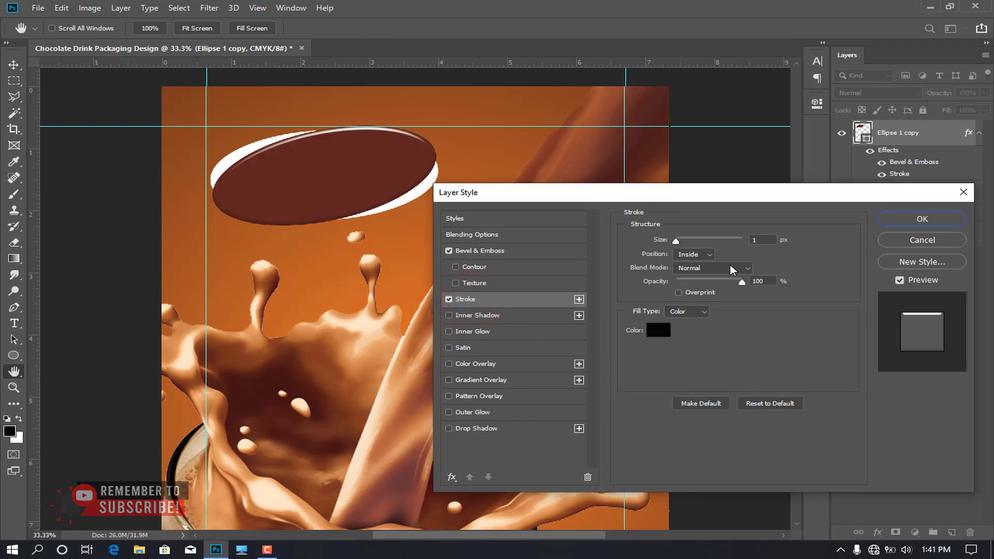
Set the stroke to 16 px, positioned Outside, in near-white
double_click(752, 240)
text(6)
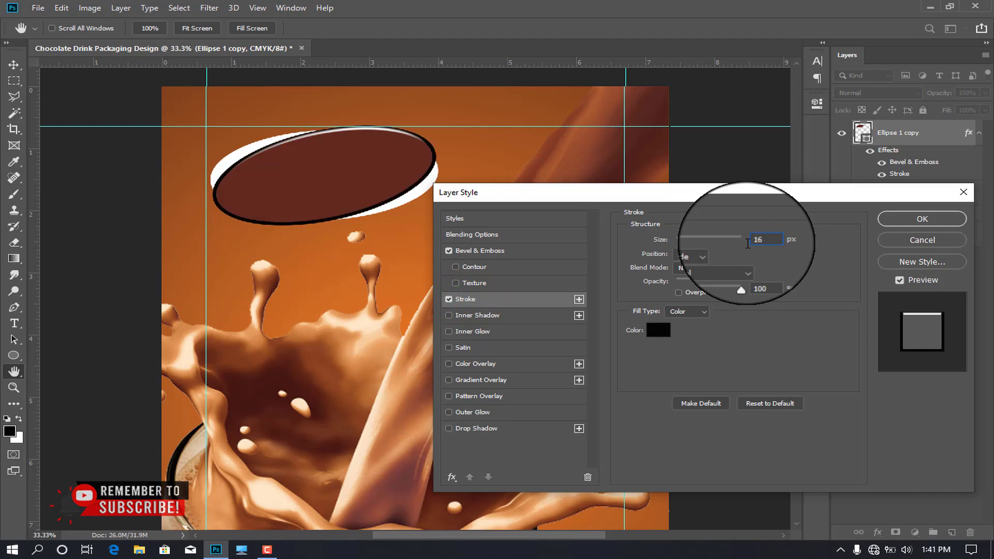
click(694, 257)
click(684, 265)
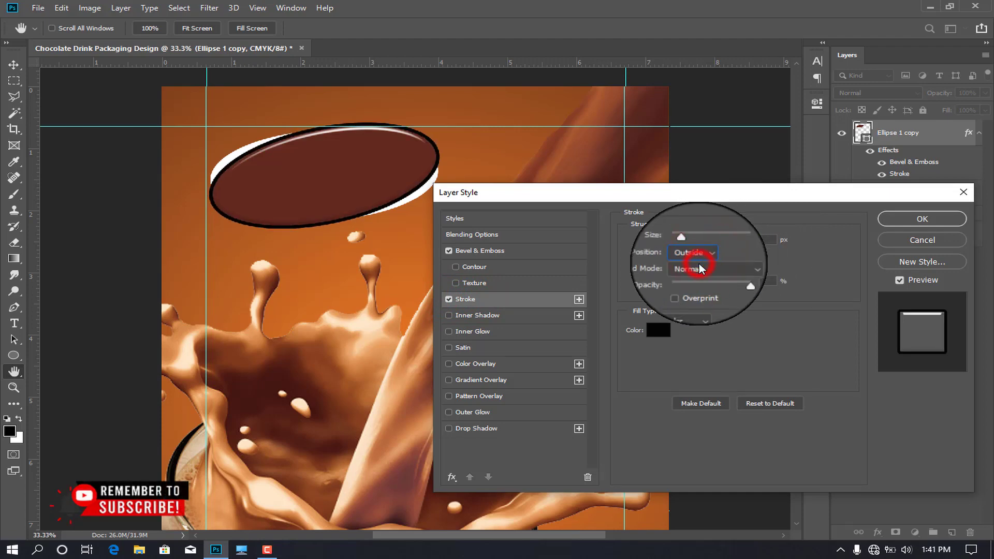
click(658, 330)
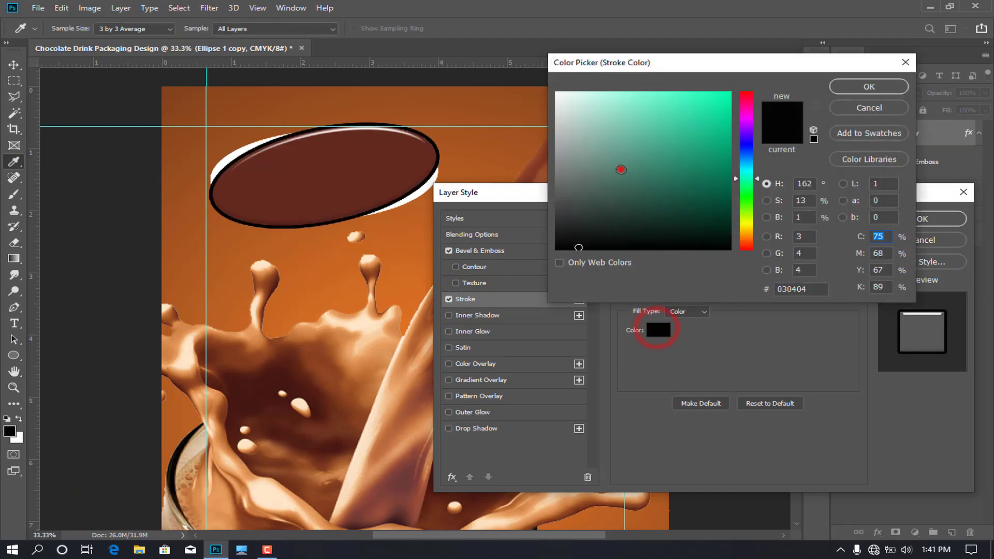
drag(621, 170, 557, 88)
click(860, 87)
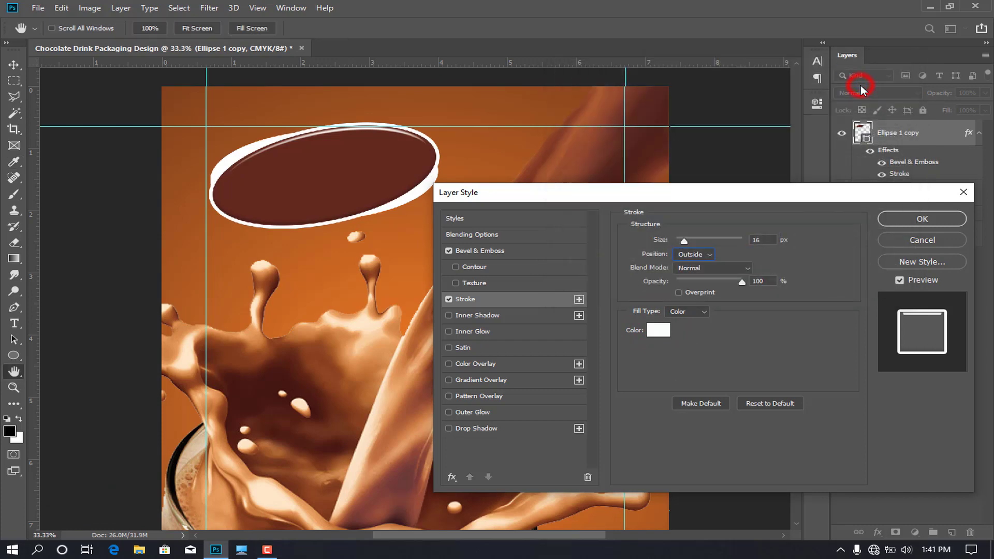
Enable Outer Glow at 58% opacity and 169 px size, keeping Screen and white
click(473, 413)
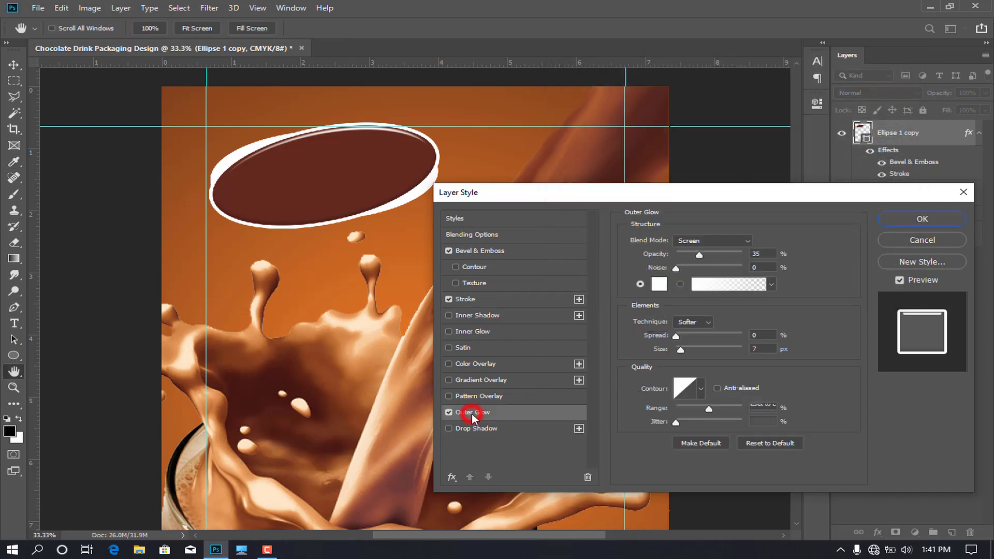
double_click(765, 254)
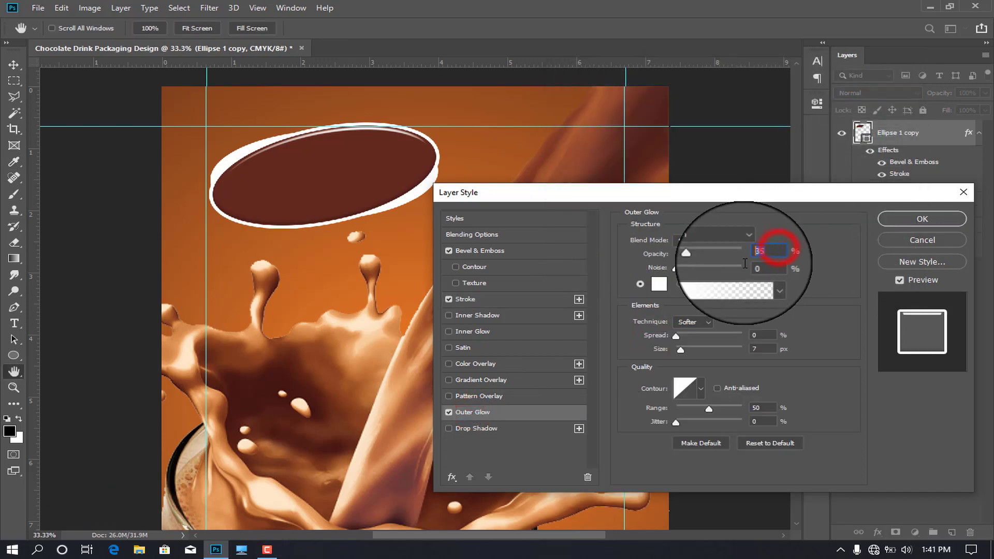
text(58)
double_click(761, 349)
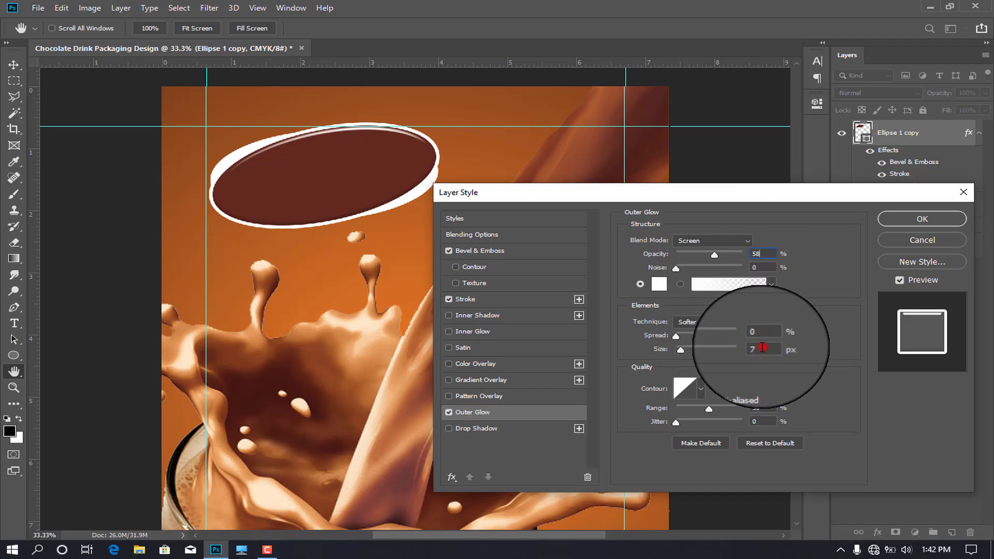
text(169)
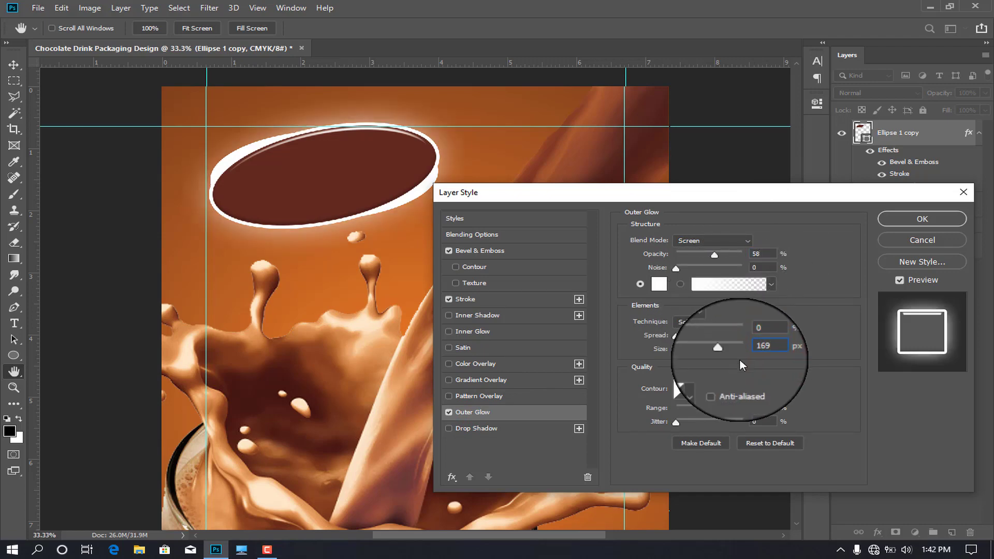
double_click(765, 408)
double_click(758, 422)
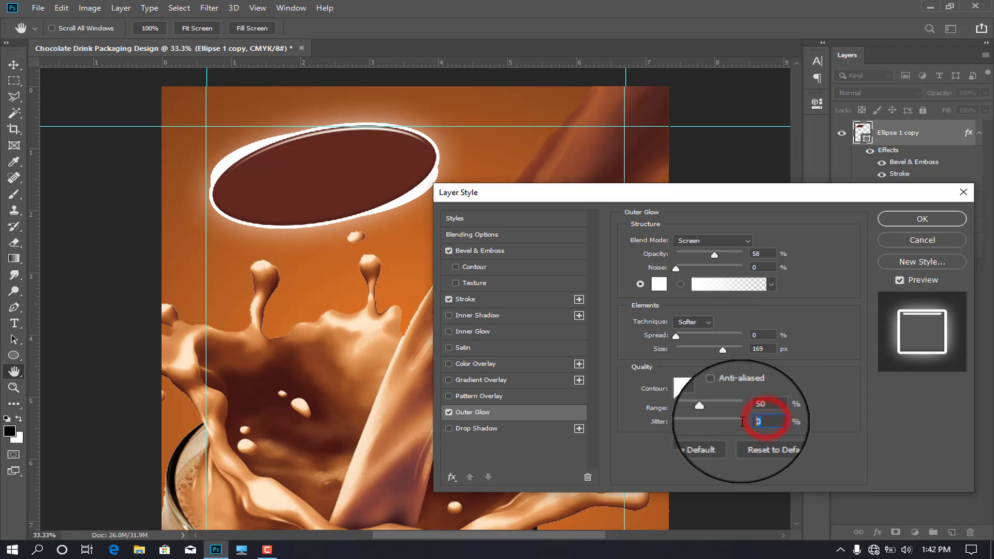
Apply the ellipse styles and start a white text layer below the oval
click(903, 222)
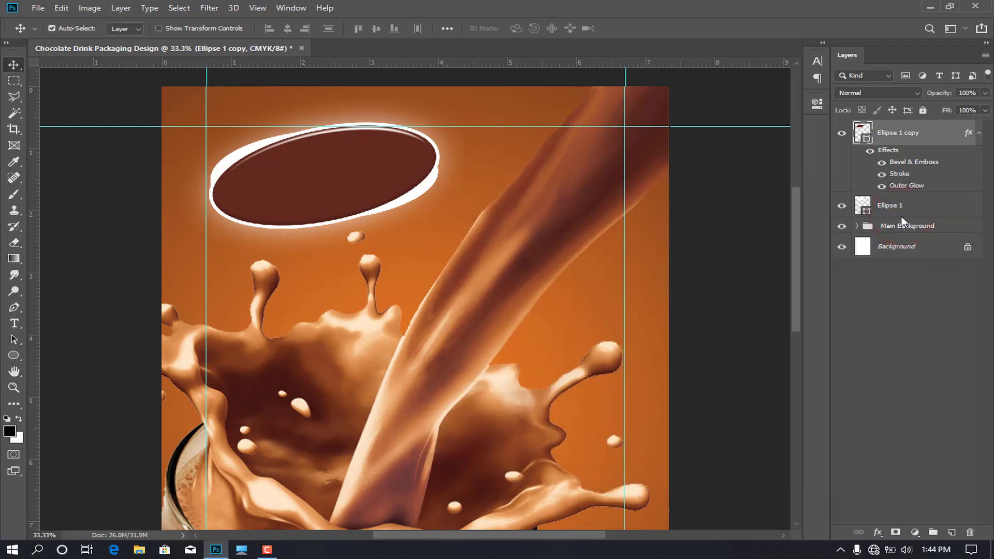
click(14, 324)
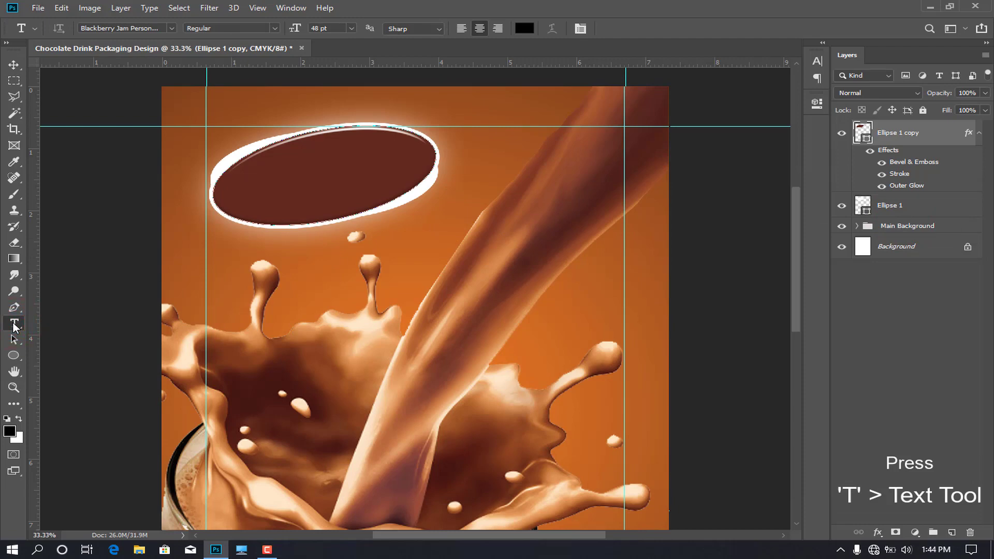
click(524, 28)
drag(570, 109, 556, 92)
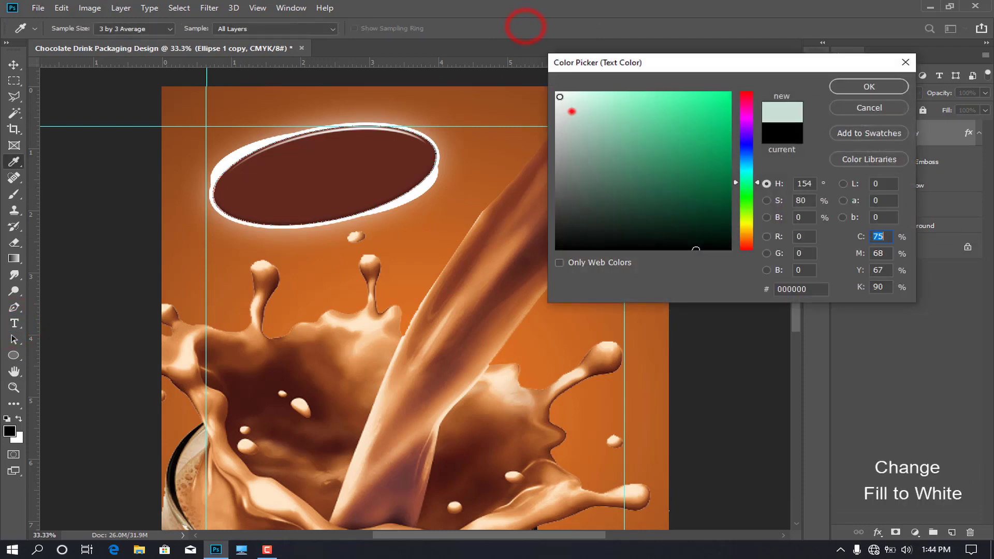
click(853, 86)
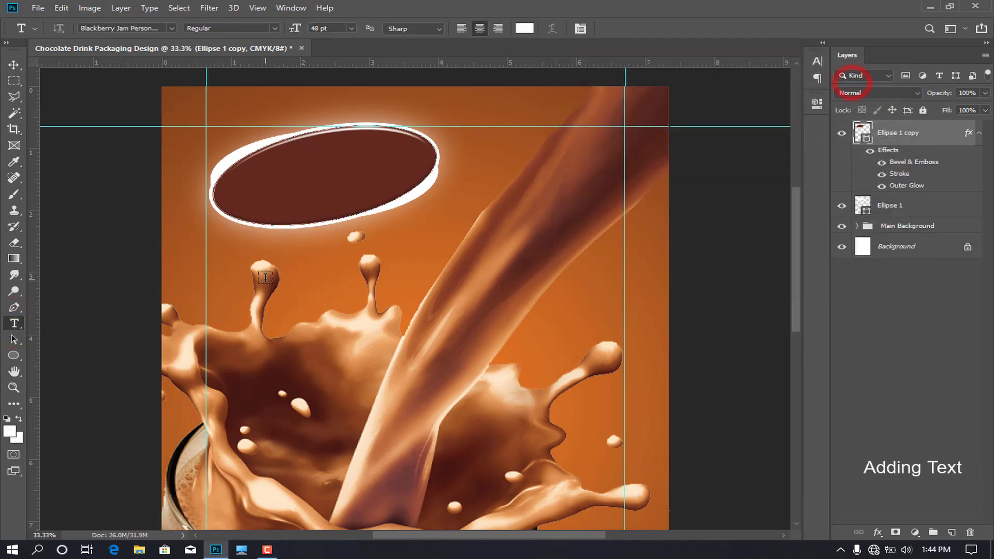
click(299, 267)
Type 'Ultra', move it into the brown oval, and enlarge it
text(U)
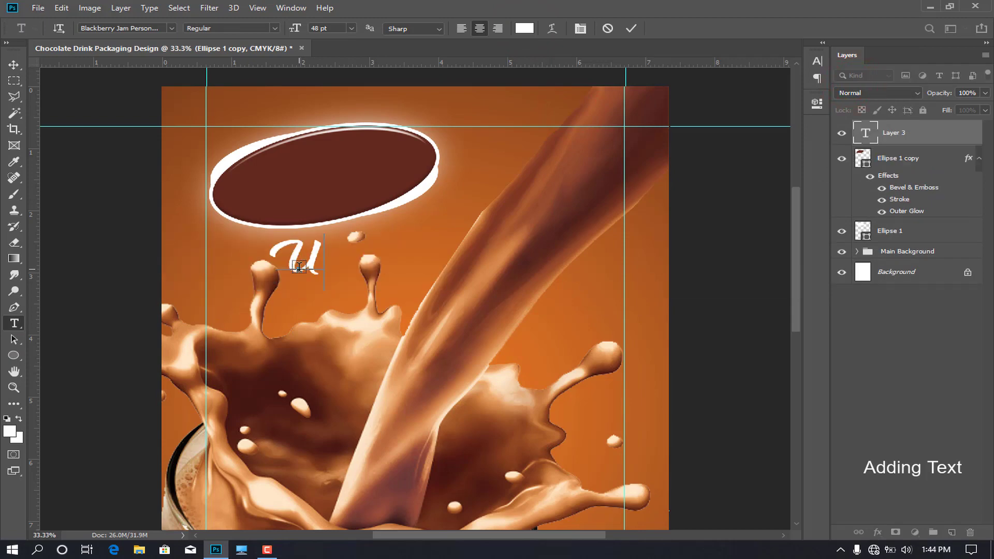
text(ltra)
click(14, 65)
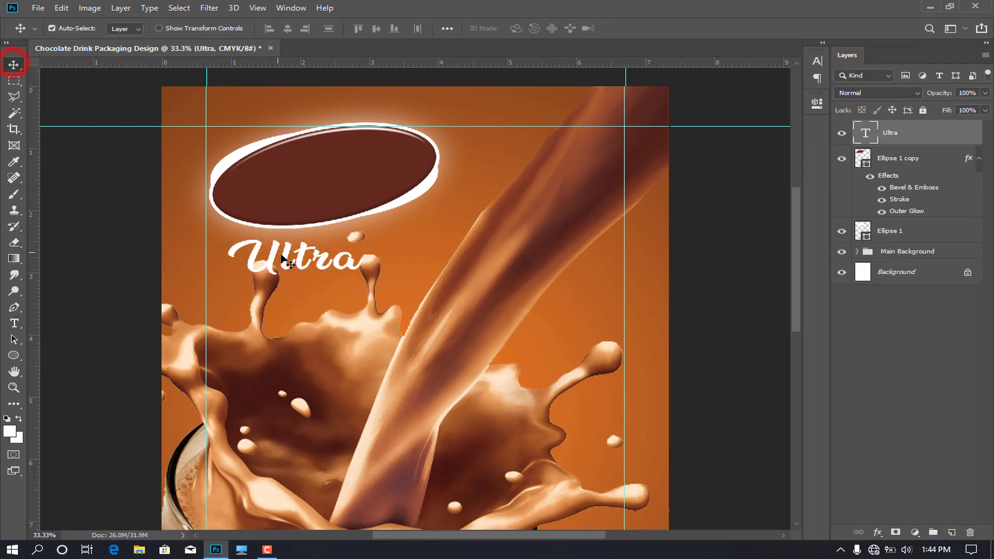
drag(299, 262, 321, 191)
key(ctrl+t)
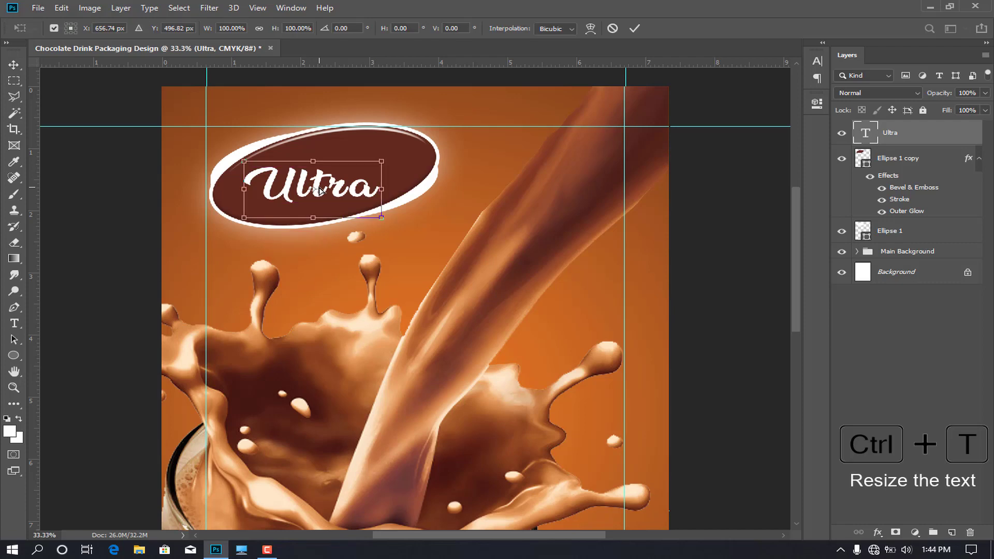
drag(382, 158, 424, 139)
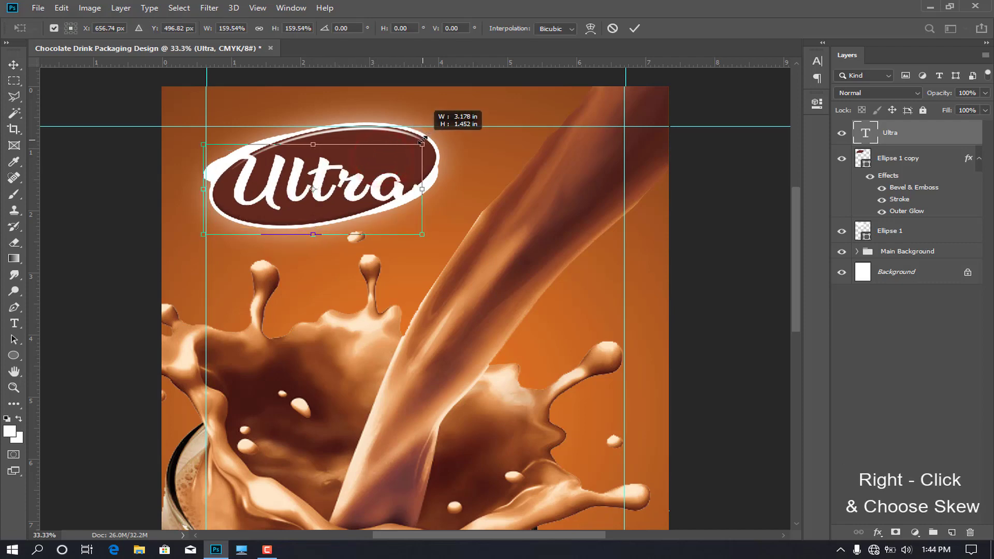
Skew Ultra by pulling its left side down, then shrink it slightly
right_click(366, 192)
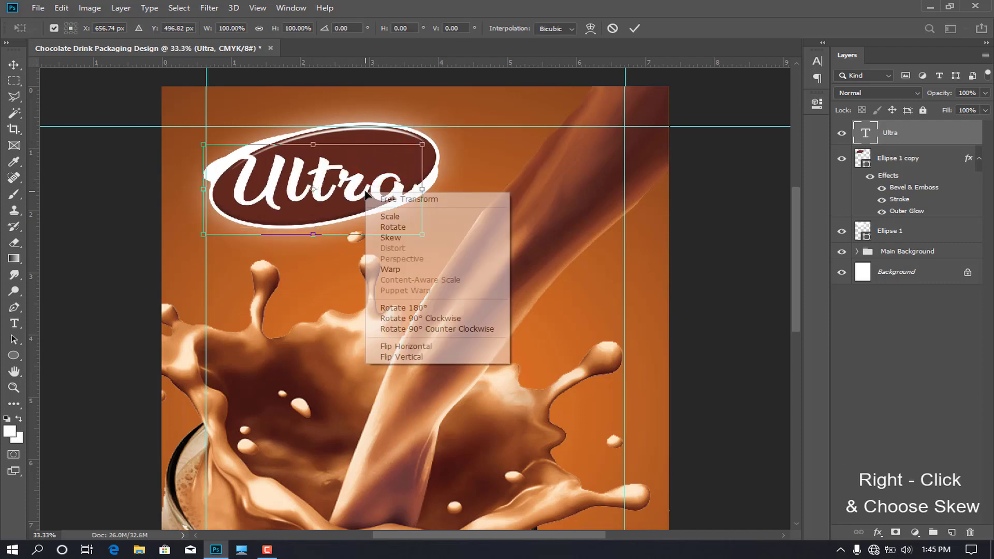
click(385, 238)
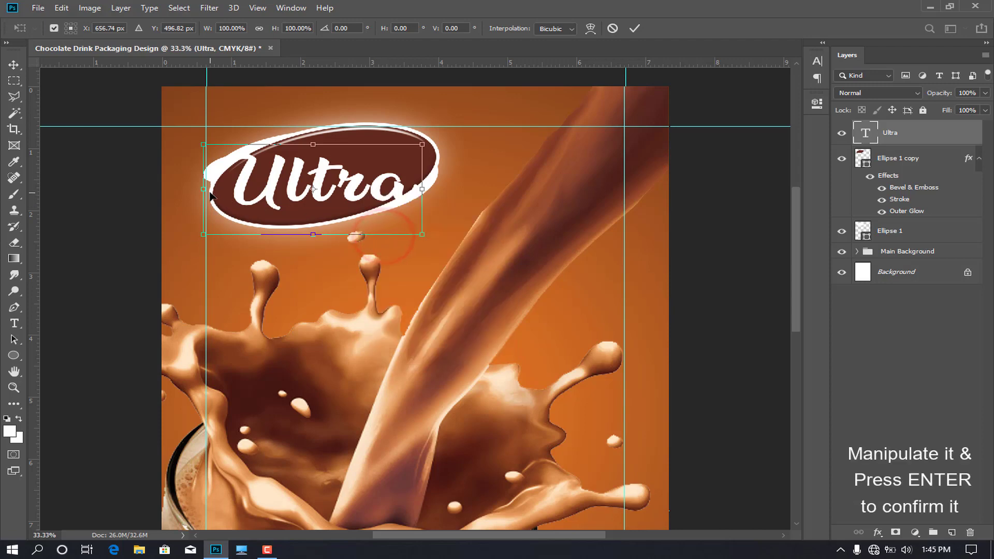
drag(204, 192, 207, 215)
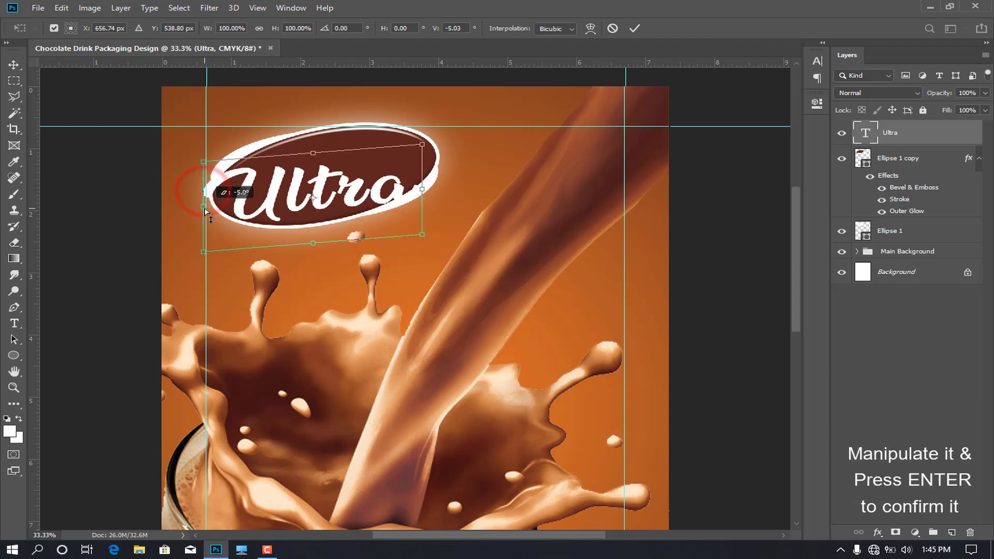
key(Return)
key(ctrl+t)
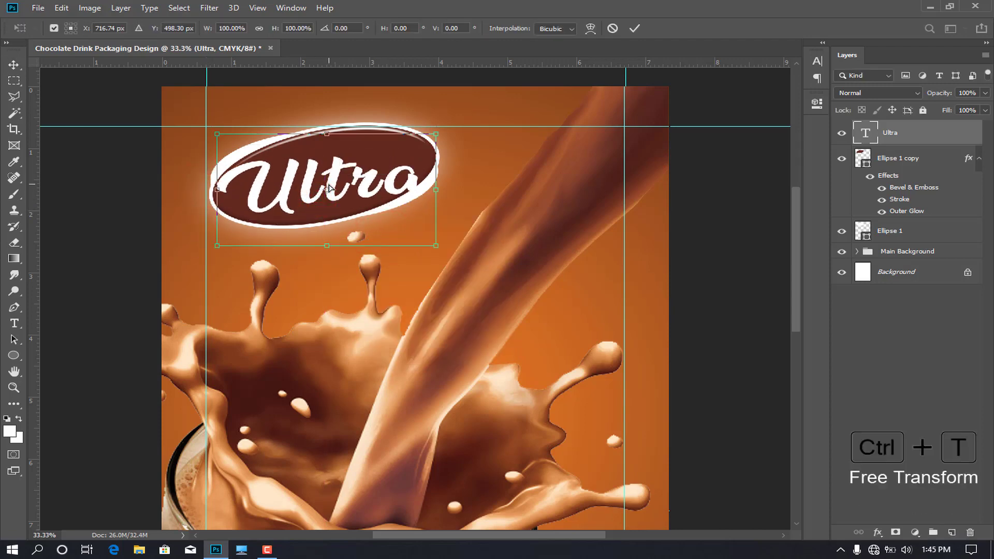
drag(433, 245, 436, 247)
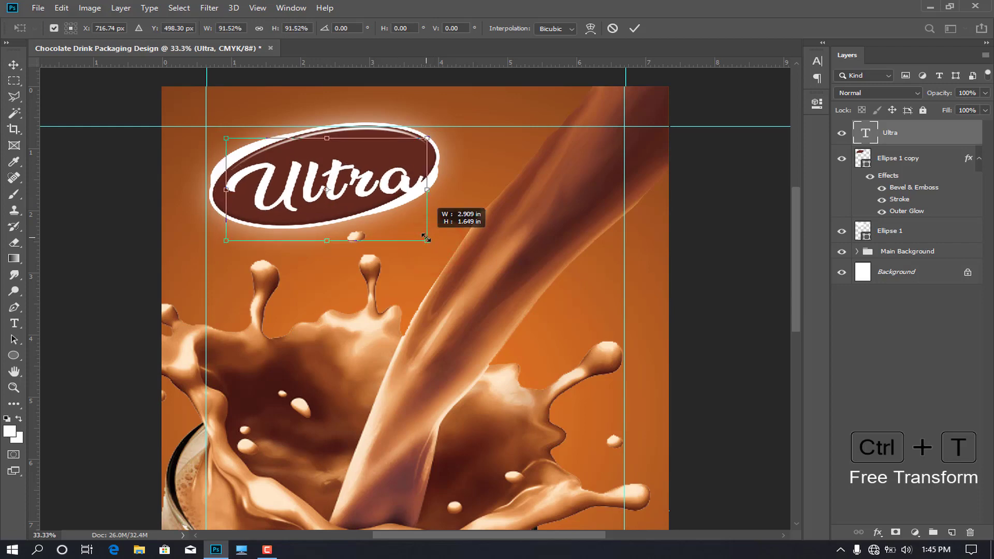
key(Return)
click(893, 168)
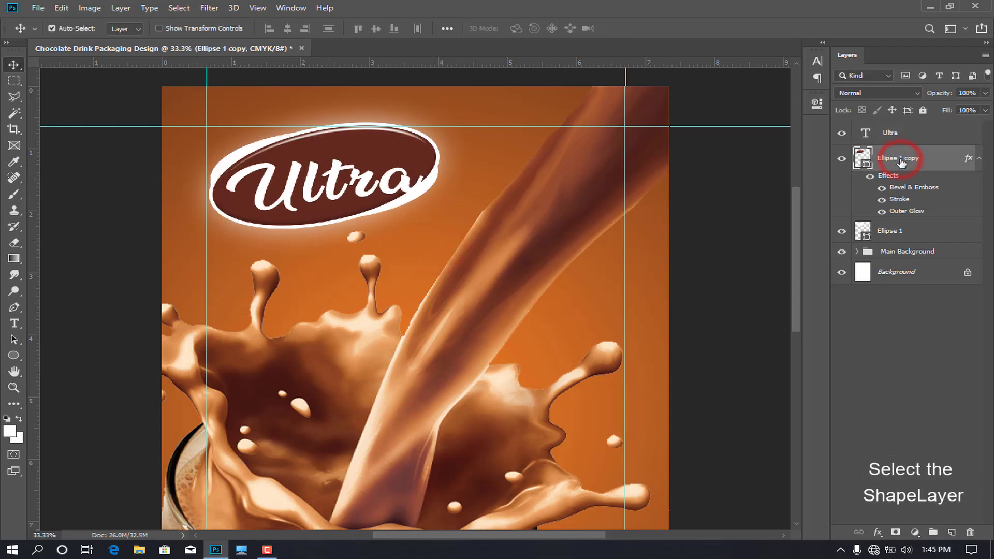
Place the Logo image as an embedded file
click(33, 8)
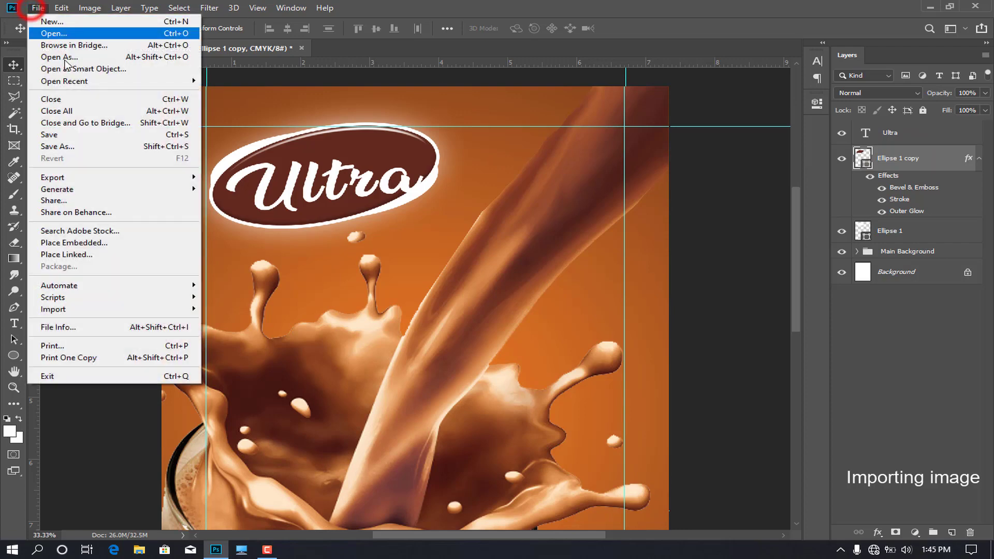
click(88, 239)
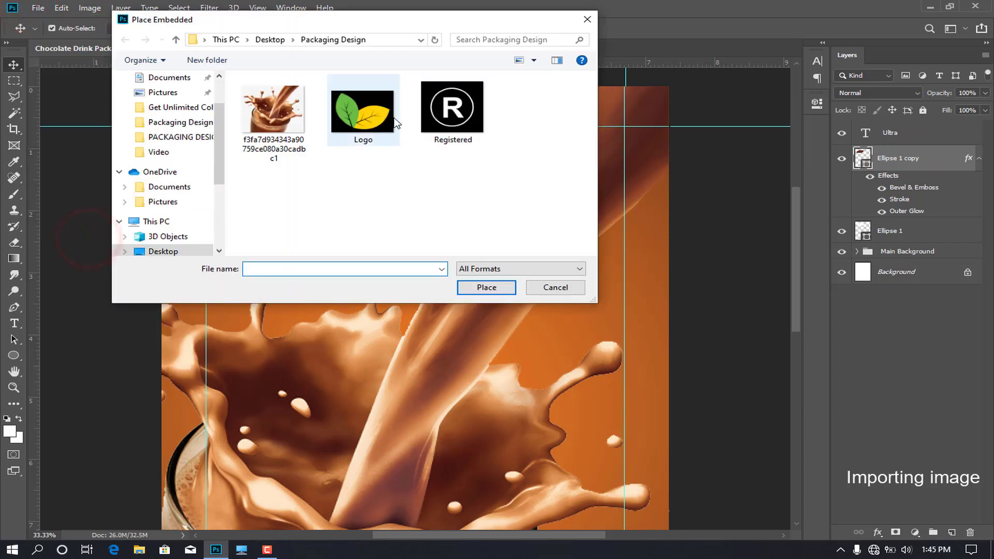
click(370, 114)
click(482, 286)
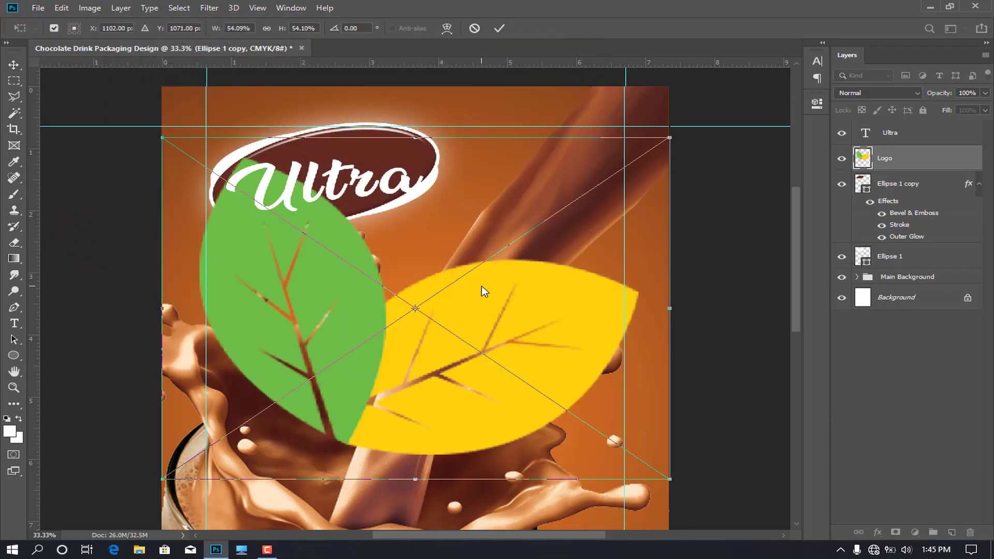
Shrink the leaf logo and set it on the upper right of the Ultra ellipse
mouse_move(670, 138)
mouse_down()
mouse_move(514, 333)
mouse_move(503, 330)
mouse_up()
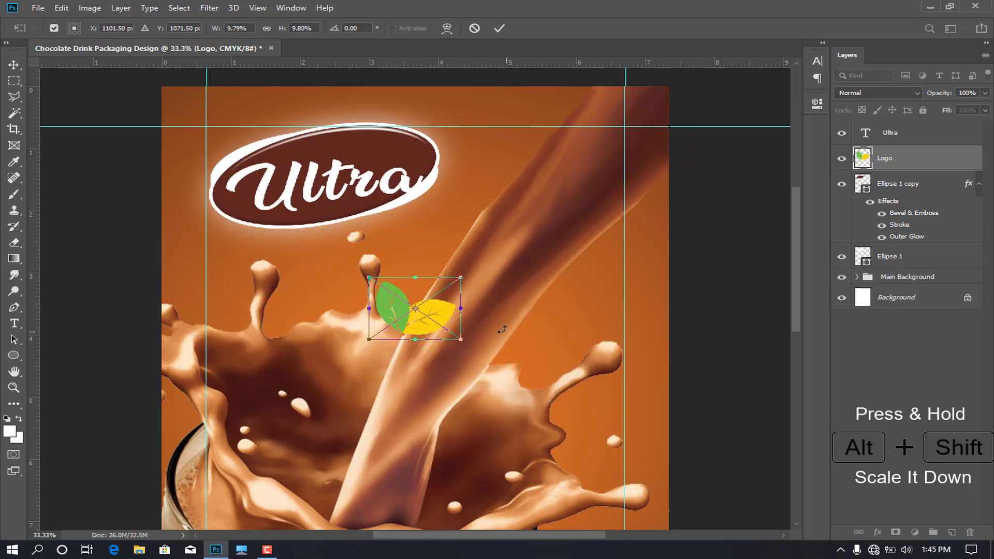
drag(439, 311, 398, 154)
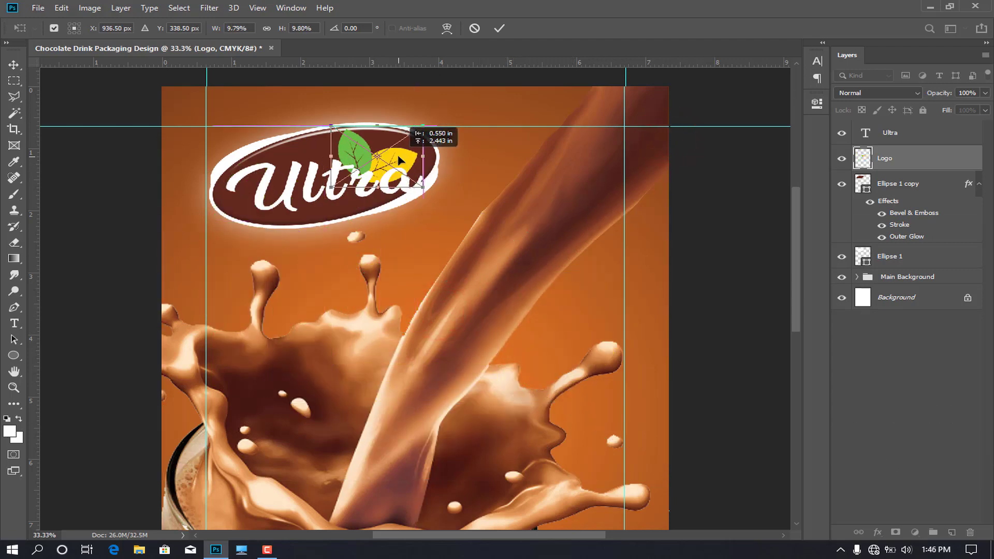
drag(424, 126, 414, 127)
key(ctrl+plus)
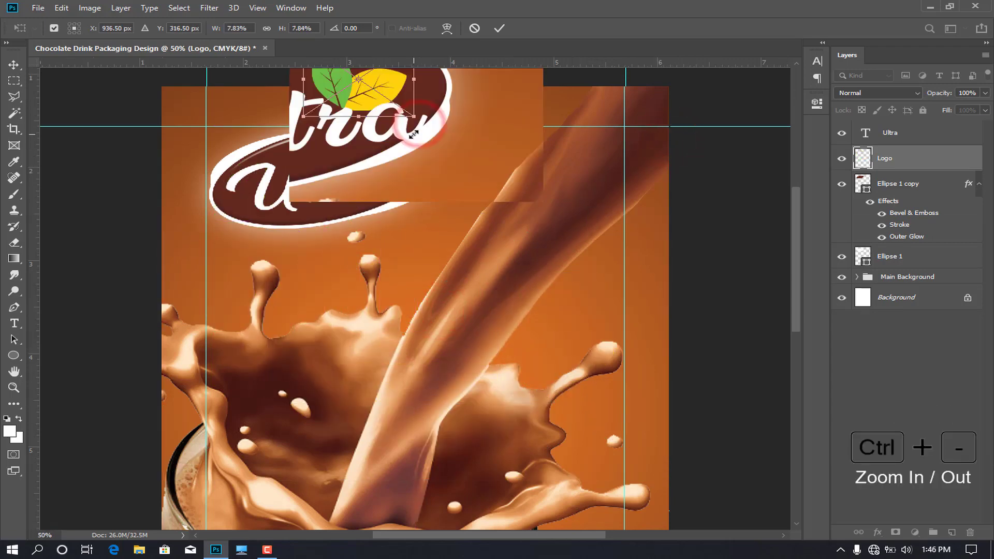
scroll(378, 240, up, 2)
scroll(378, 240, up, 2)
scroll(380, 243, up, 1)
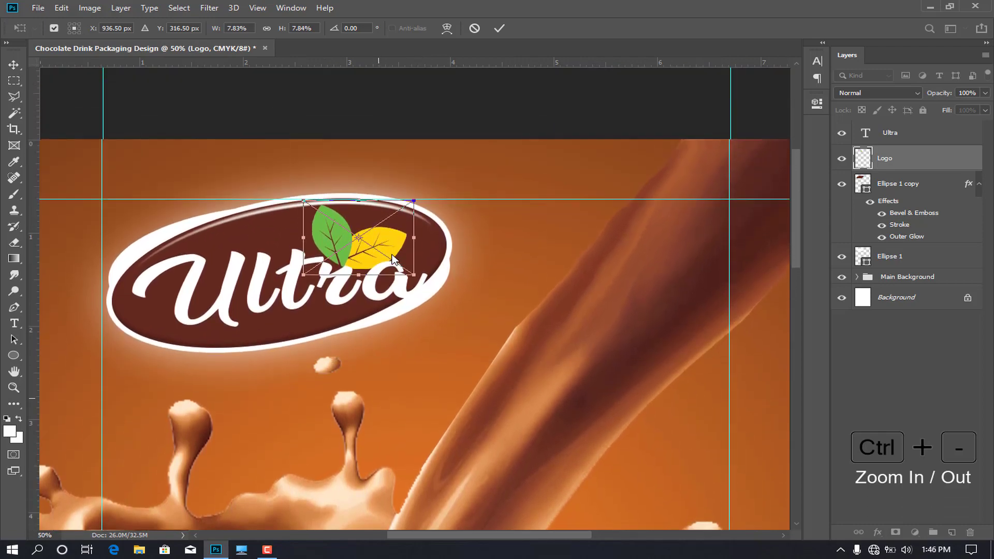
scroll(394, 284, up, 1)
mouse_move(414, 221)
mouse_down()
mouse_move(392, 236)
mouse_move(383, 262)
mouse_up()
key(Return)
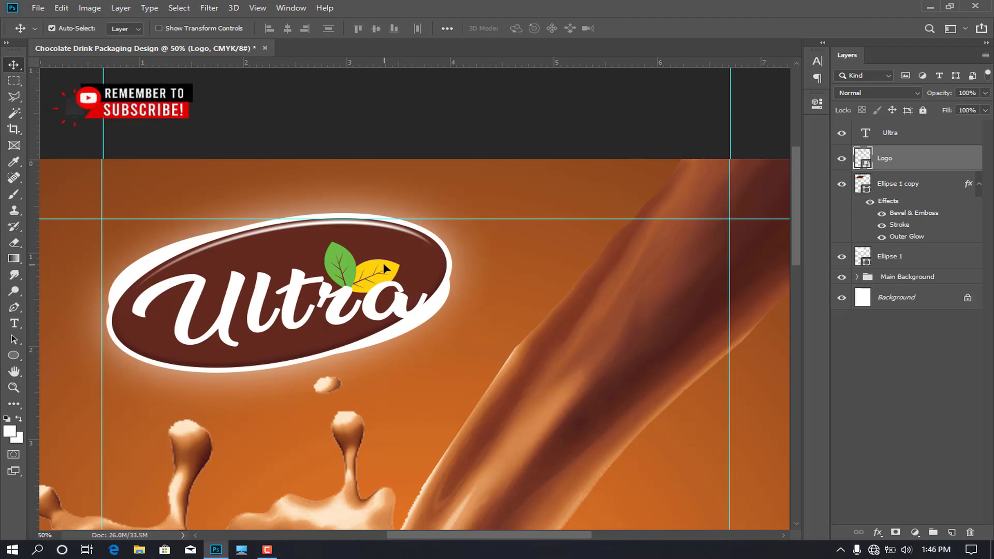
click(891, 133)
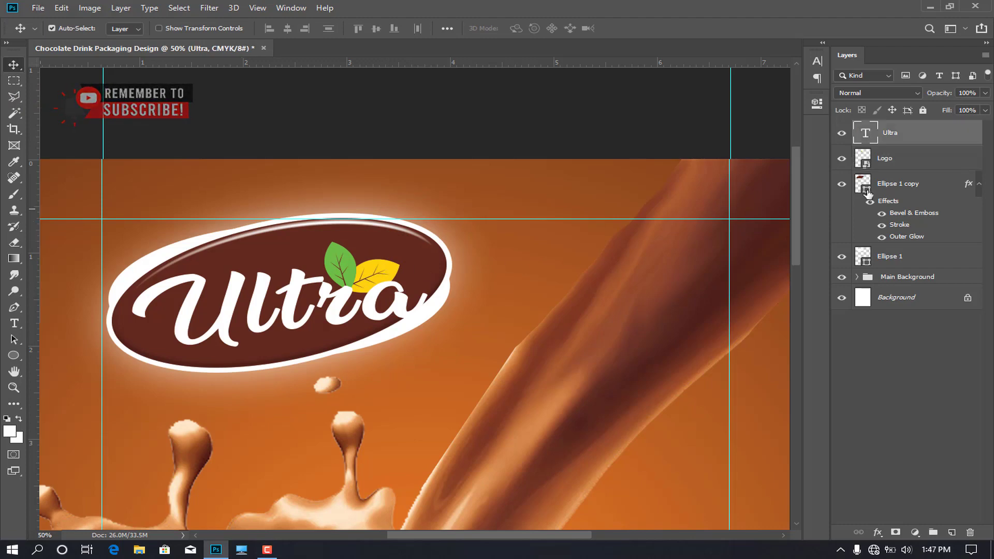
Give the Ultra text a 6 px stroke in #60281e
double_click(956, 135)
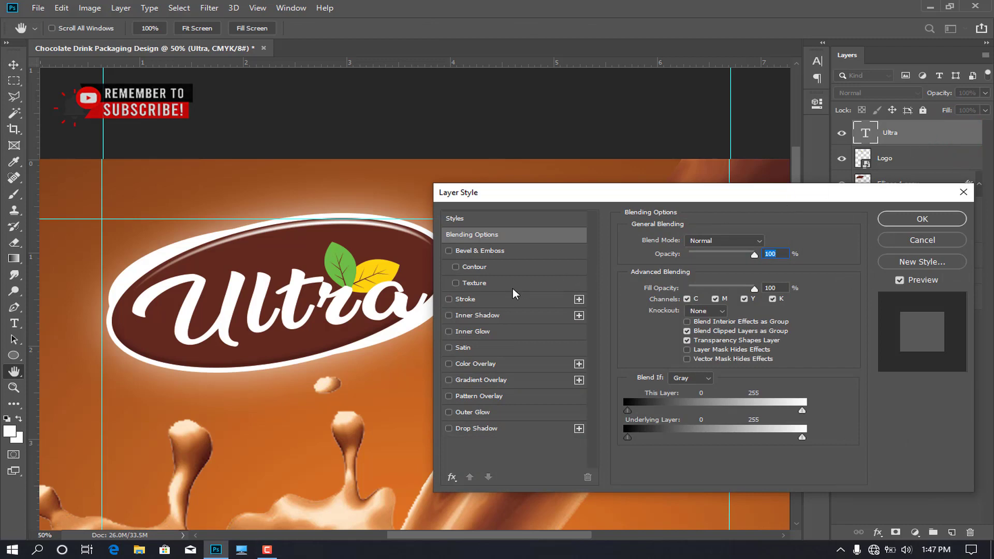
click(449, 299)
click(476, 300)
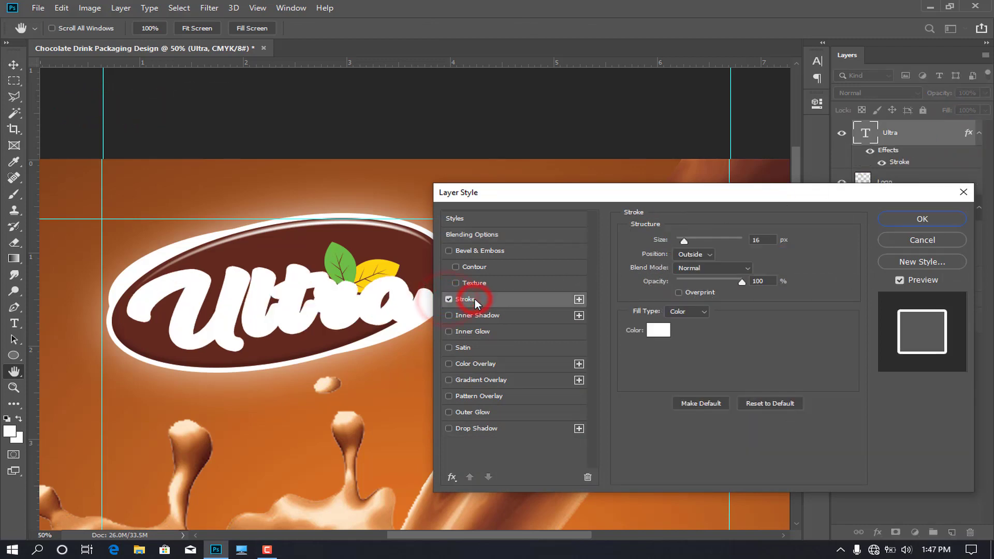
click(763, 240)
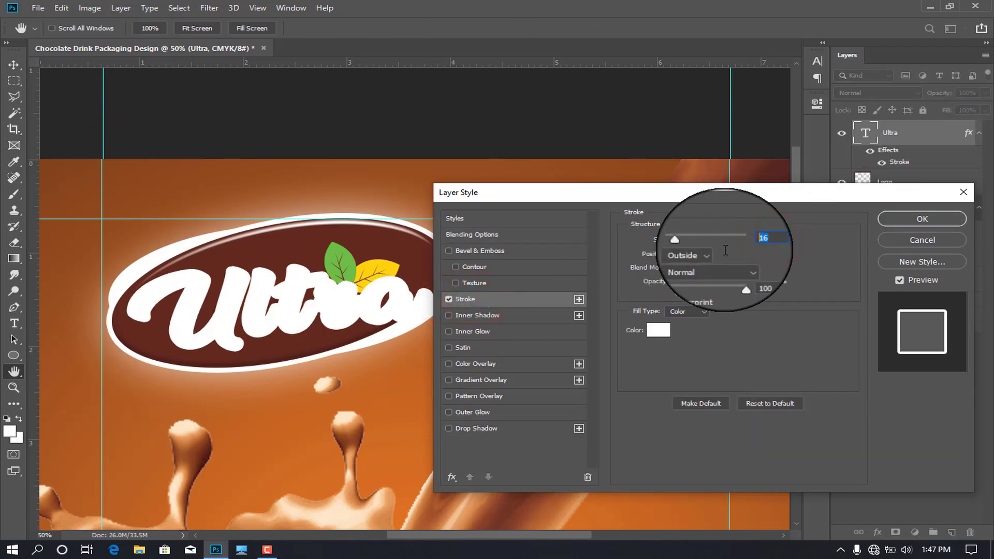
text(6)
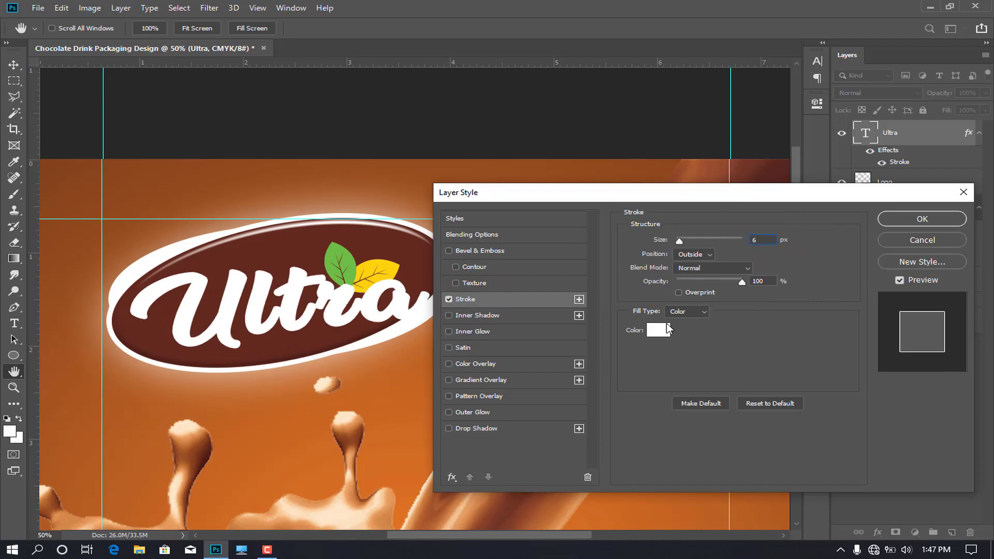
click(658, 331)
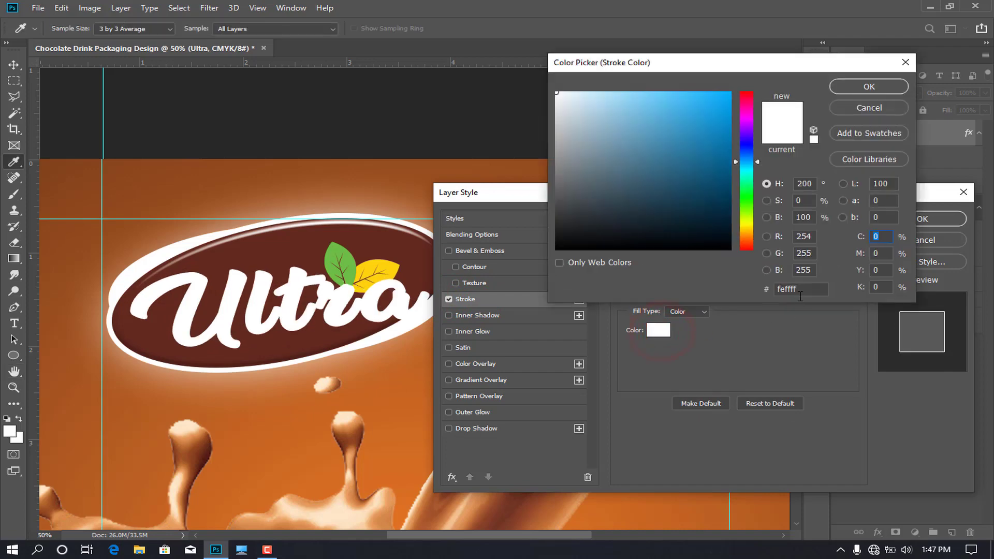
text(60281e)
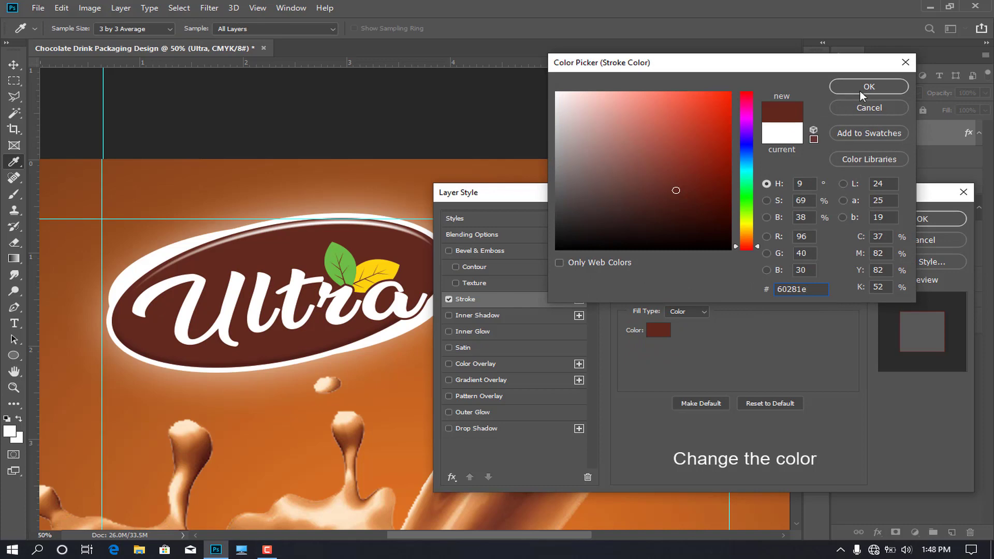
click(862, 91)
Add a drop shadow with opacity 50, angle 94 and size 10
click(463, 430)
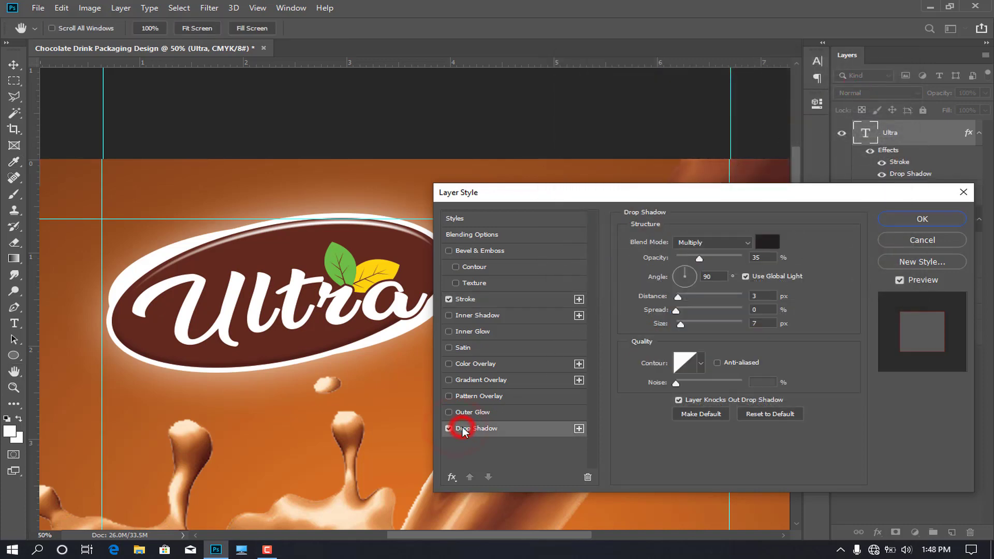
click(746, 276)
text(50)
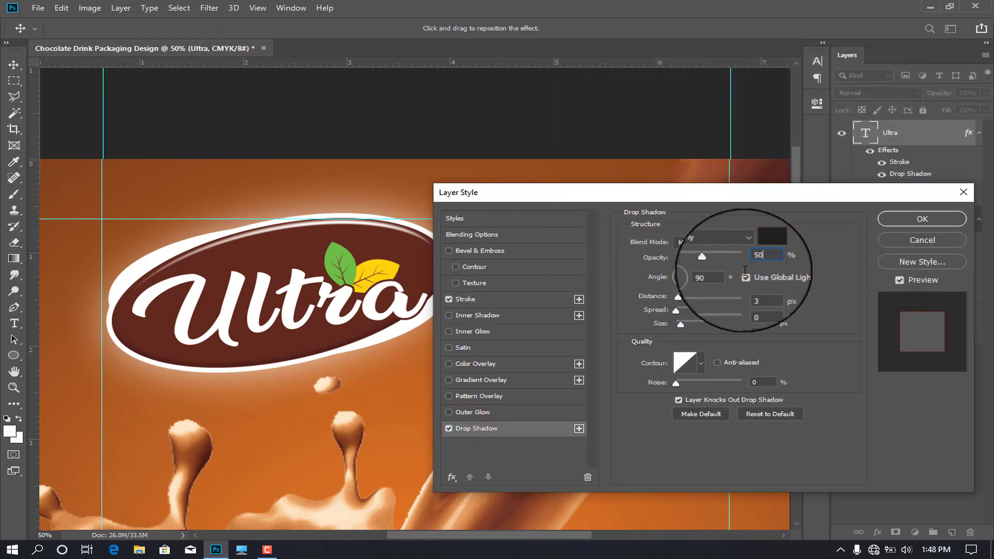
click(684, 270)
mouse_move(678, 296)
mouse_down()
mouse_move(699, 297)
mouse_move(693, 305)
mouse_up()
key(Tab)
key(Tab)
text(10)
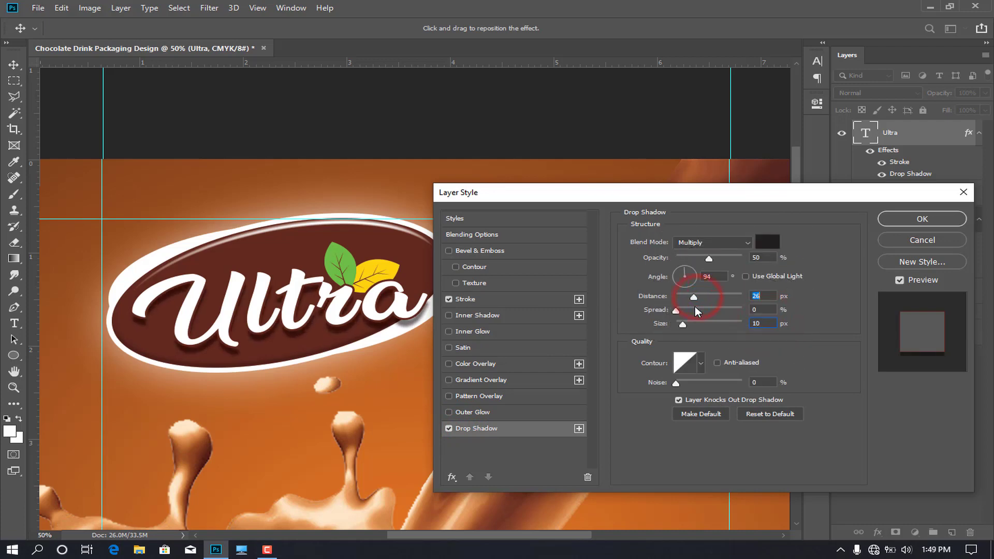
click(887, 220)
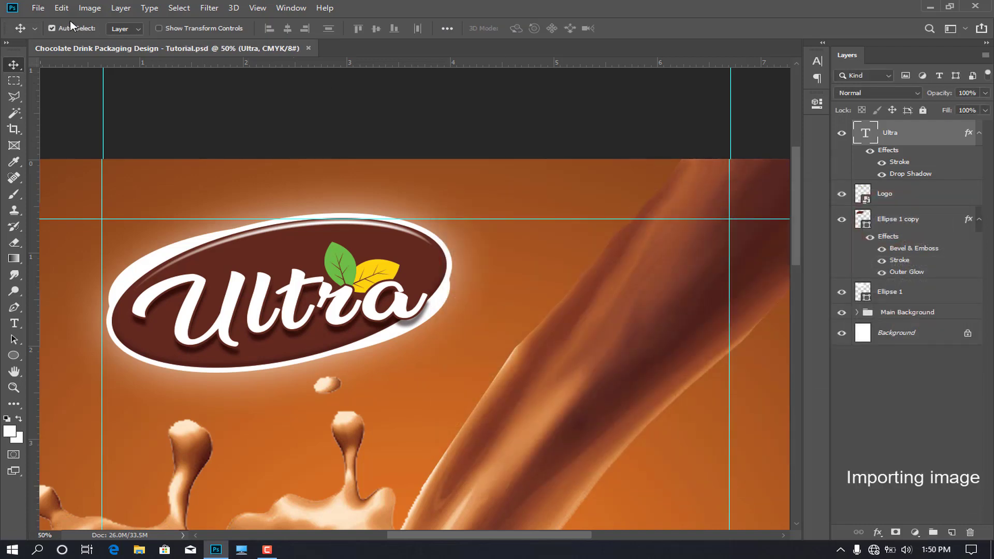
Place the Registered image, shrink it, and set it at the ellipse's upper right
click(42, 10)
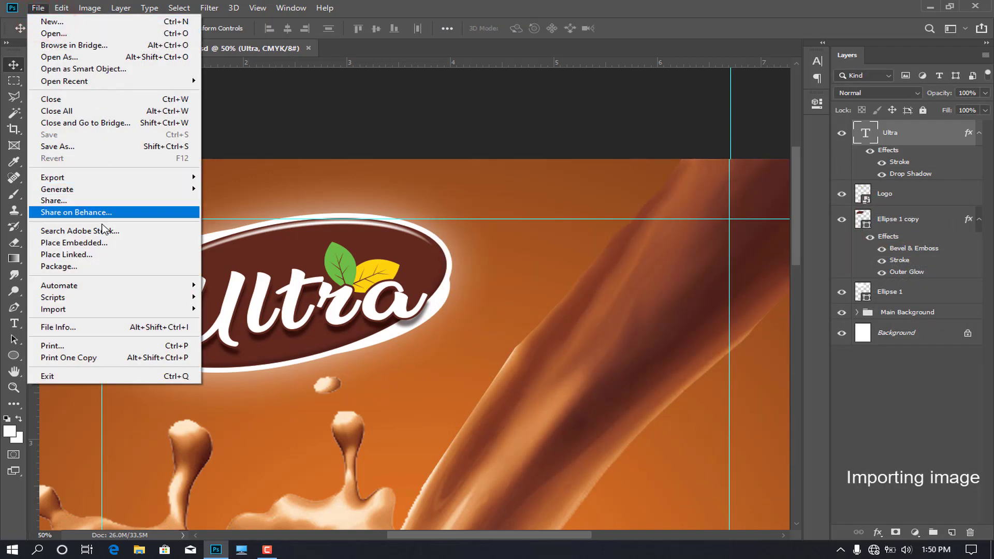
click(98, 242)
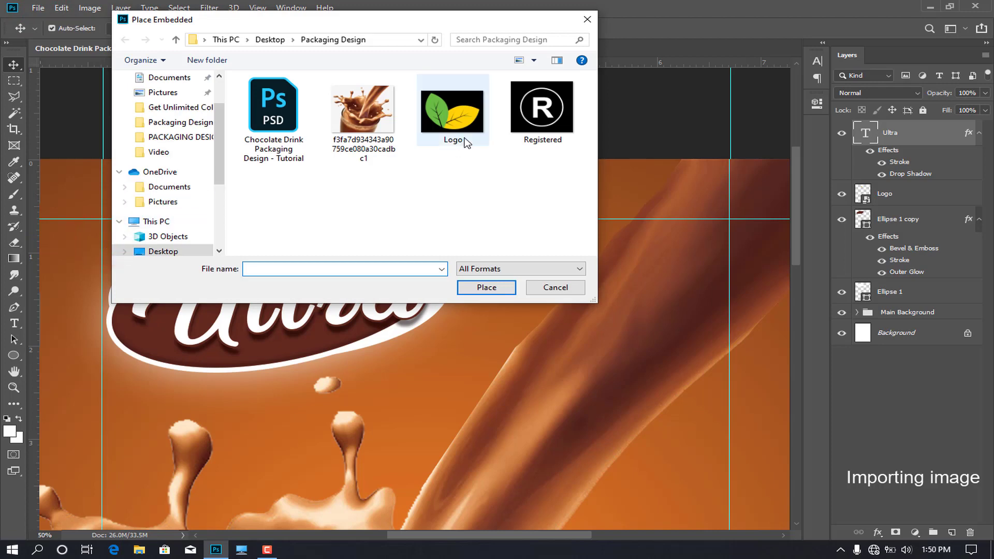
click(542, 109)
click(489, 290)
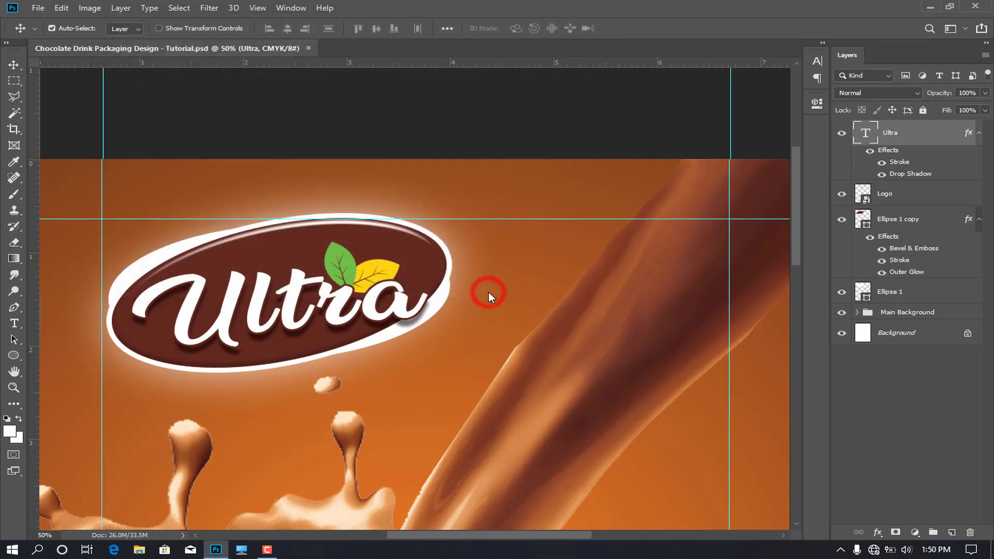
key(ctrl+minus)
drag(669, 122, 482, 370)
key(ctrl+plus)
key(ctrl+plus)
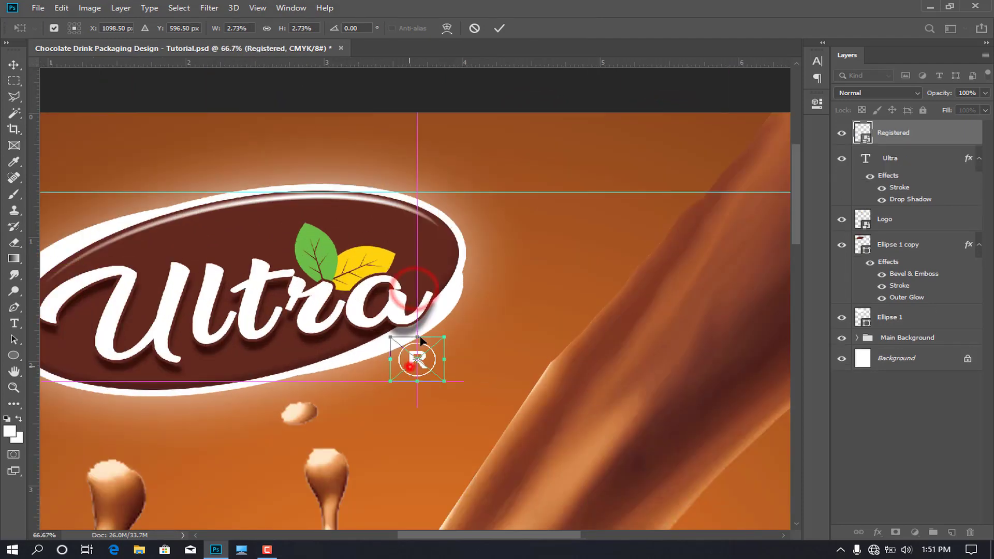
drag(418, 360, 418, 249)
key(Return)
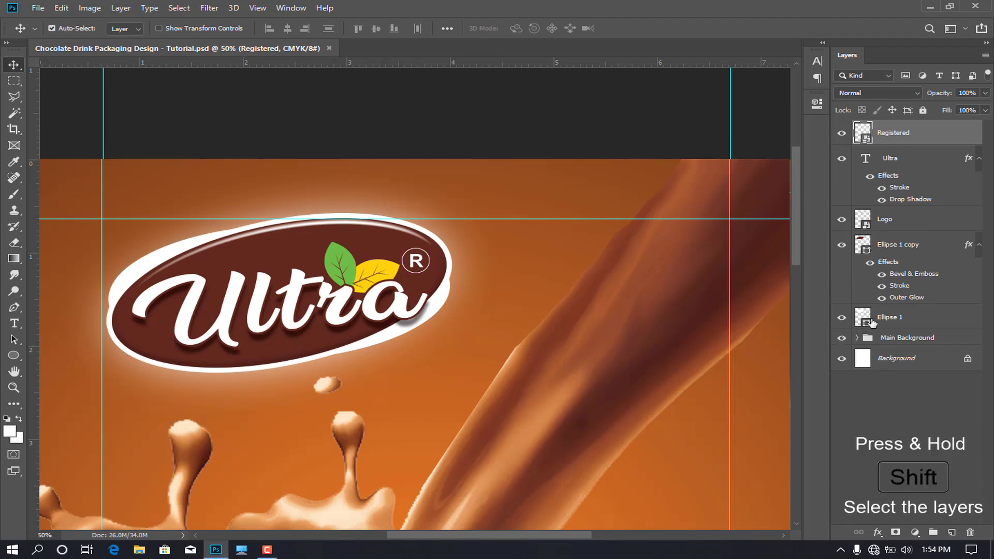
Group the logo layers into 'Main Logo'
shift+click(890, 318)
key(g)
key(ctrl+g)
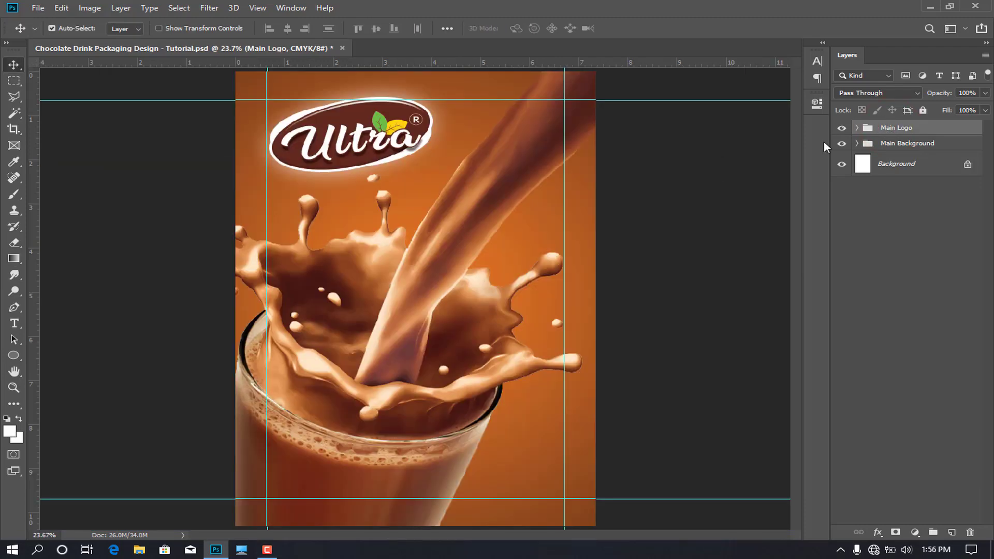
Set the Type tool font to Gobold at 48 pt
click(14, 324)
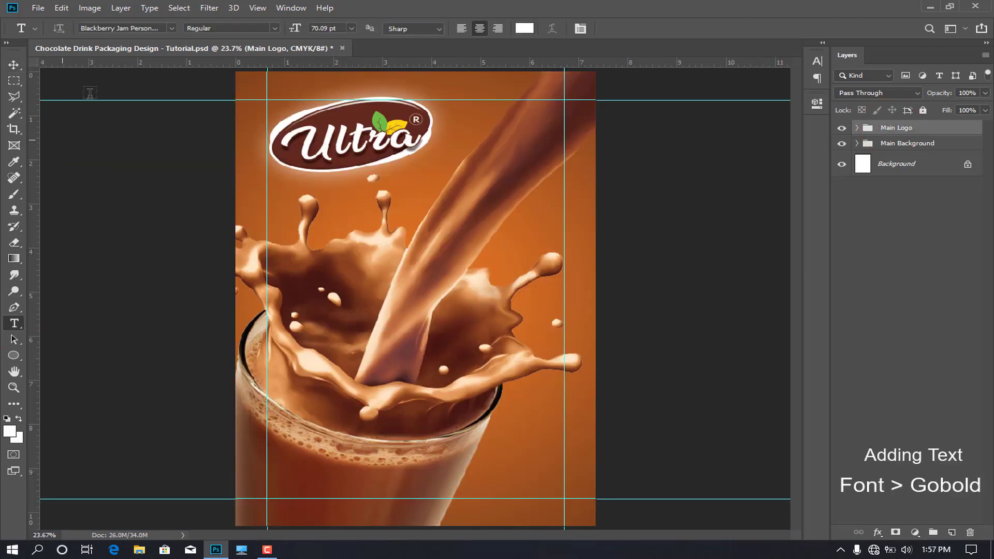
text(gobold)
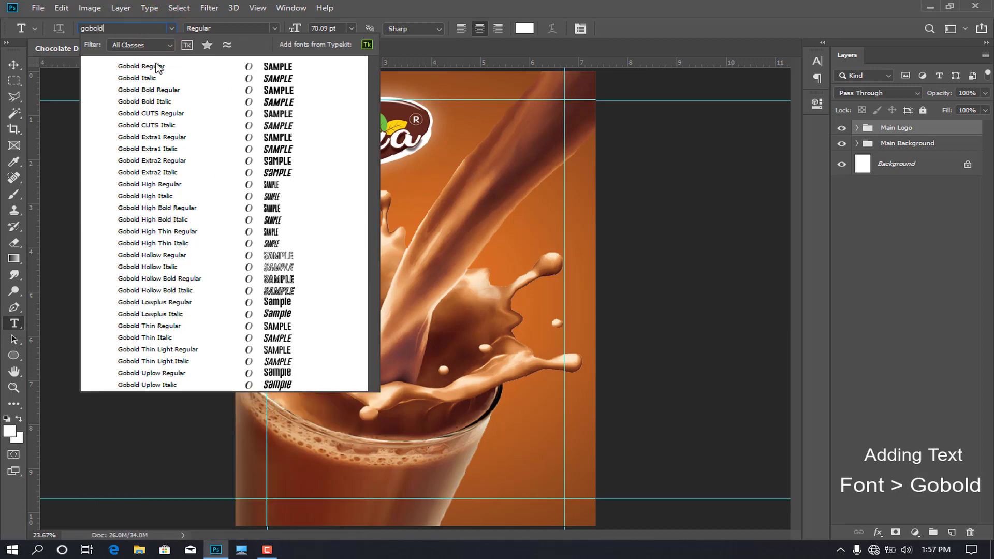
click(156, 65)
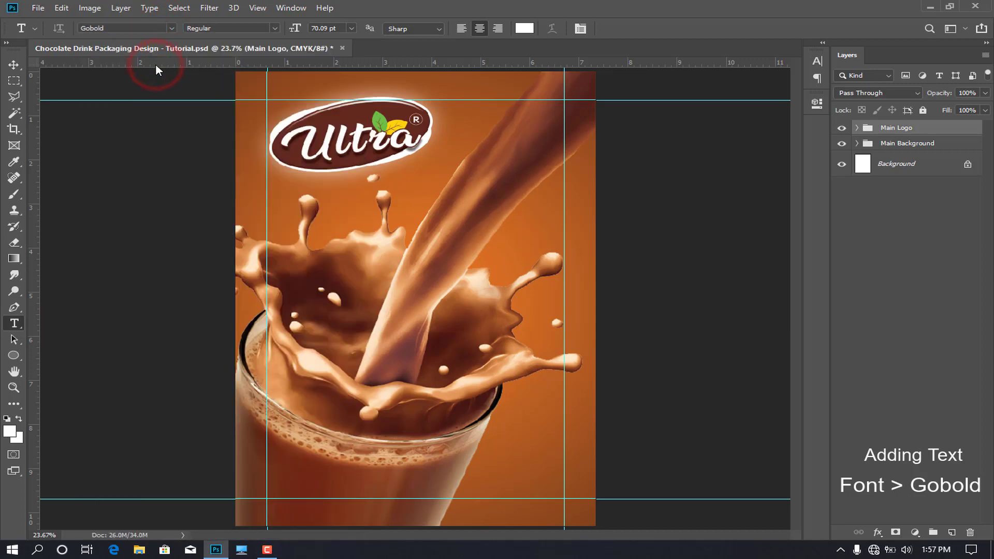
click(352, 29)
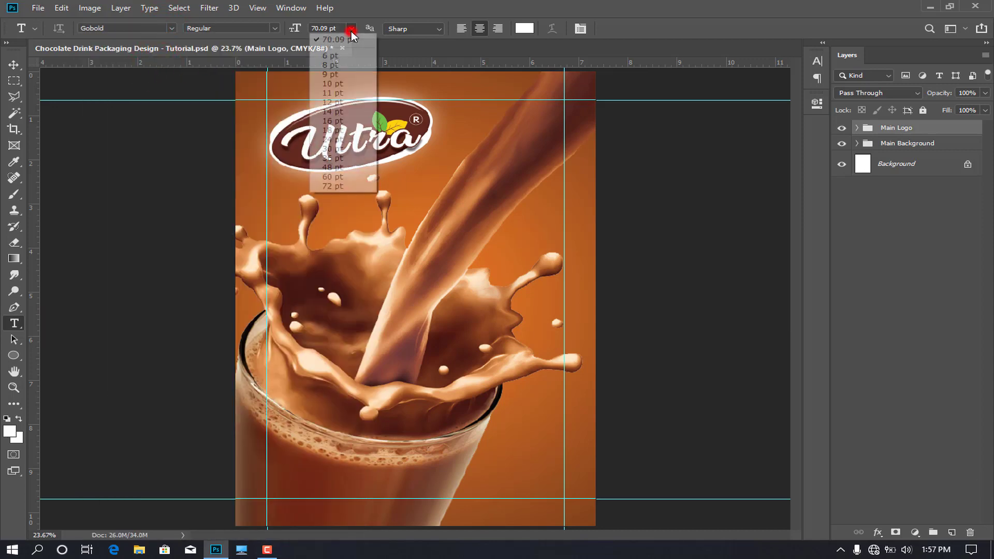
click(344, 168)
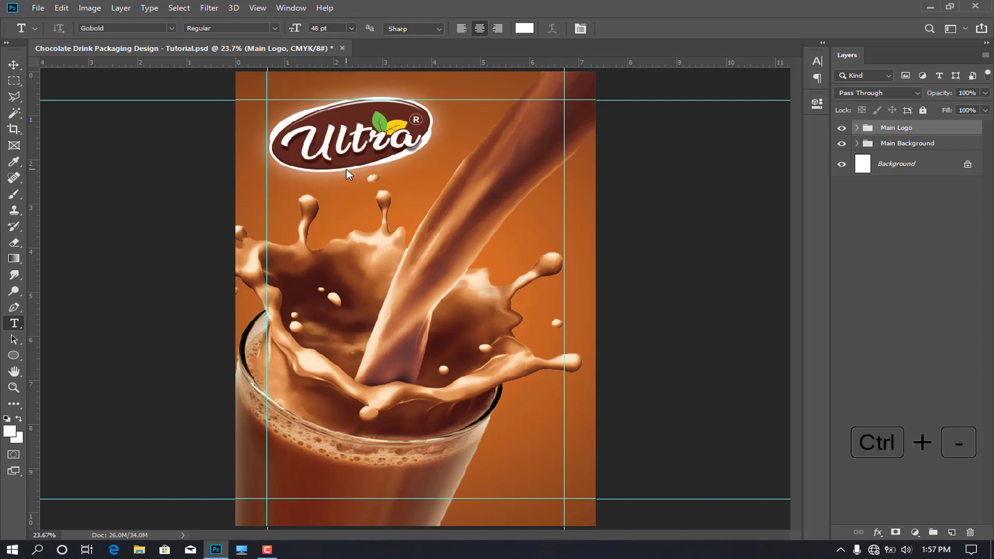
key(ctrl+plus)
key(ctrl+plus)
key(ctrl+plus)
key(ctrl+minus)
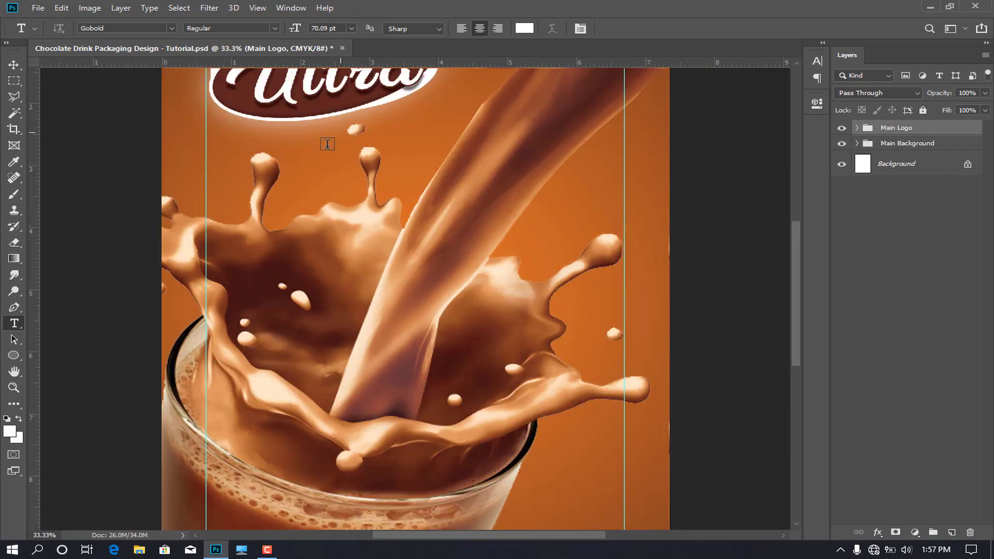
Type 'COCOA SPLASH' and centre it under the logo
click(291, 214)
text(COCOA S)
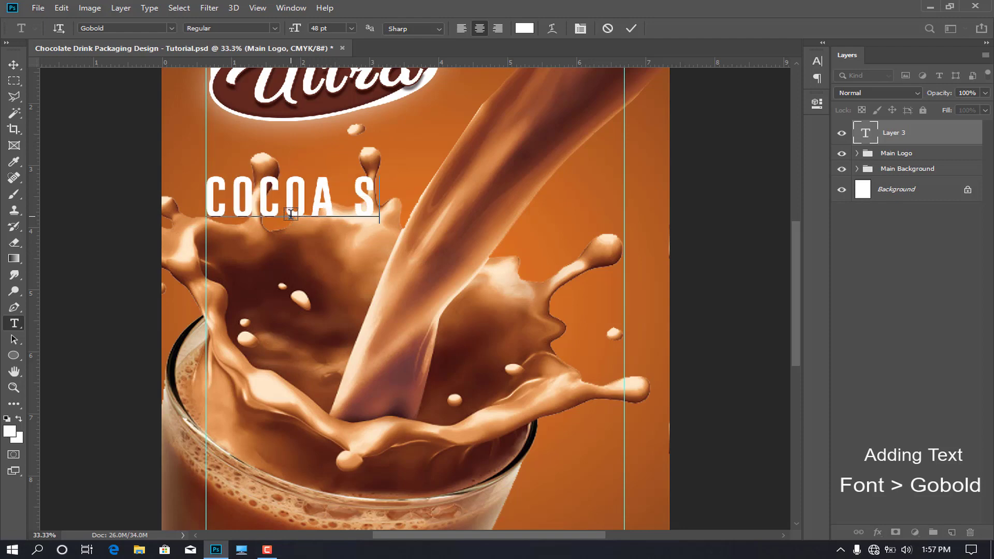
text(PLASH)
click(11, 63)
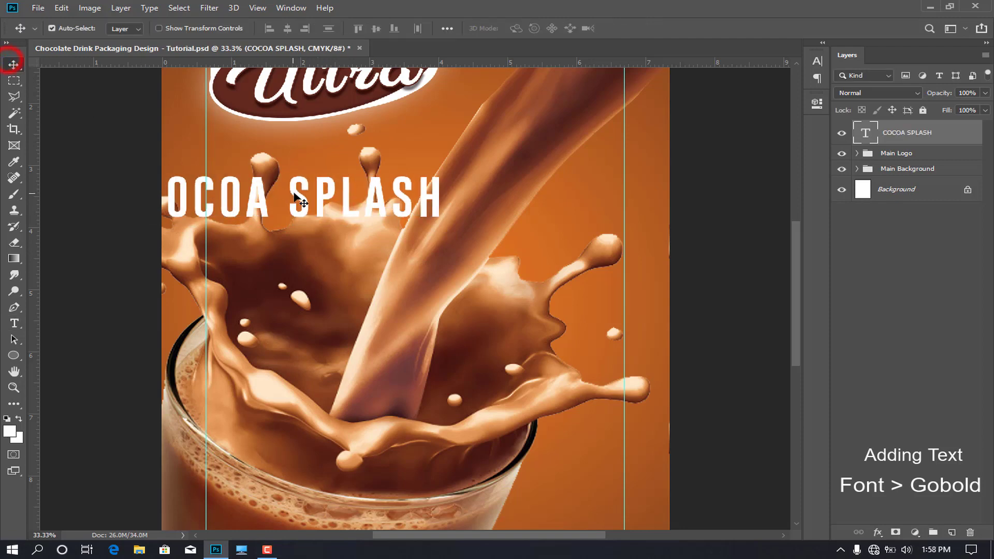
mouse_move(289, 197)
mouse_down()
mouse_move(379, 176)
mouse_move(376, 217)
mouse_up()
Duplicate the title, retype the copy as 'FLAVOURED DRINK', and shrink it beneath
key(ctrl+j)
double_click(376, 217)
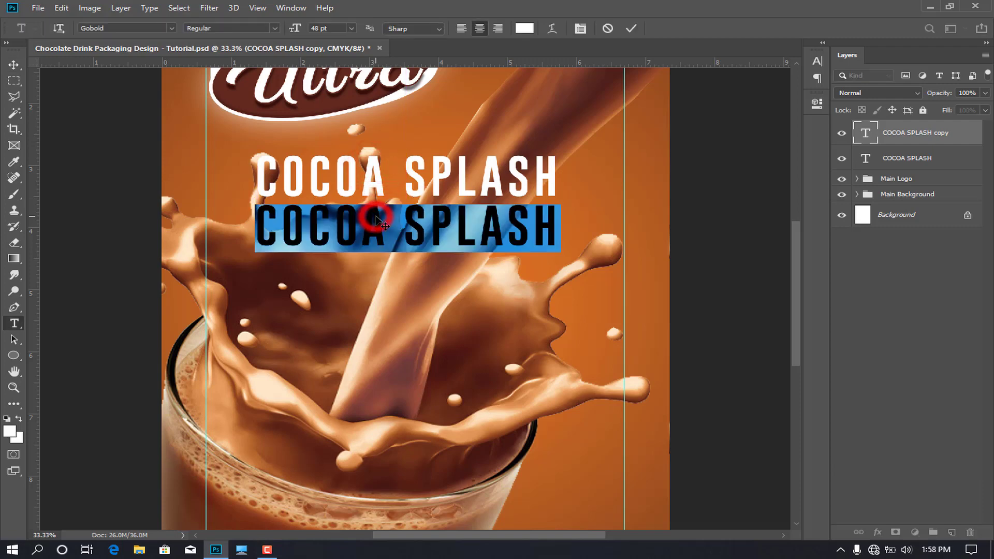
text(FLAVOURED DRINK)
click(14, 65)
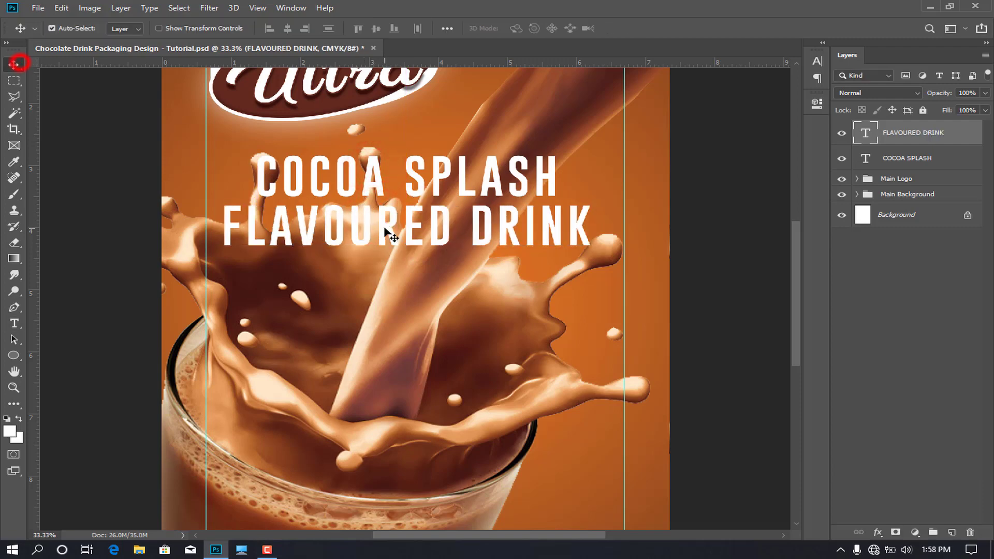
key(ctrl+t)
mouse_move(596, 205)
mouse_down()
mouse_move(526, 243)
mouse_move(510, 231)
mouse_up()
Confirm the smaller subtitle and skew both text lines to rise rightward
key(Return)
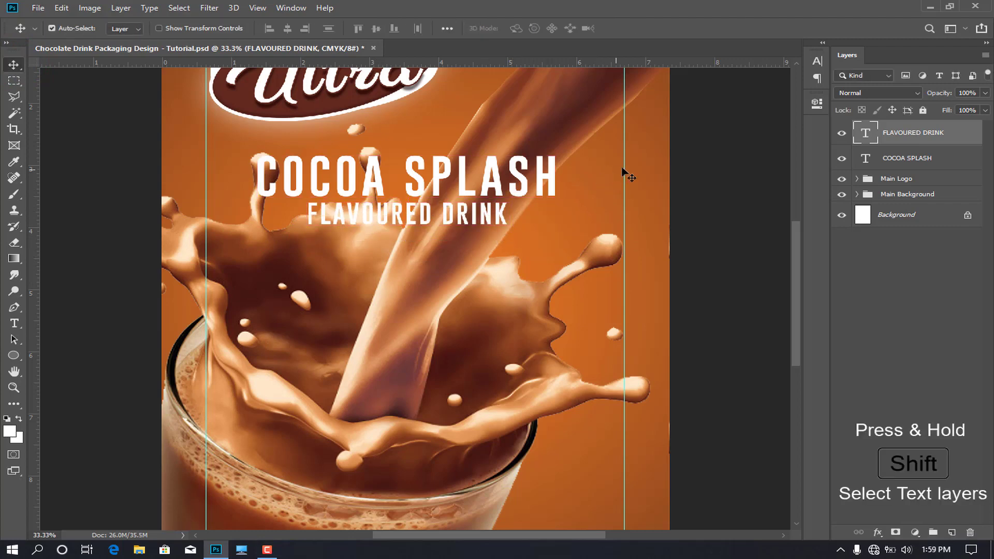
shift+click(905, 158)
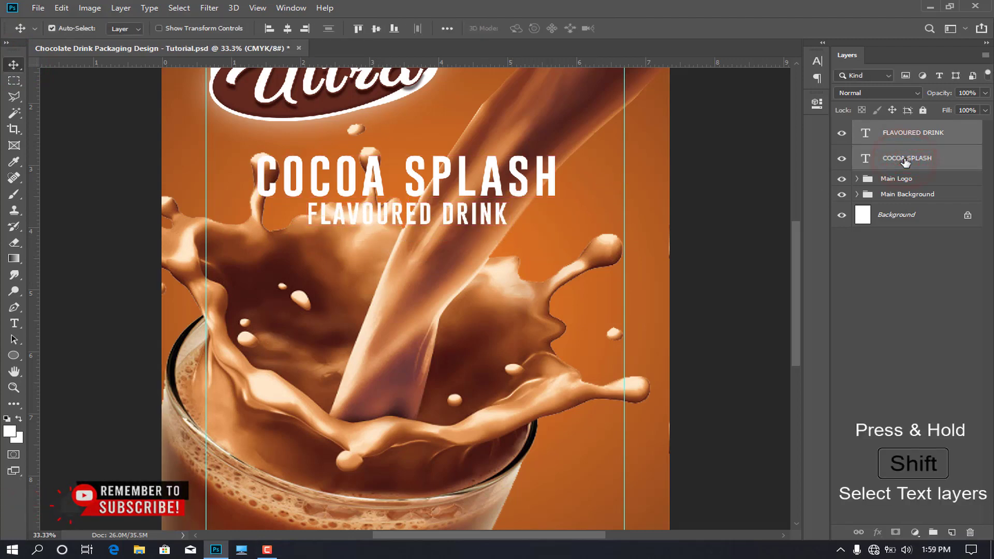
key(ctrl+t)
right_click(413, 191)
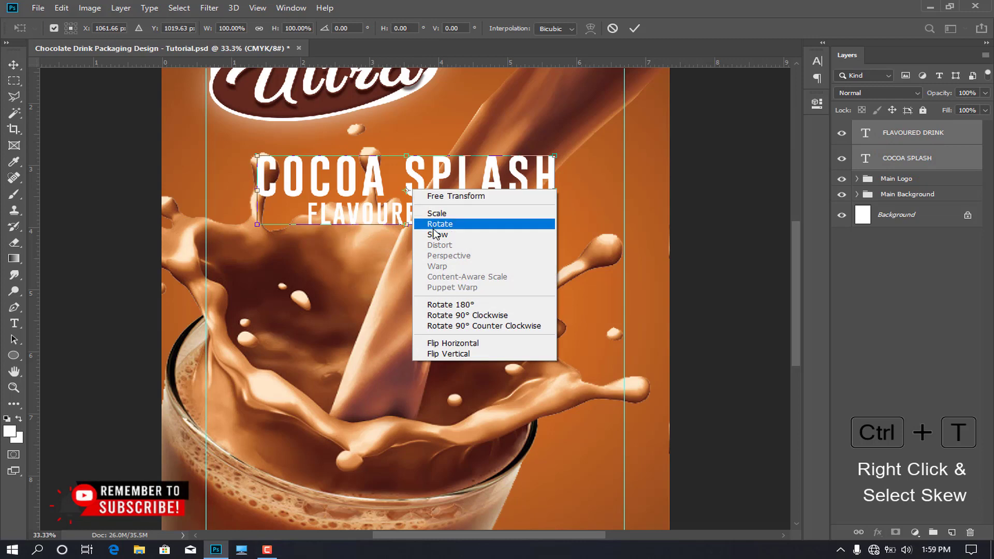
click(435, 235)
drag(257, 190, 259, 215)
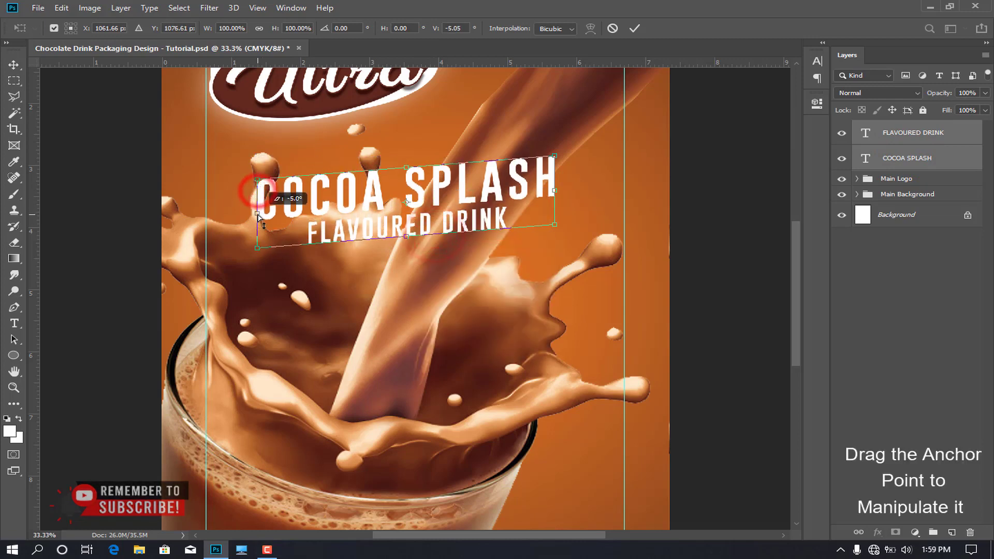
key(Return)
Set the COCOA SPLASH title's letter spacing to 0
click(410, 172)
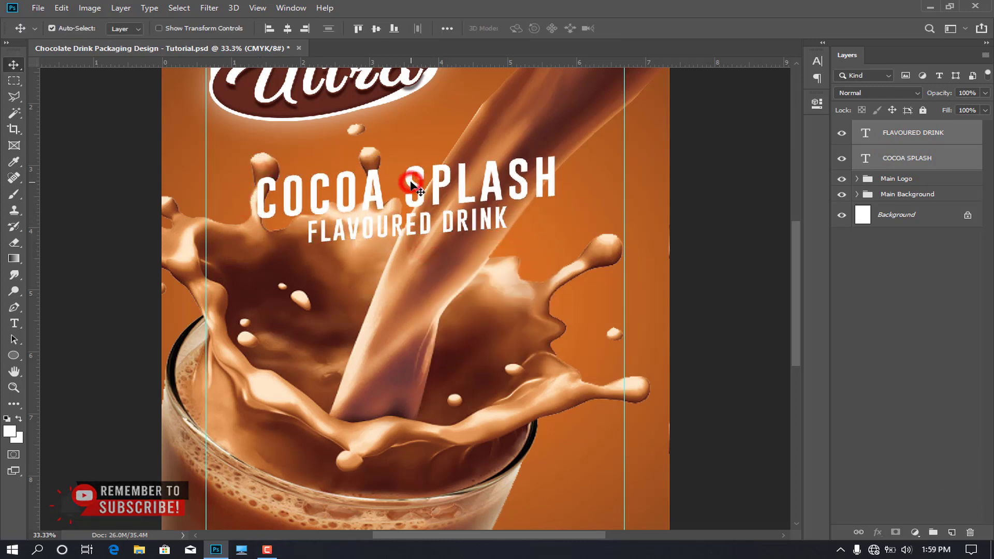
click(909, 160)
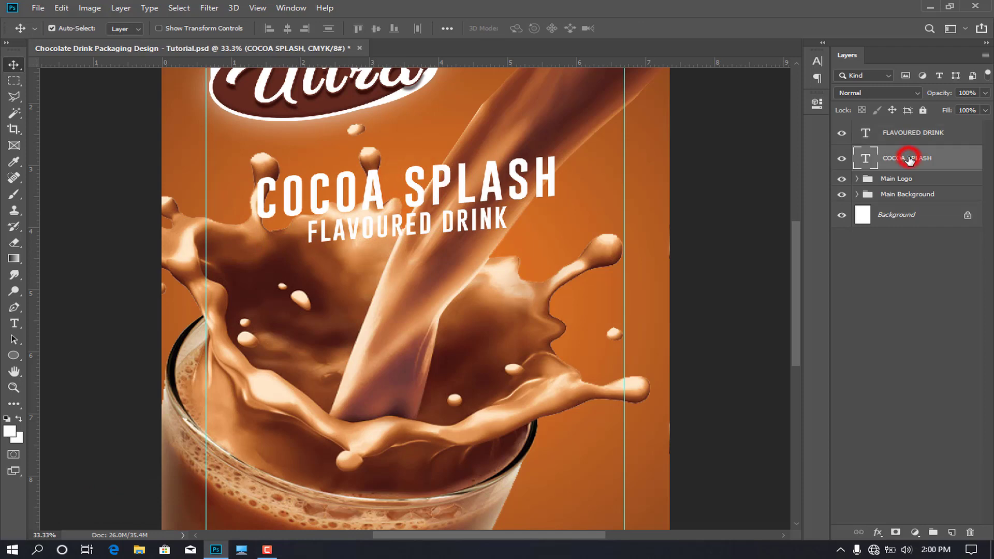
click(818, 61)
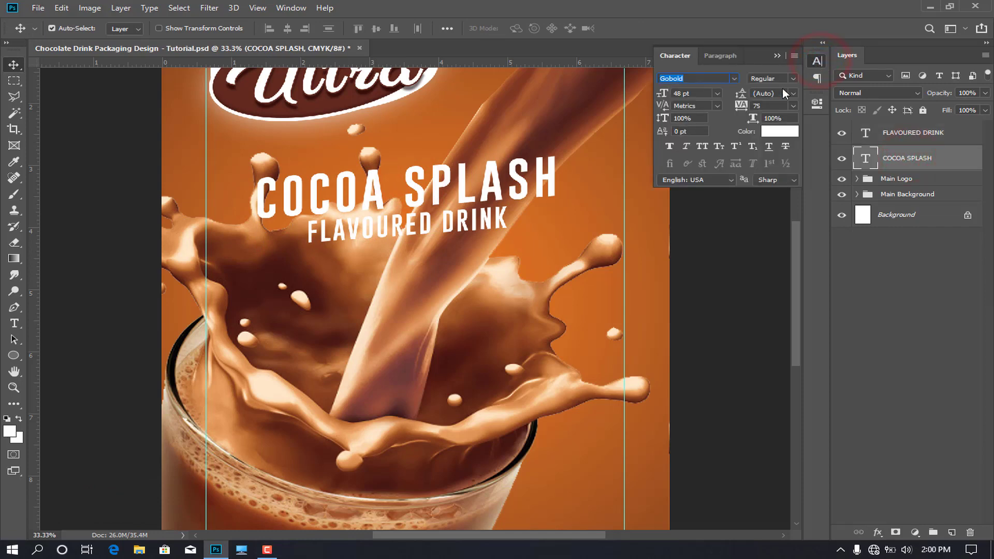
click(794, 106)
click(777, 180)
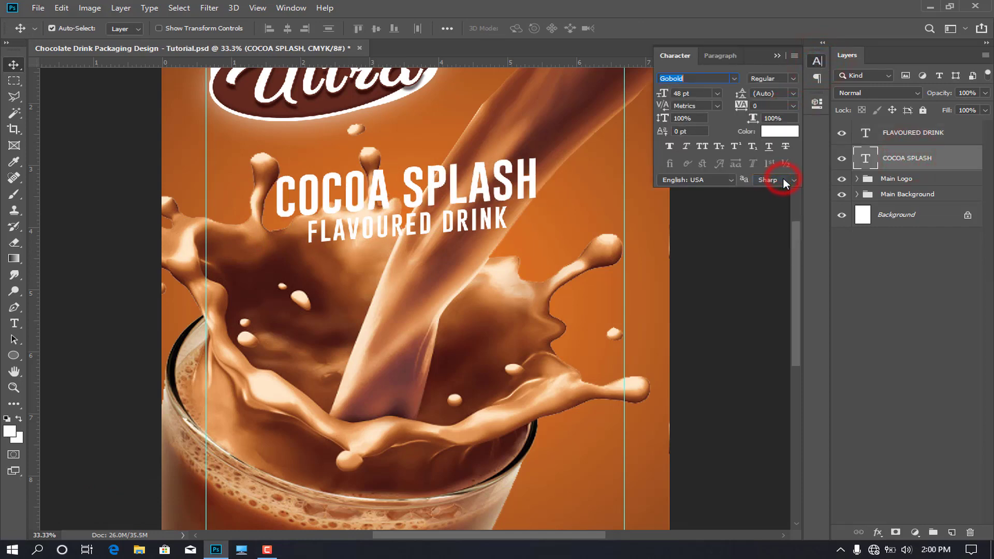
click(776, 56)
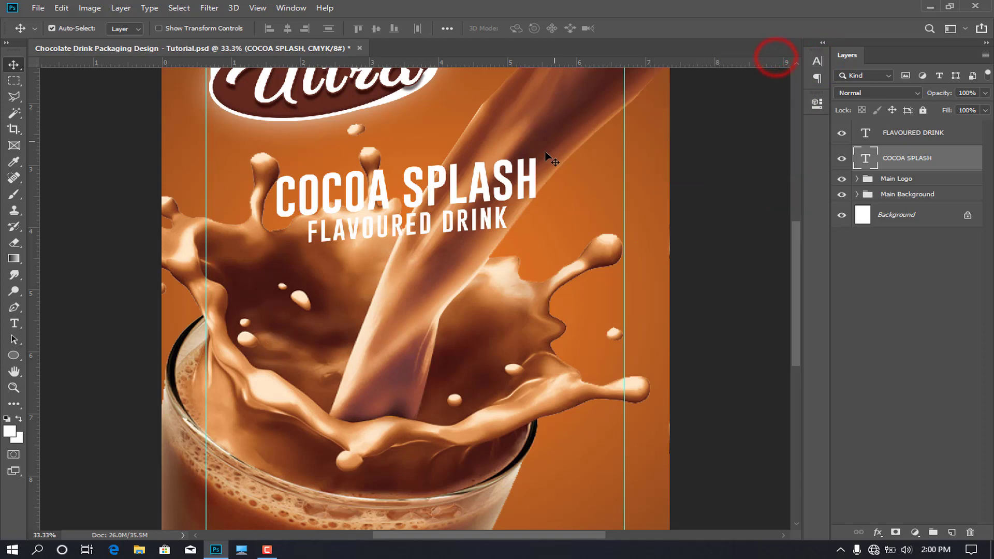
Scale the COCOA SPLASH title up to span wider
key(ctrl+t)
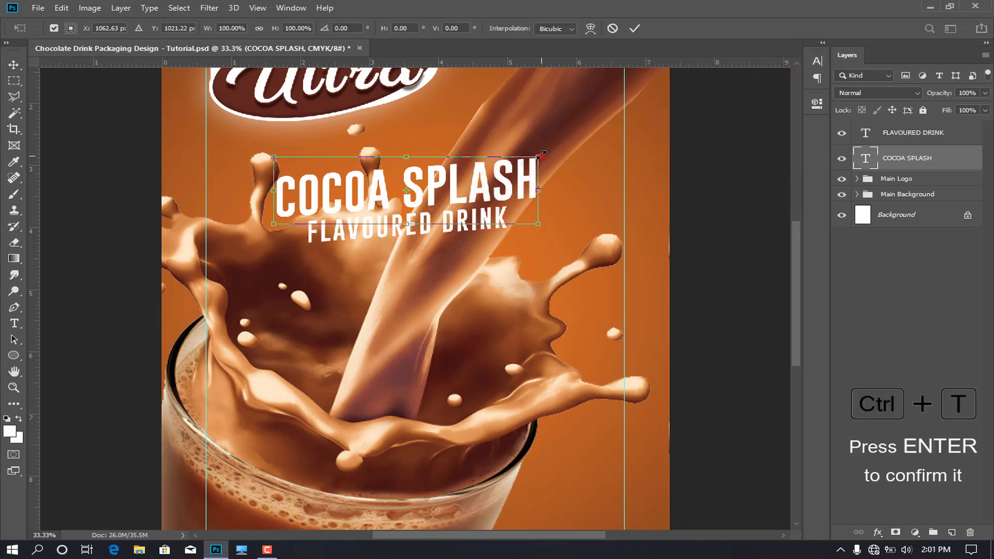
drag(541, 155, 580, 144)
key(Return)
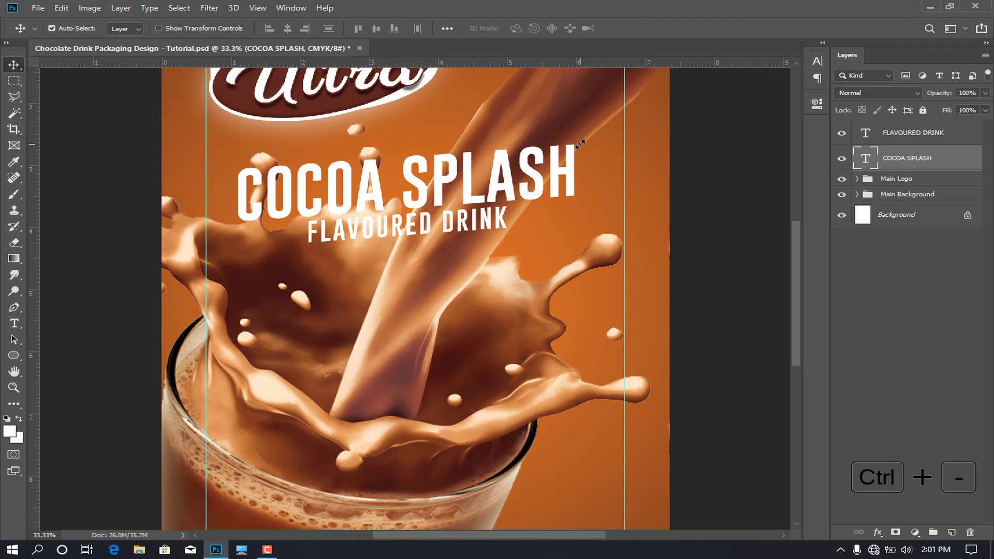
key(ctrl+minus)
key(ctrl+minus)
key(ctrl+plus)
key(ctrl+plus)
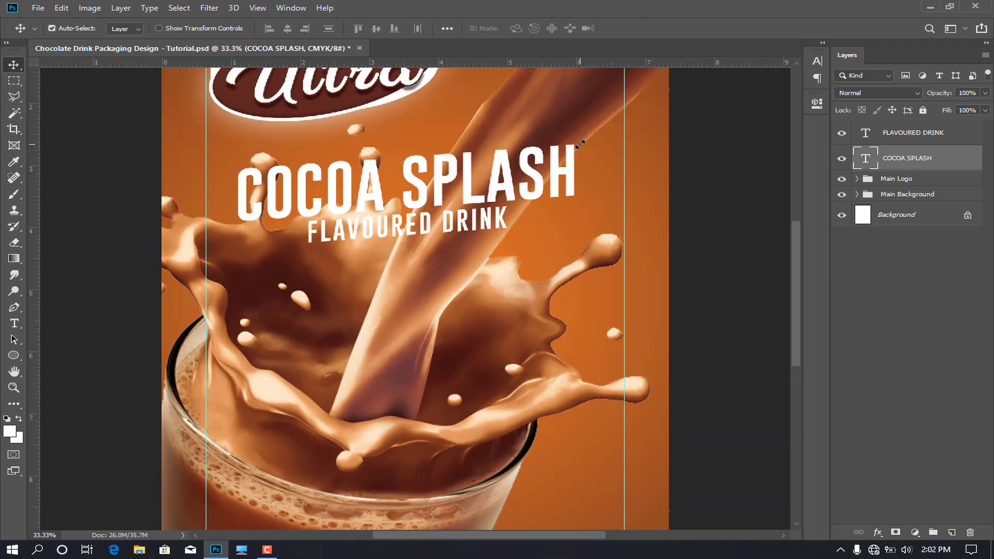
Add a drop shadow with distance 28 to the COCOA SPLASH title
double_click(958, 160)
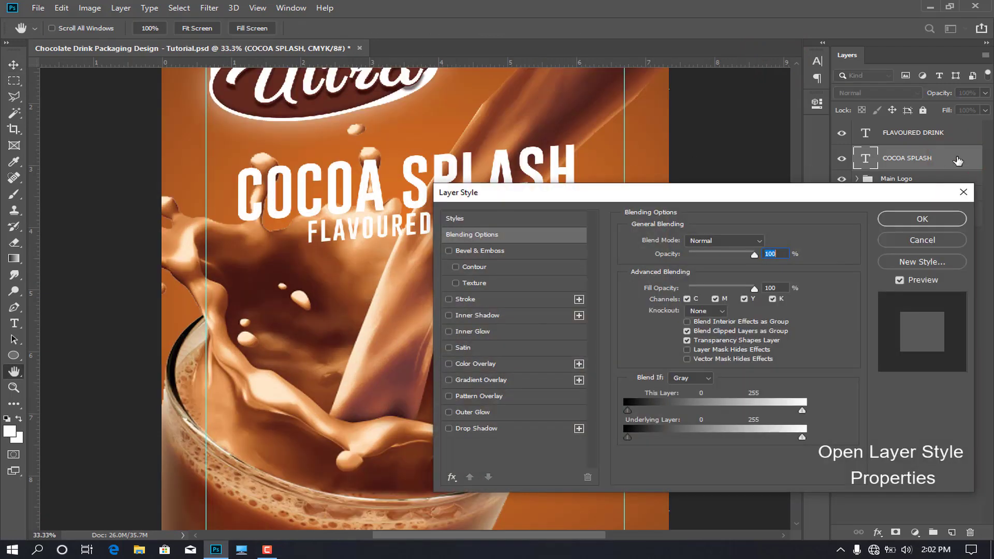
click(460, 429)
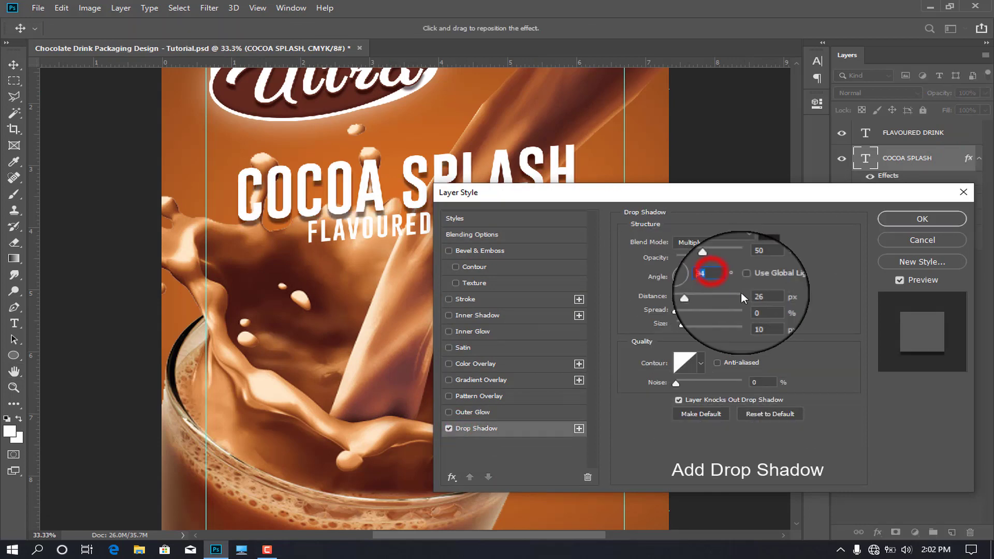
double_click(757, 295)
text(3)
key(BackSpace)
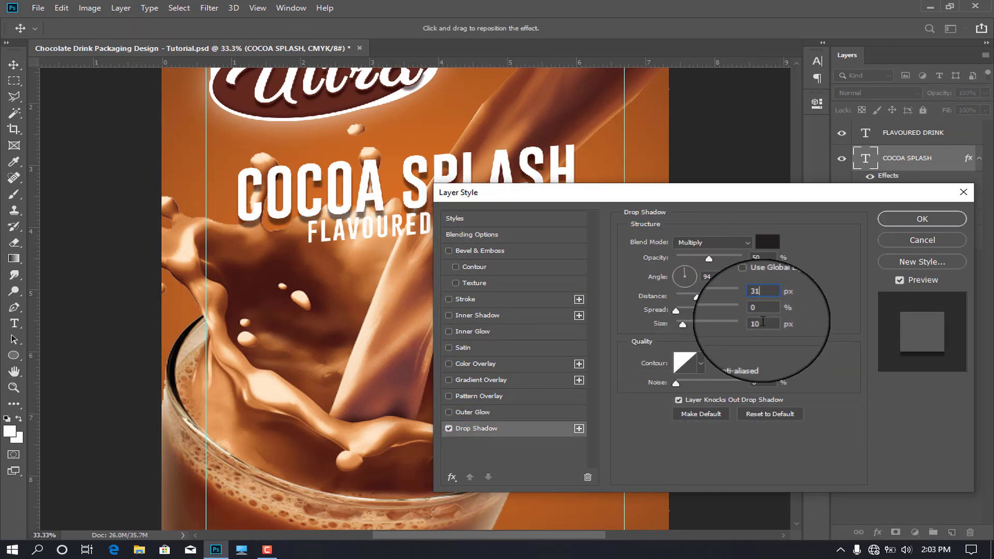
text(28)
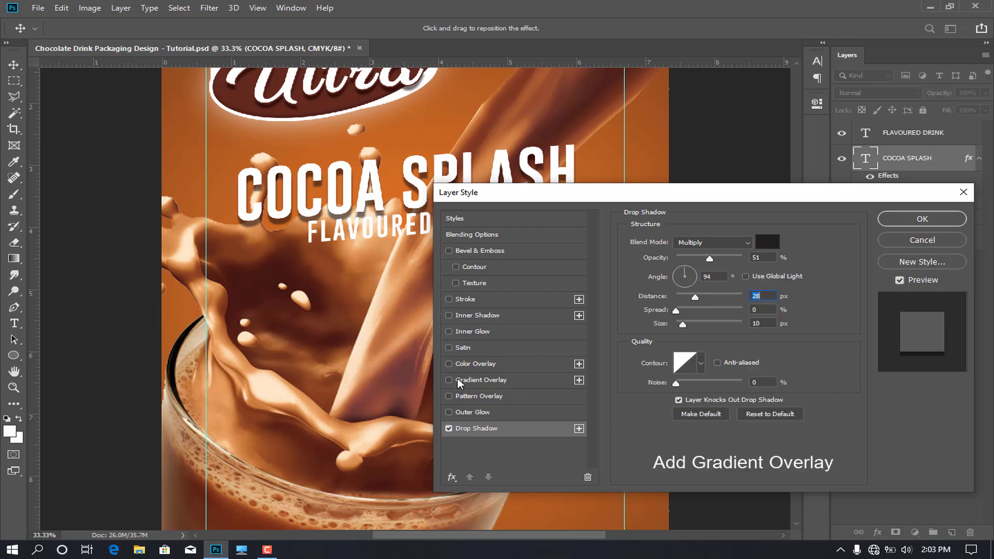
Add a pink preset gradient overlay, reversed, radial style, scaled to 150%
click(458, 379)
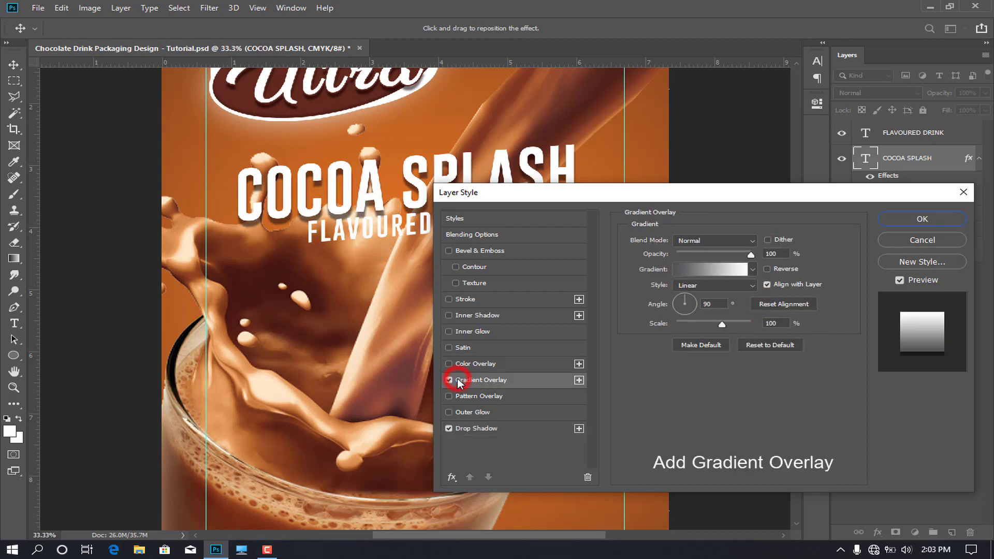
click(715, 271)
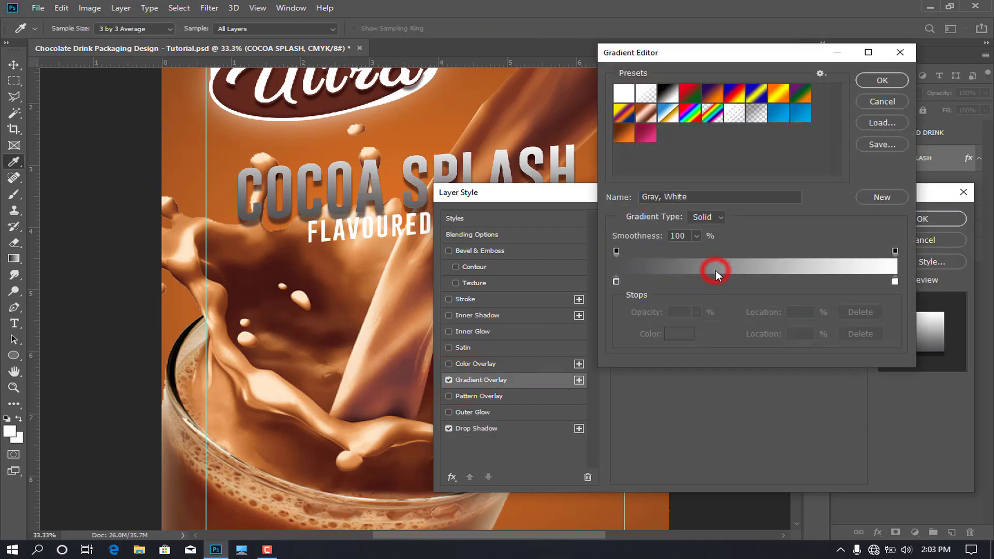
click(648, 136)
click(869, 80)
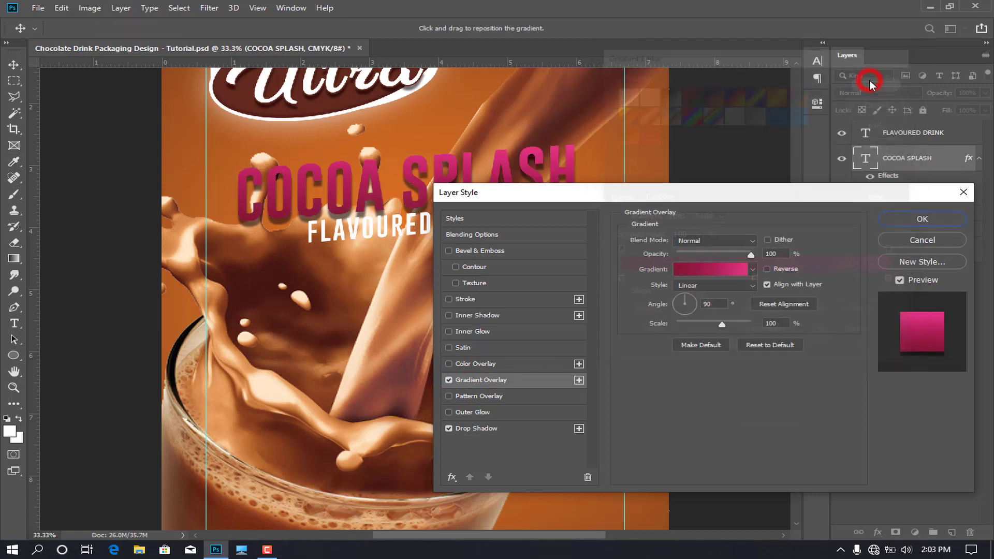
click(768, 271)
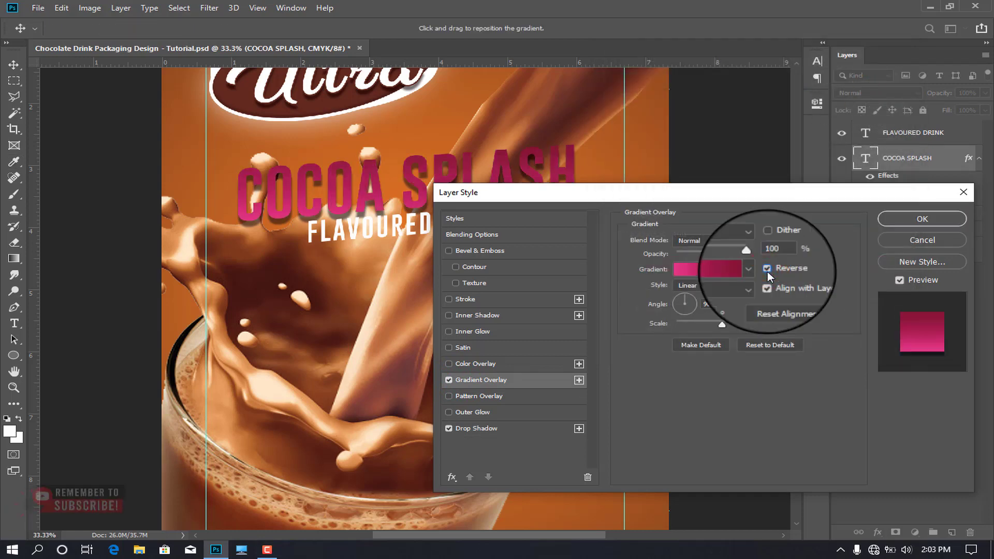
click(726, 285)
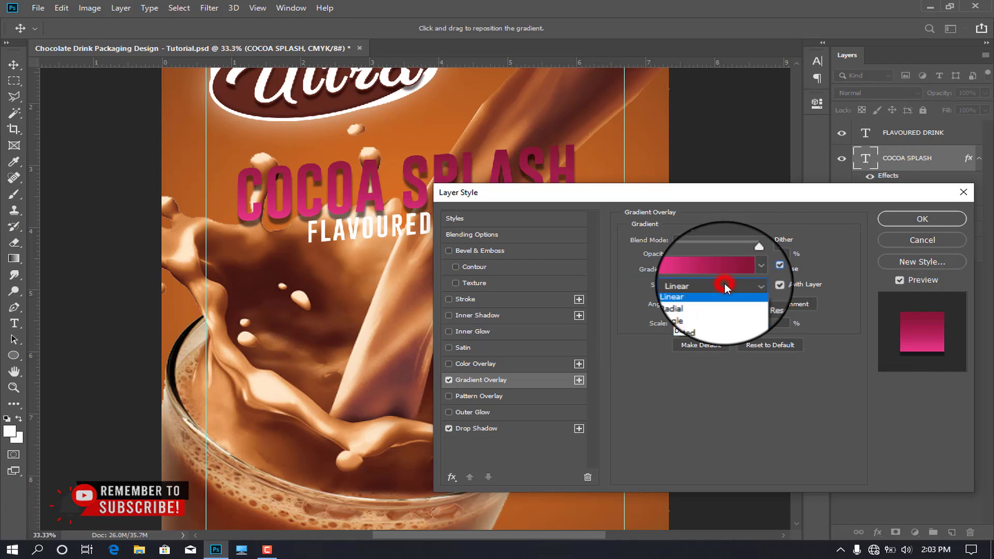
click(706, 304)
drag(720, 324, 756, 325)
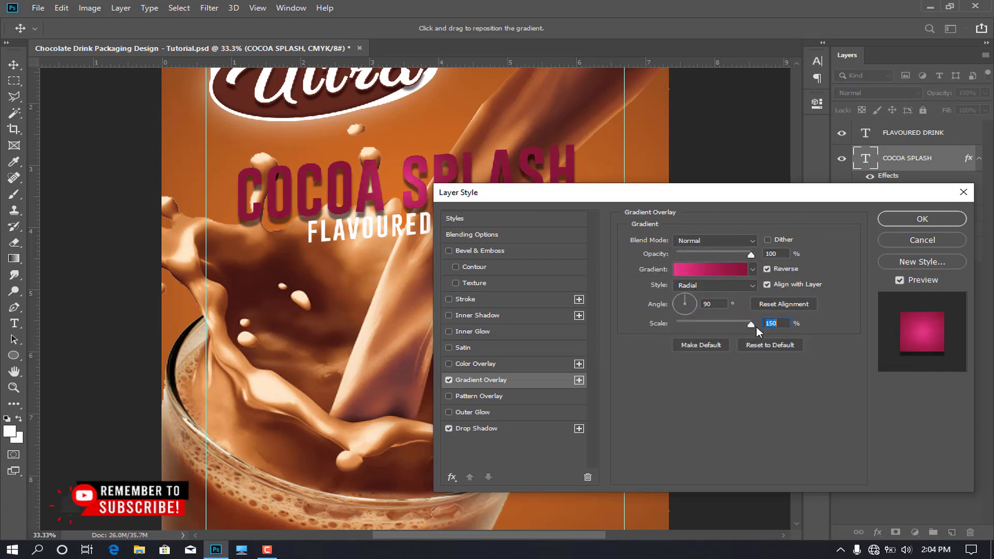
Add a white 18 px stroke to the title
click(463, 301)
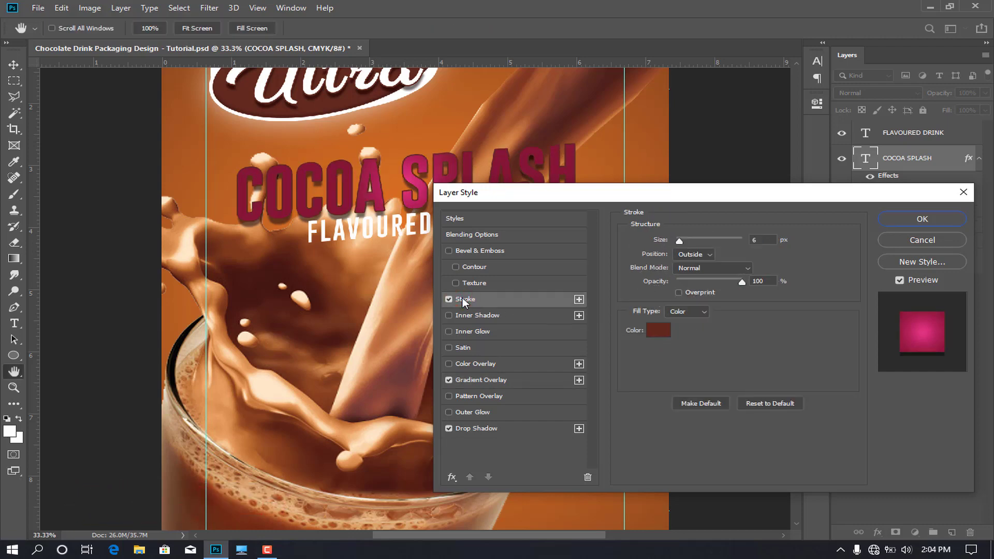
click(658, 330)
click(557, 92)
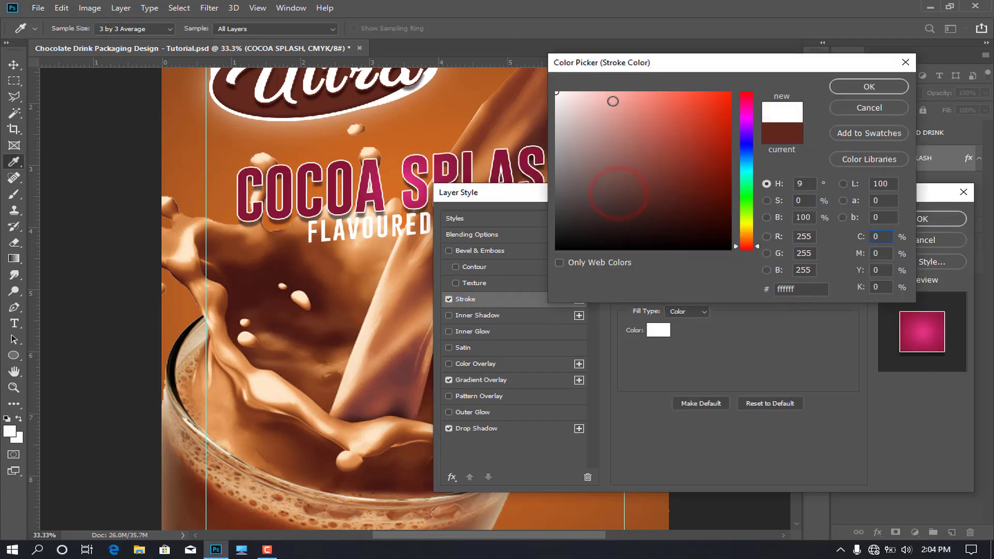
click(852, 87)
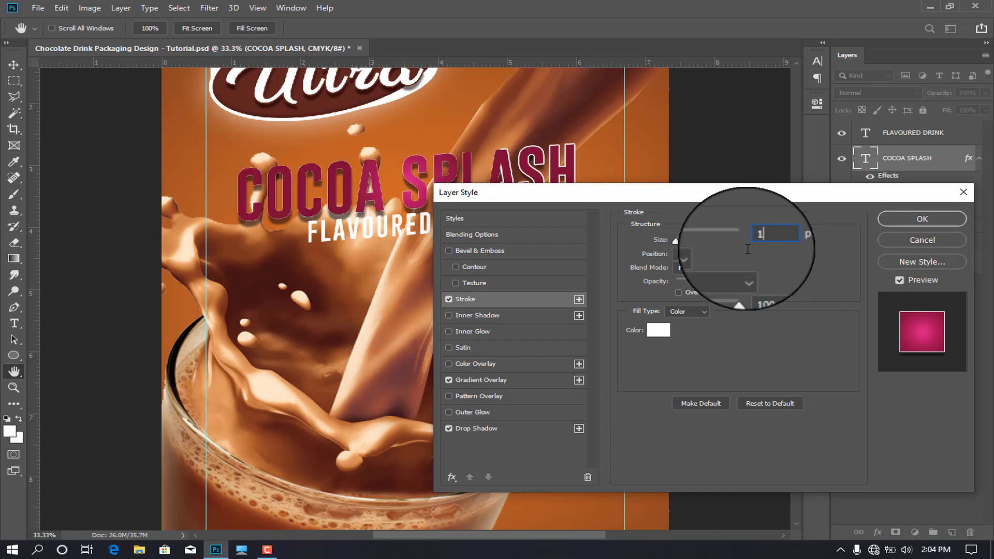
text(18)
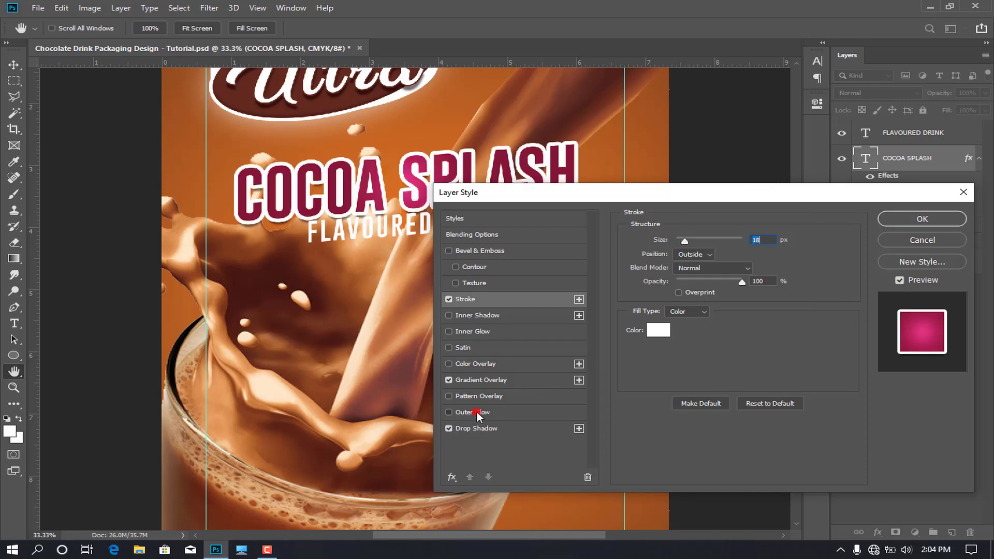
Enable a soft outer glow and adjust its spread, size and jitter
click(477, 412)
click(757, 254)
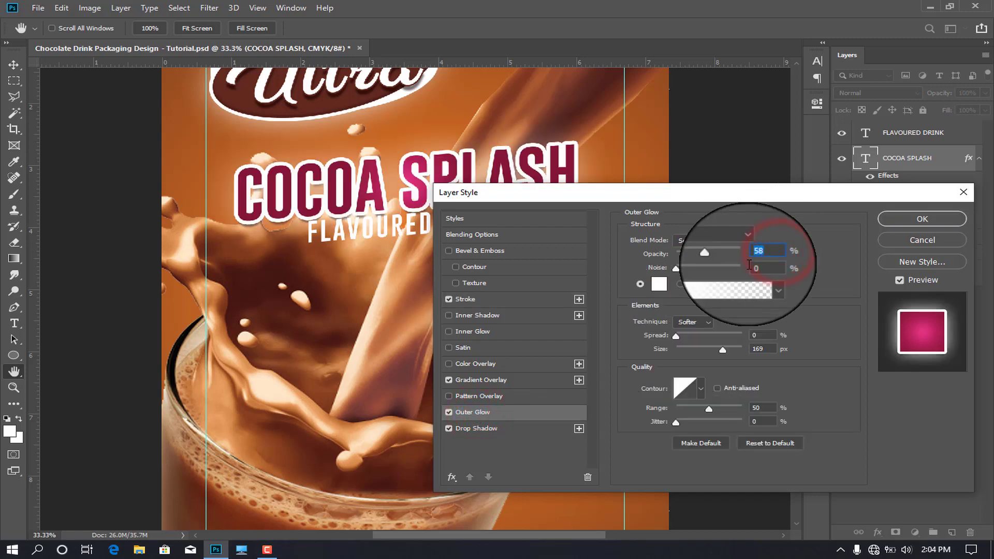
click(761, 335)
click(762, 349)
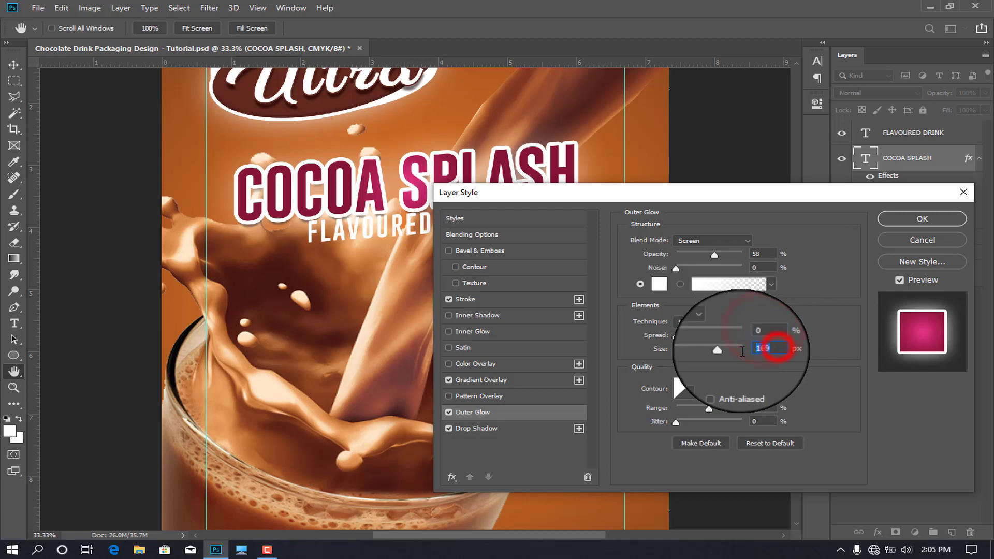
click(762, 408)
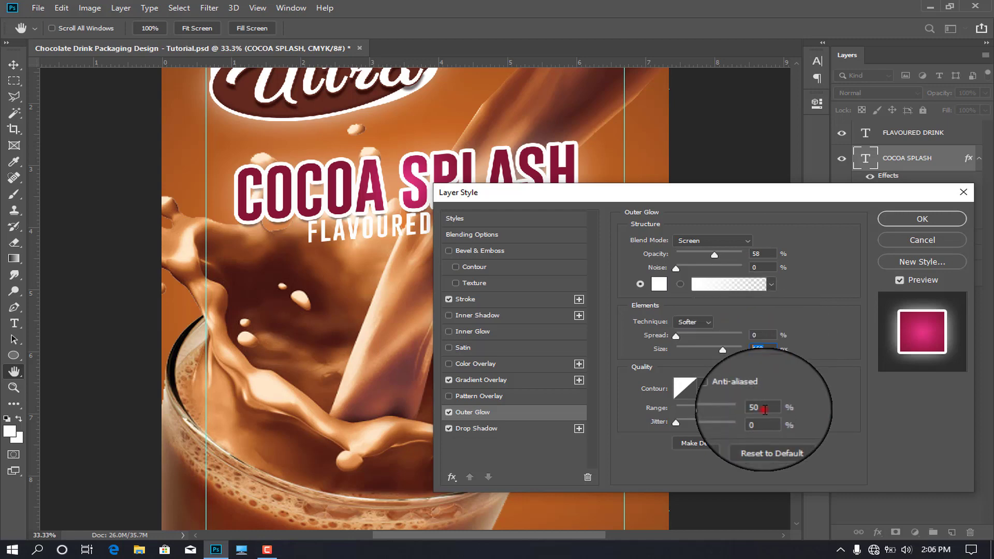
Add Bevel & Emboss with size 10, angle 20 and Shallow Slope - Valley gloss contour
click(468, 251)
click(763, 267)
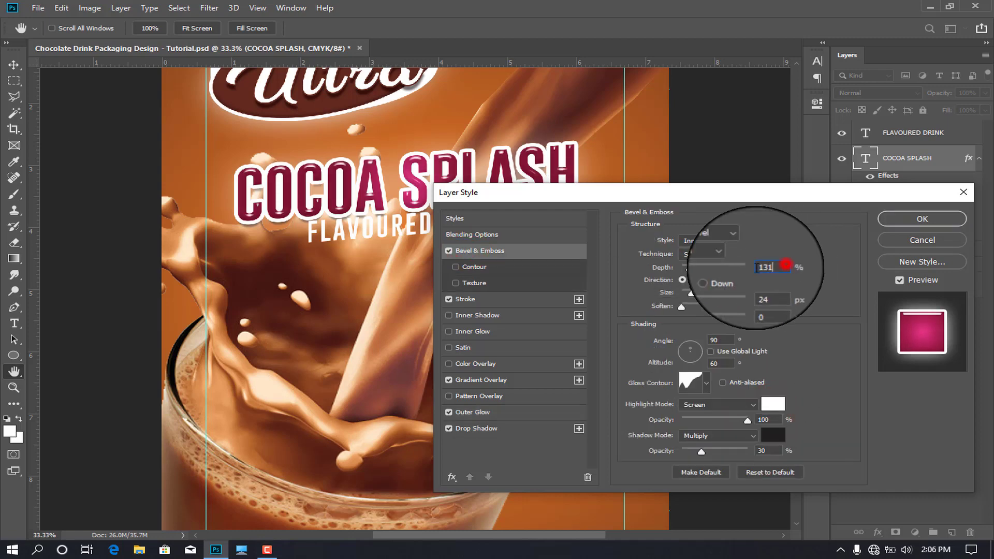
click(766, 292)
text(10)
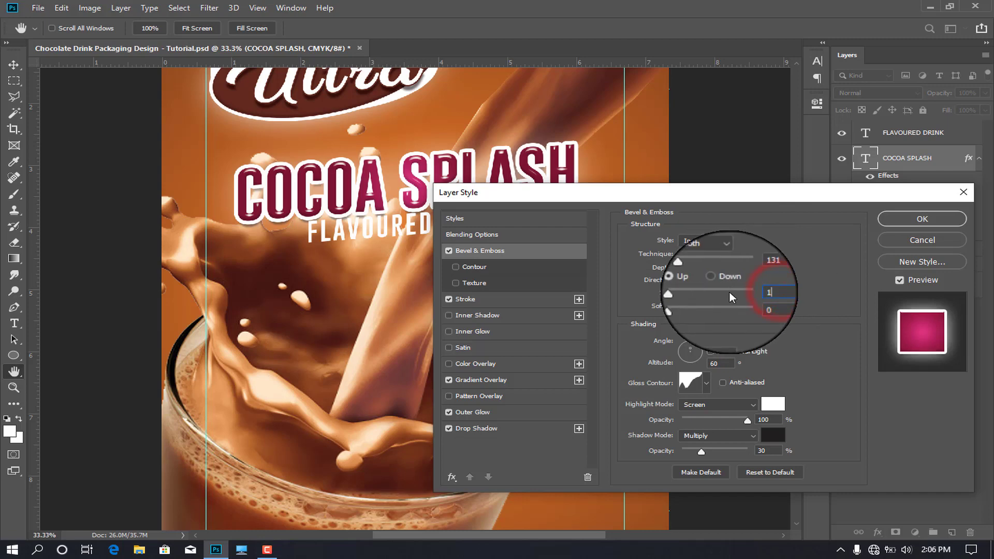
click(713, 339)
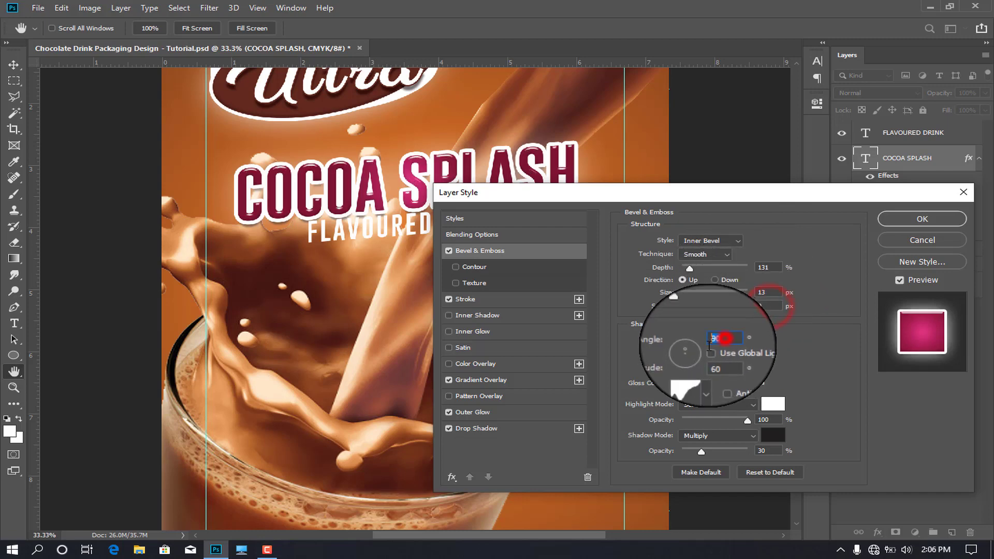
text(20)
click(725, 362)
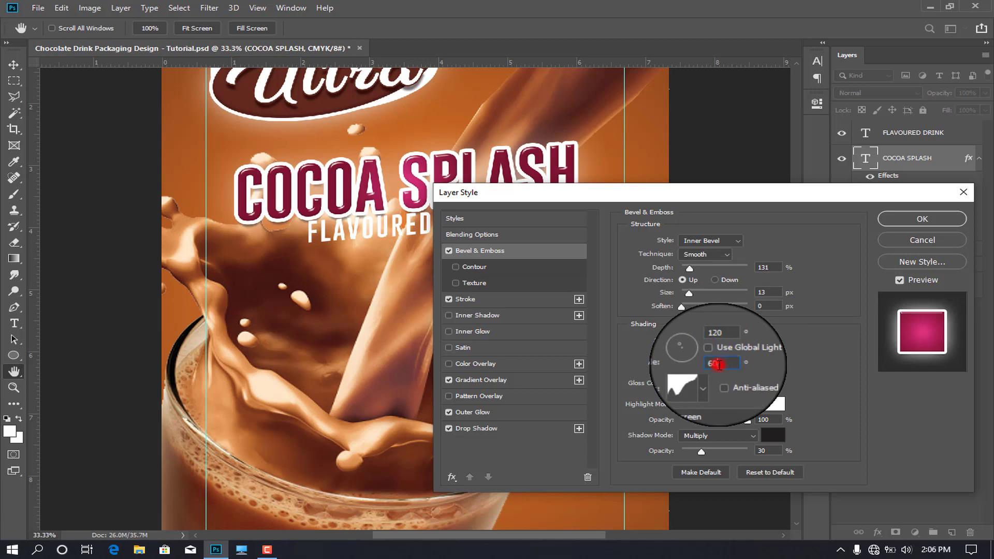
click(690, 383)
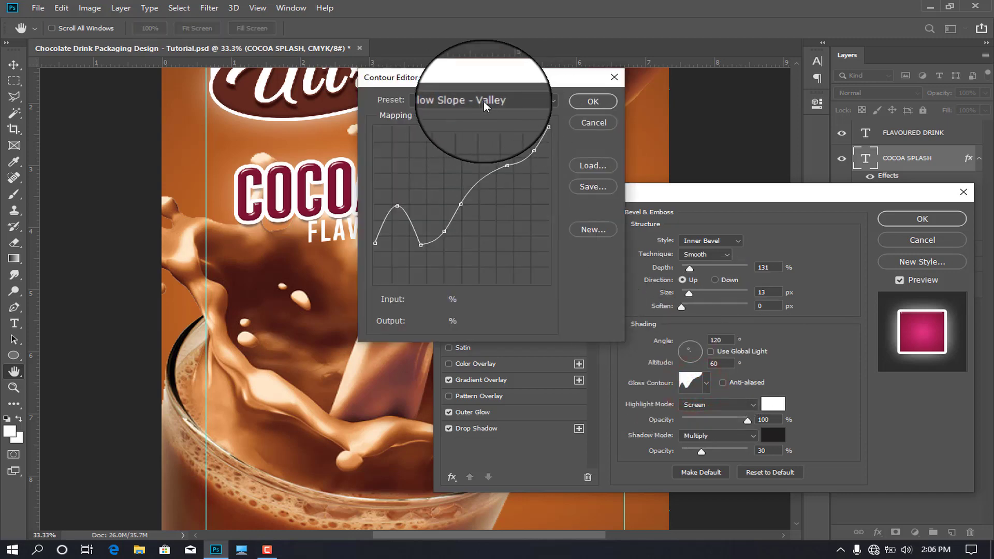
click(577, 103)
click(767, 419)
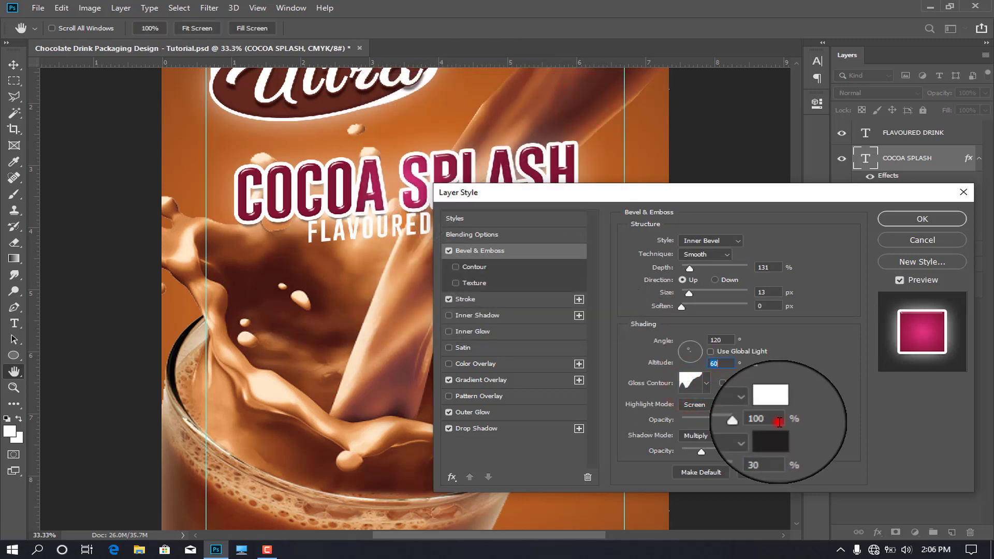
click(766, 451)
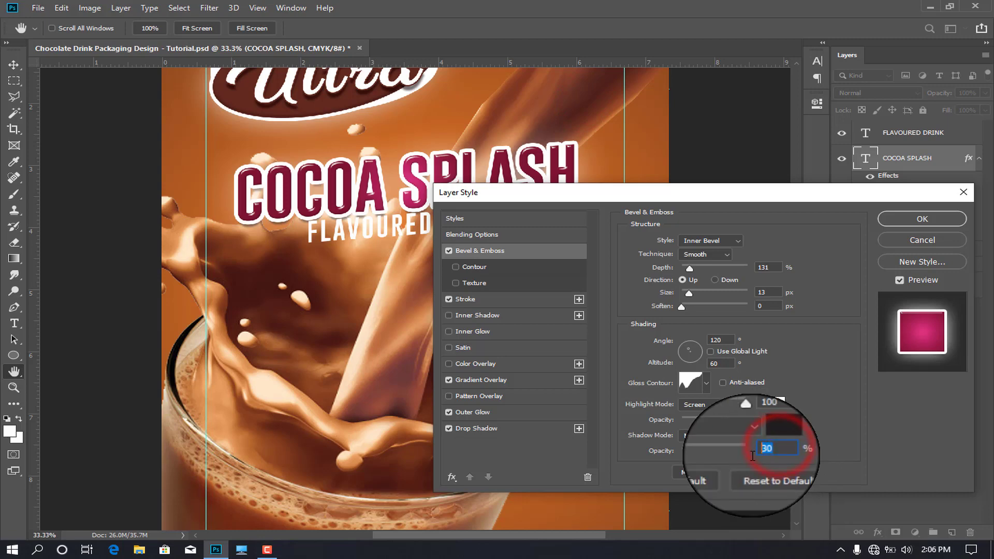
text(40)
Give the bevel a Shallow Slope - Valley contour and apply all title effects
click(484, 267)
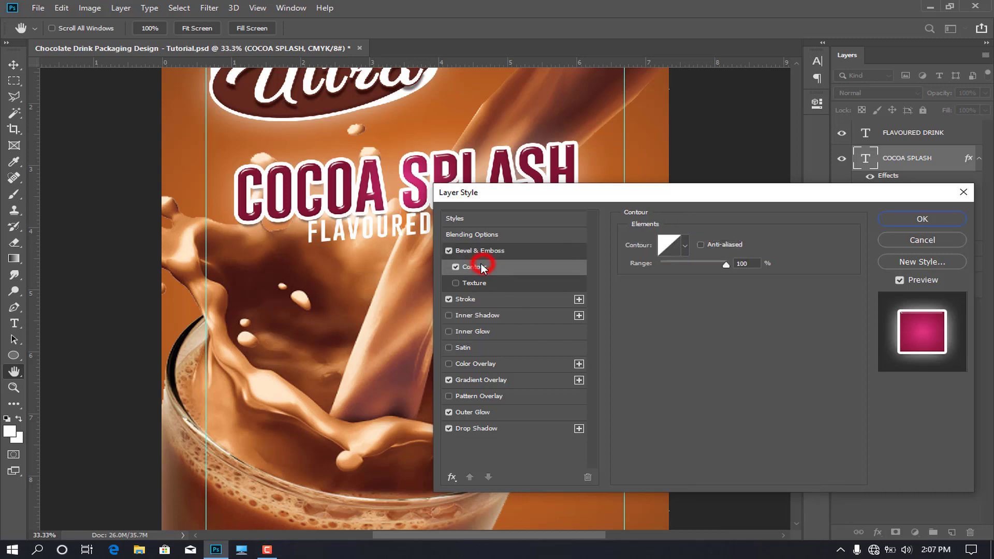
click(676, 248)
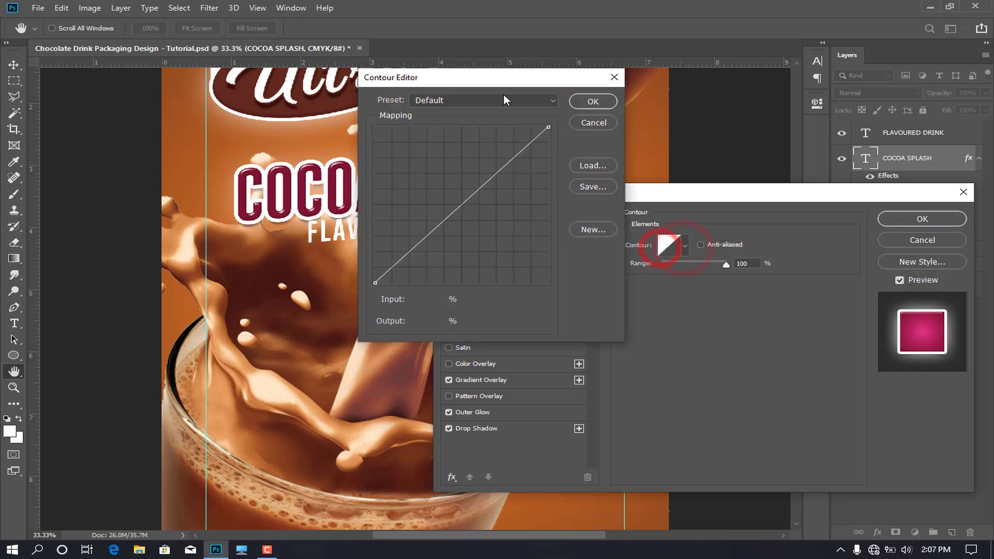
click(502, 98)
click(498, 454)
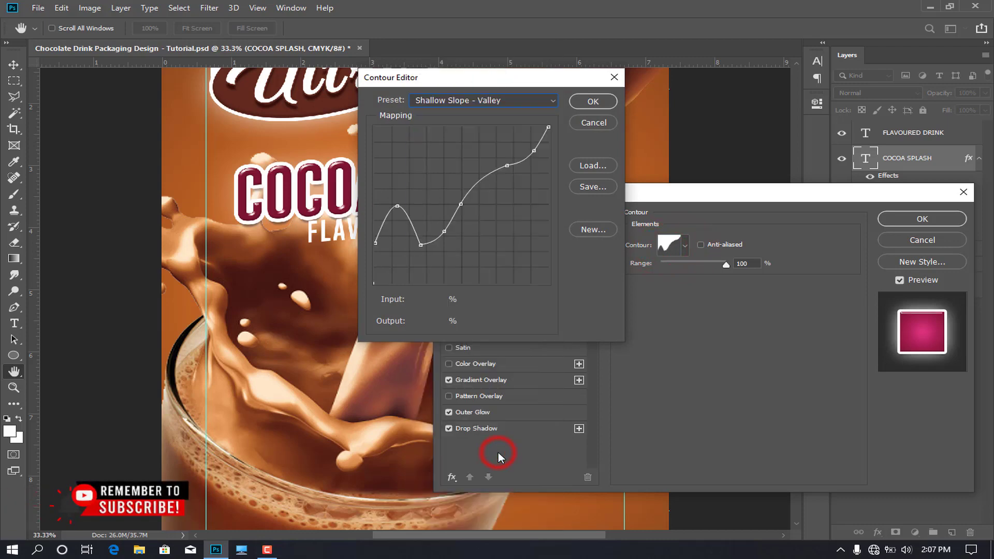
click(596, 101)
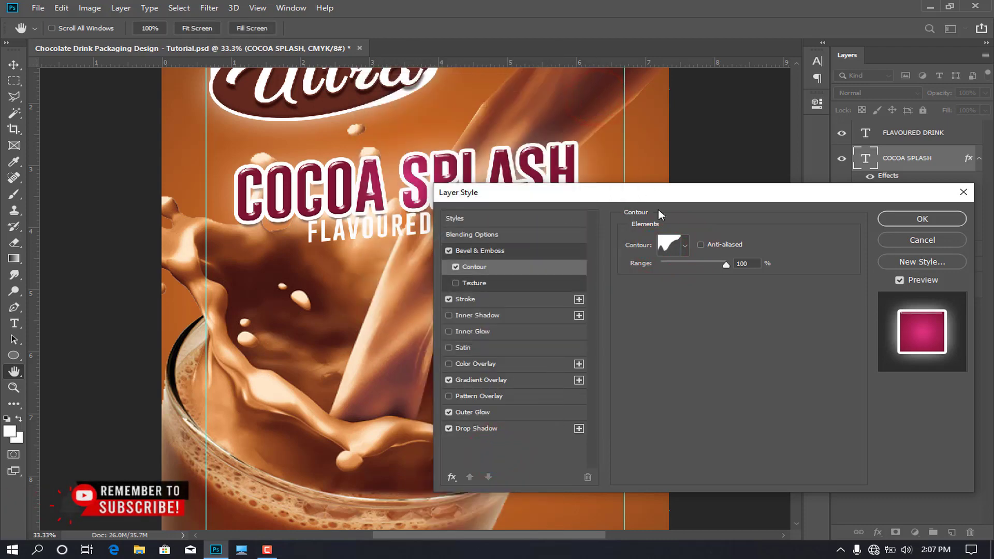
click(892, 214)
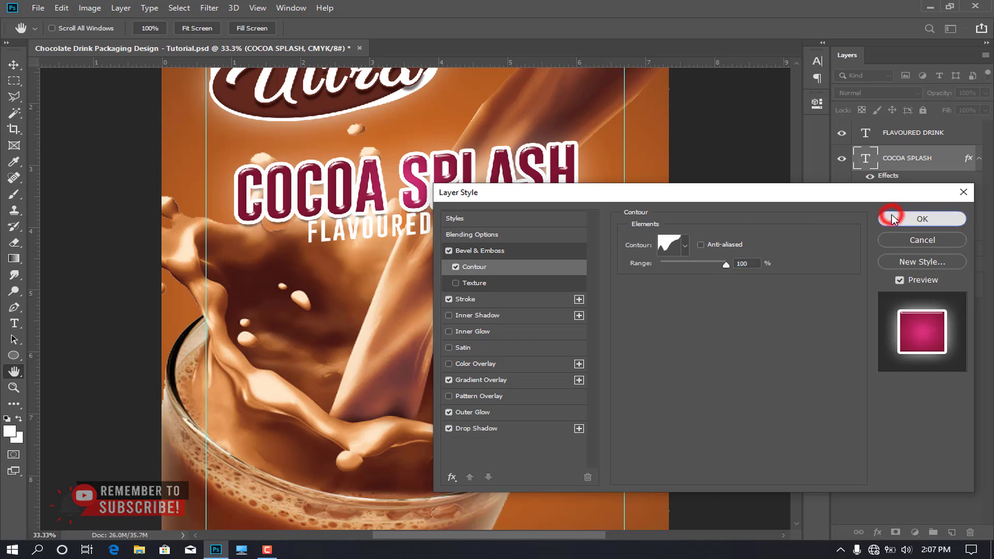
Give FLAVOURED DRINK a drop shadow at 32% opacity and 12 px distance
click(960, 134)
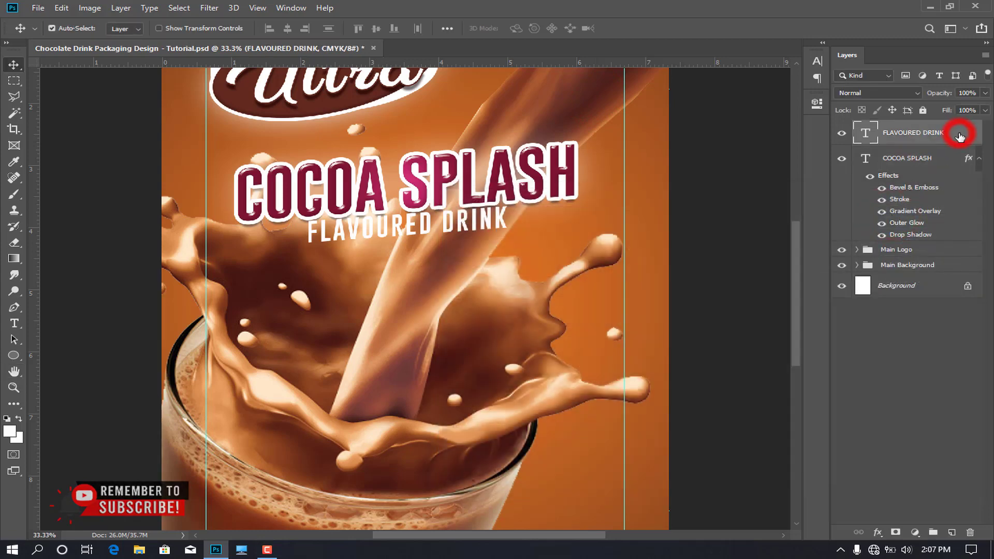
double_click(960, 136)
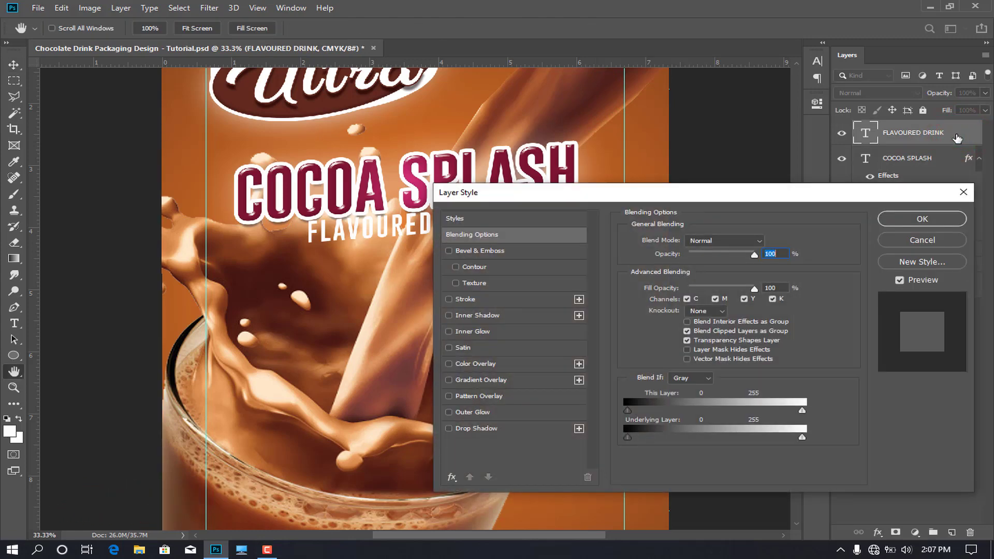
click(488, 430)
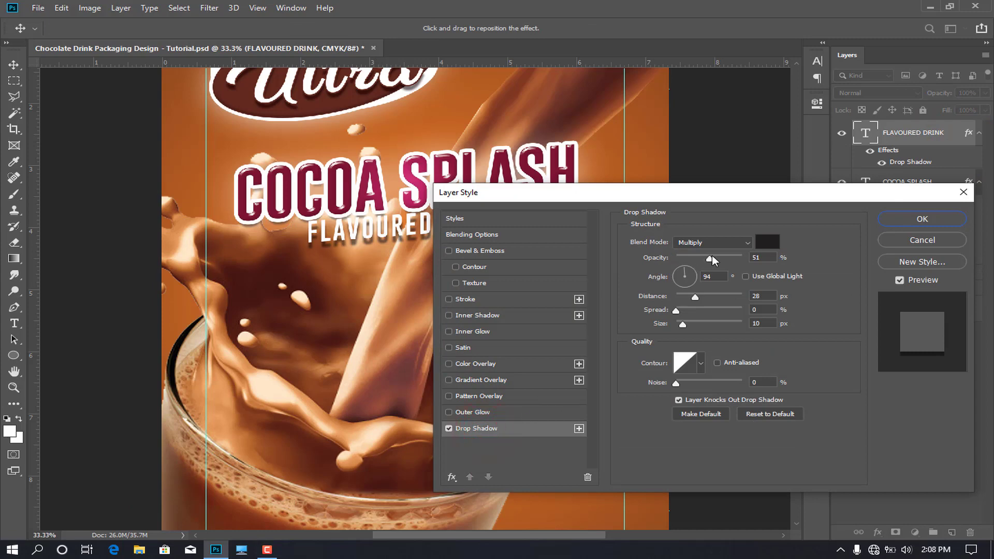
drag(713, 260, 699, 261)
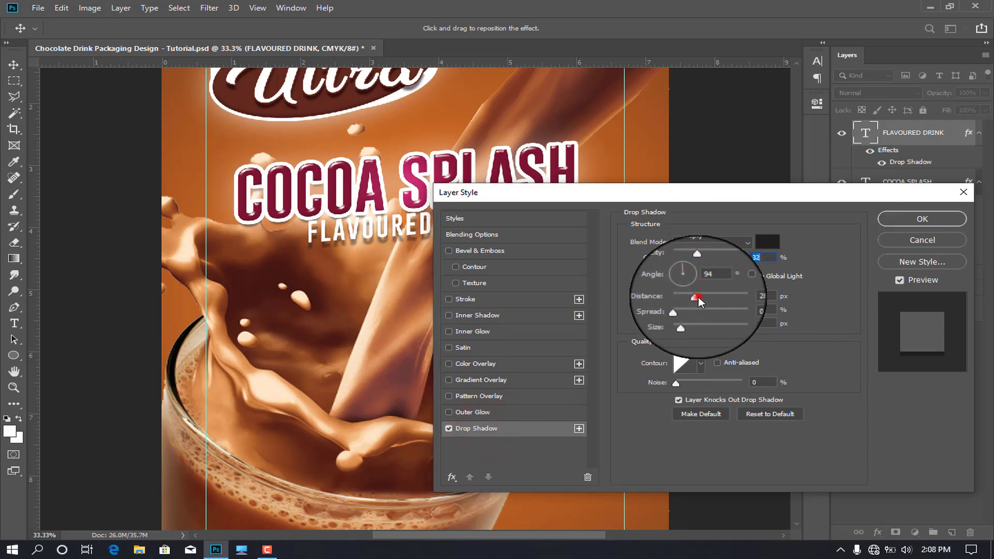
drag(695, 299, 686, 310)
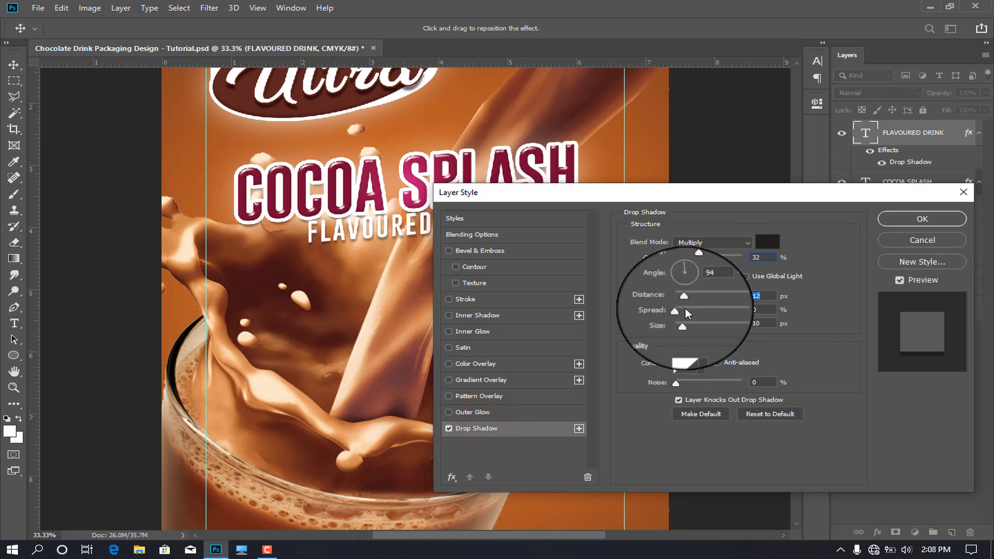
click(906, 218)
Add a '3IN1' text line over the left splash
key(ctrl+0)
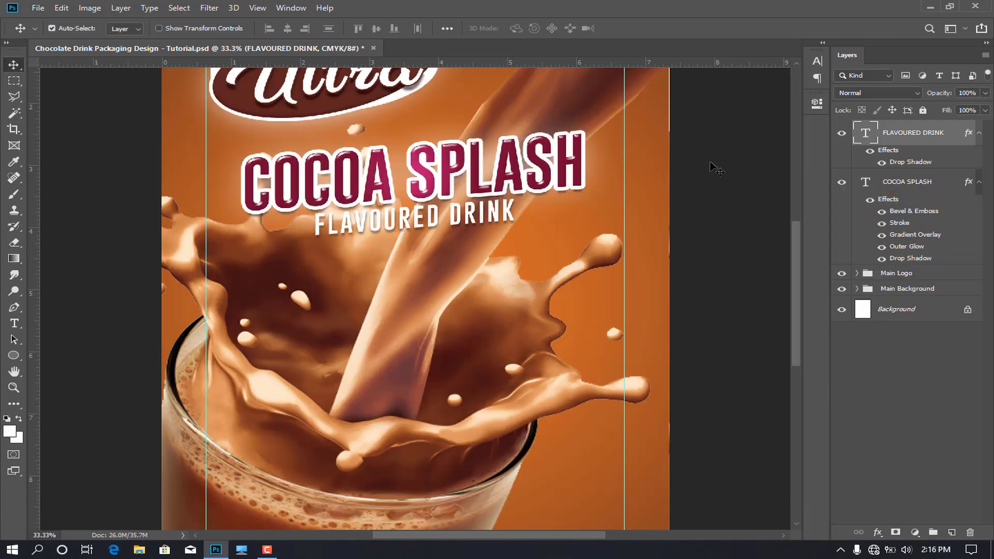
click(15, 325)
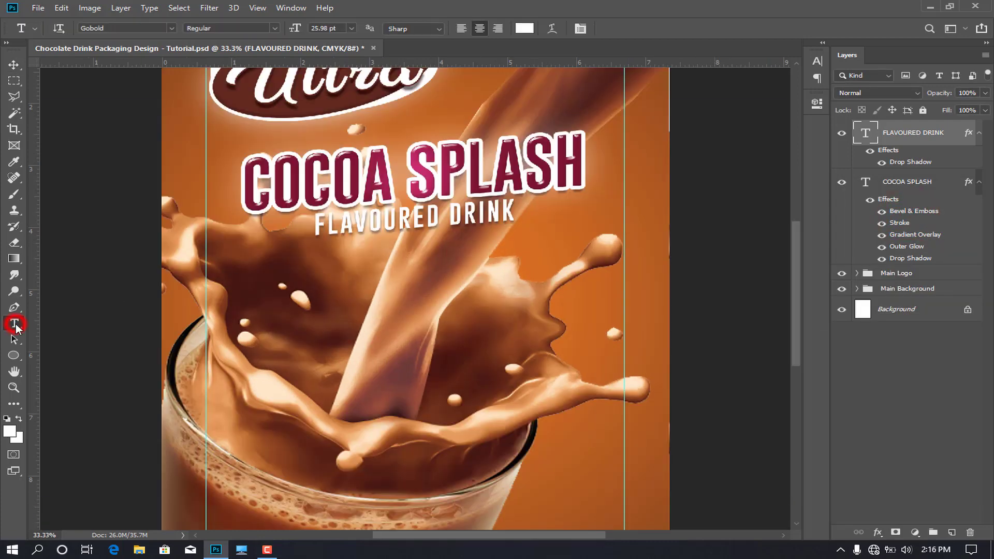
click(298, 333)
text(3IN1)
Set the 3in1 text to the Streetwear font and move it beside FLAVOURED DRINK
double_click(337, 318)
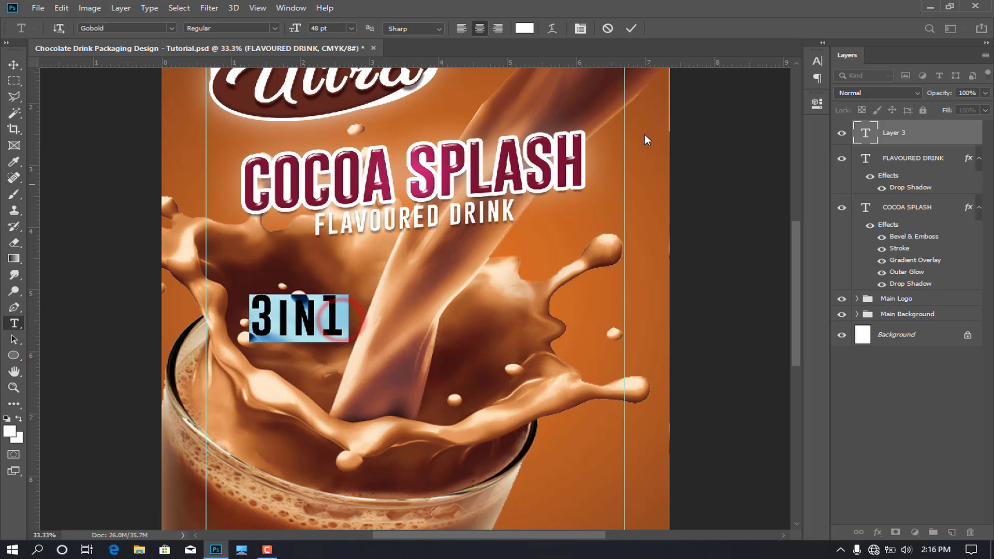
click(817, 61)
click(707, 78)
text(str)
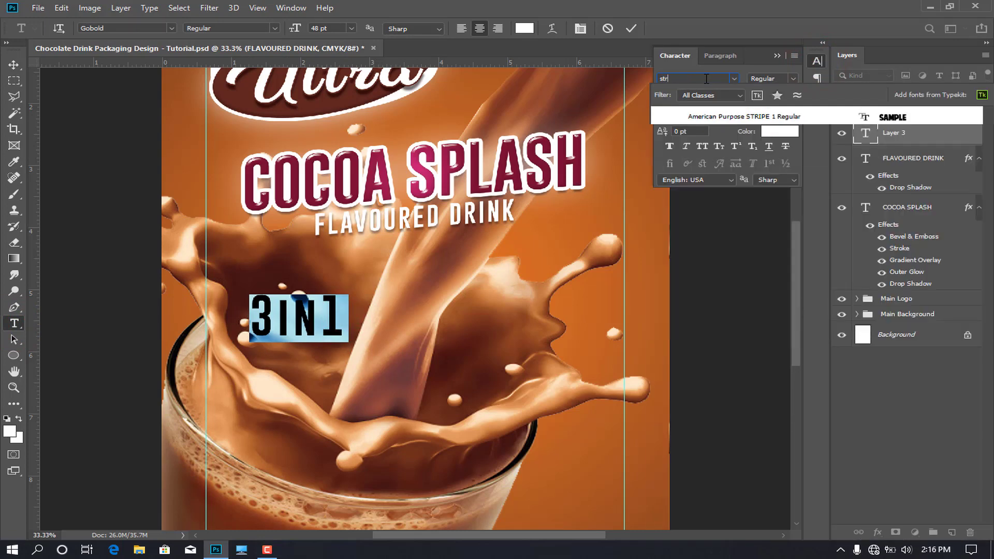
text(Streetwear)
click(710, 117)
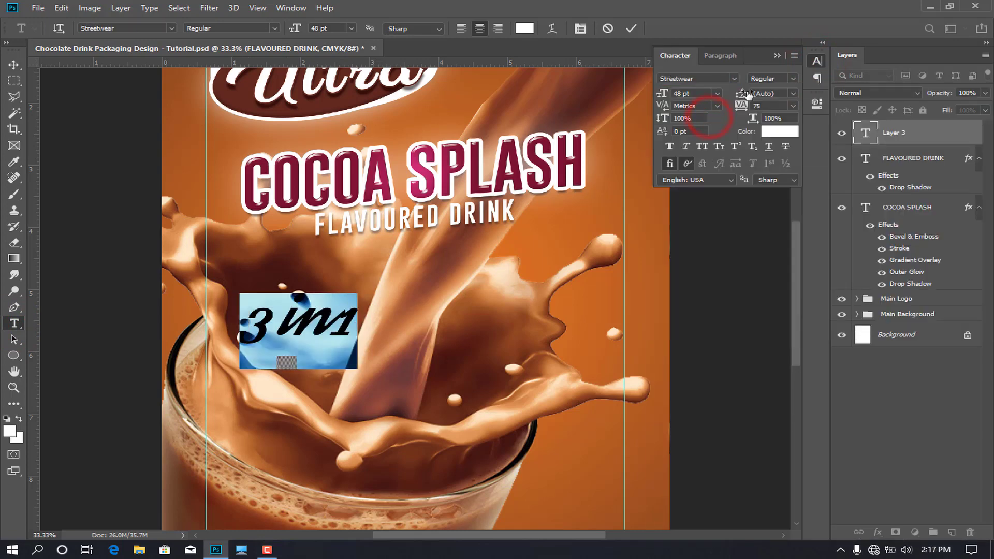
click(777, 56)
click(13, 64)
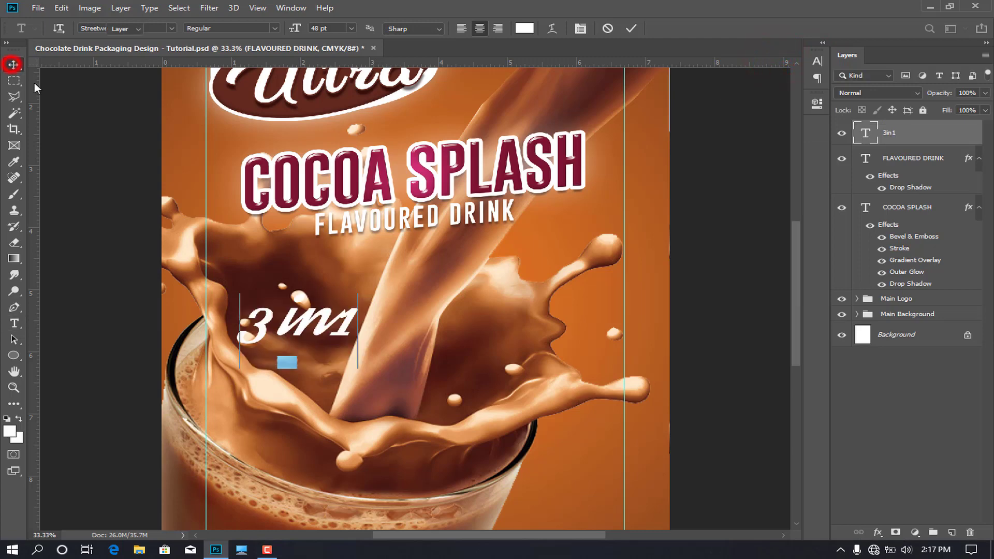
drag(304, 324, 539, 252)
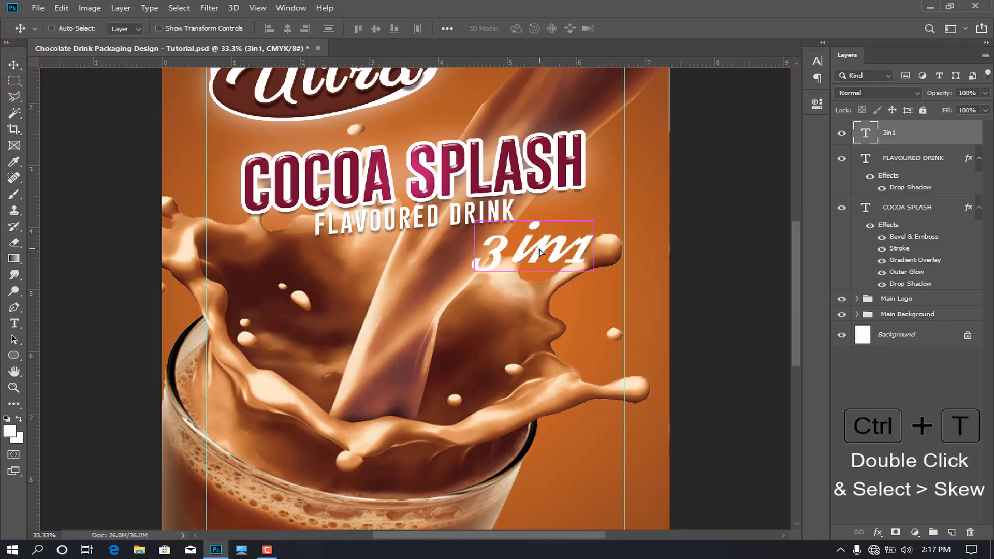
Enlarge the 3in1 text and skew it by pulling its left side down
key(ctrl+t)
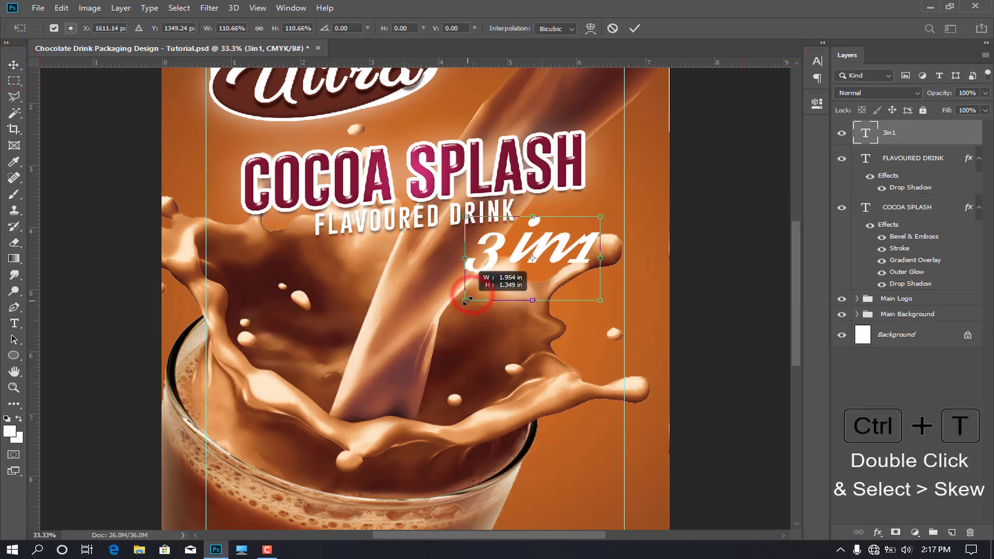
drag(471, 295, 462, 302)
right_click(487, 281)
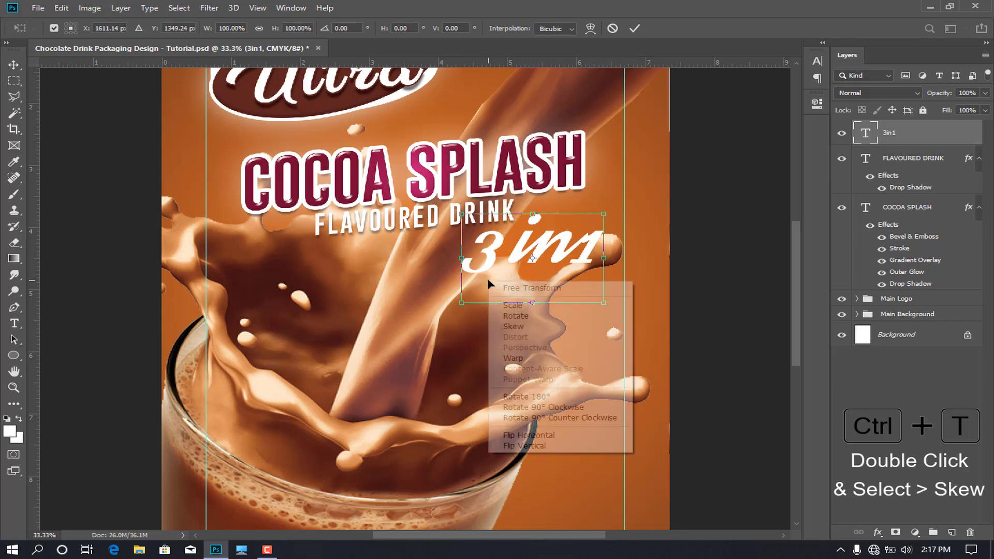
click(502, 326)
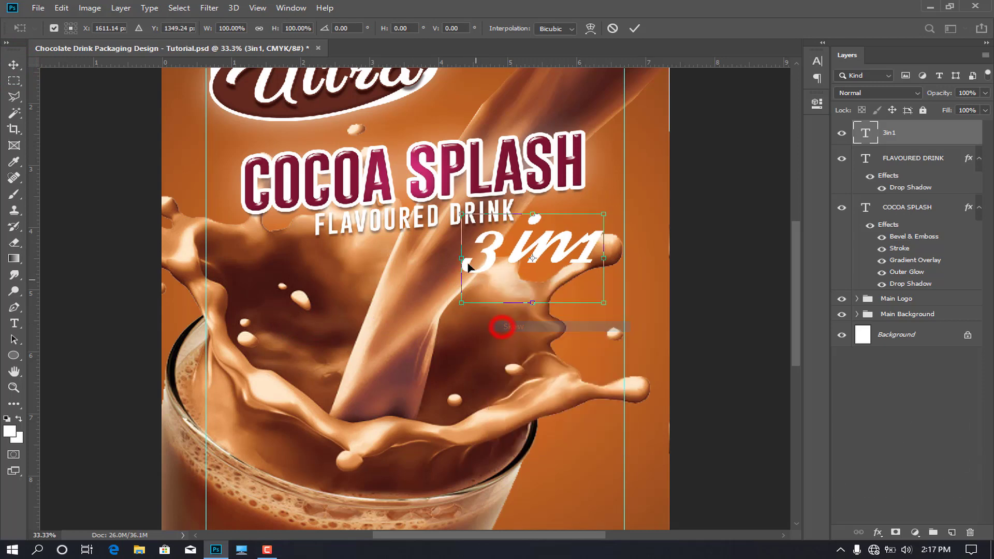
drag(464, 261, 467, 276)
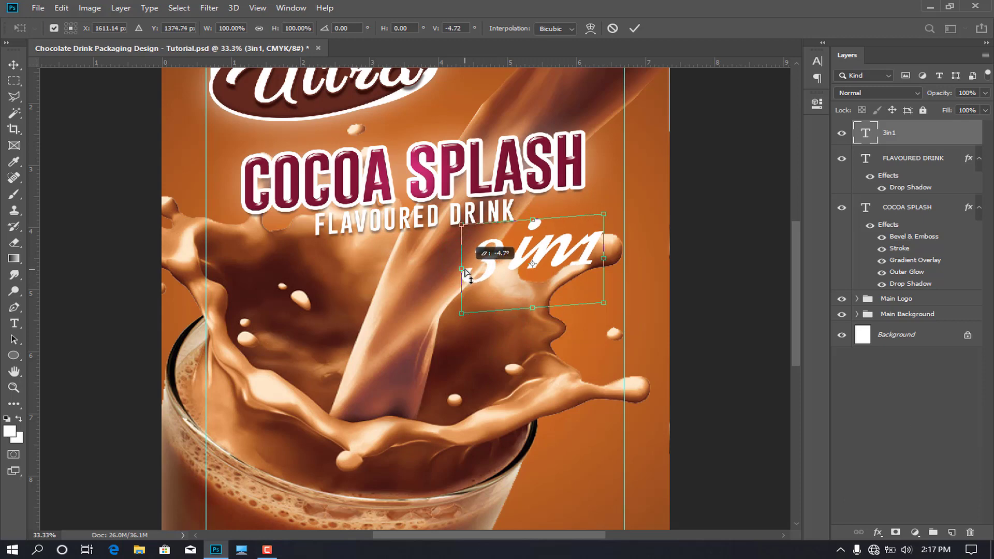
key(Return)
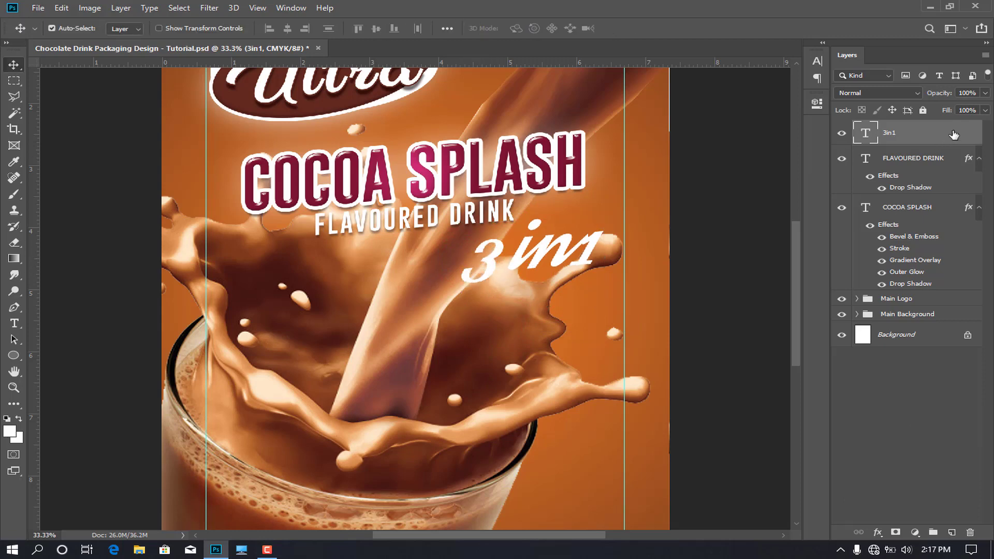
Give the 3in1 text a 14 px #bb2563 pink stroke
double_click(953, 135)
click(403, 416)
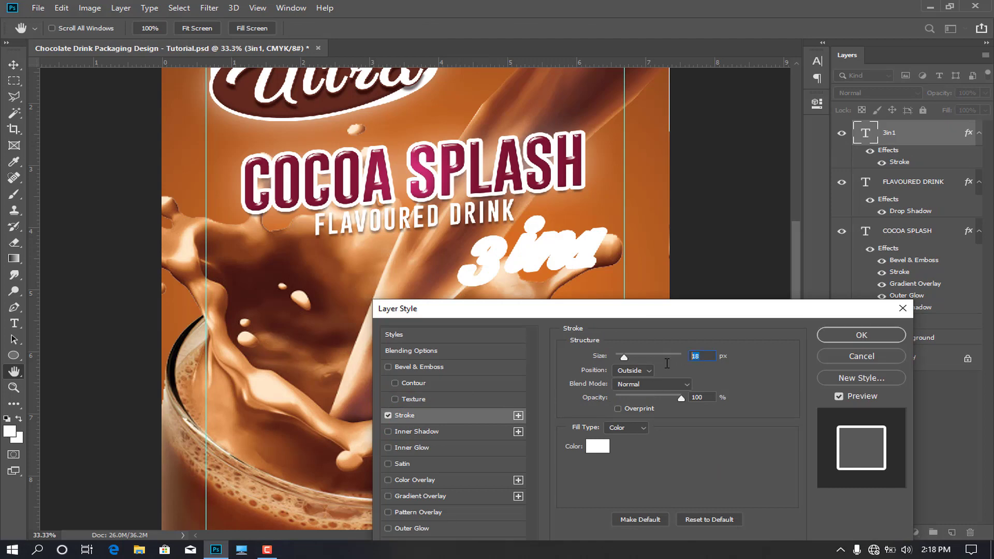
text(14)
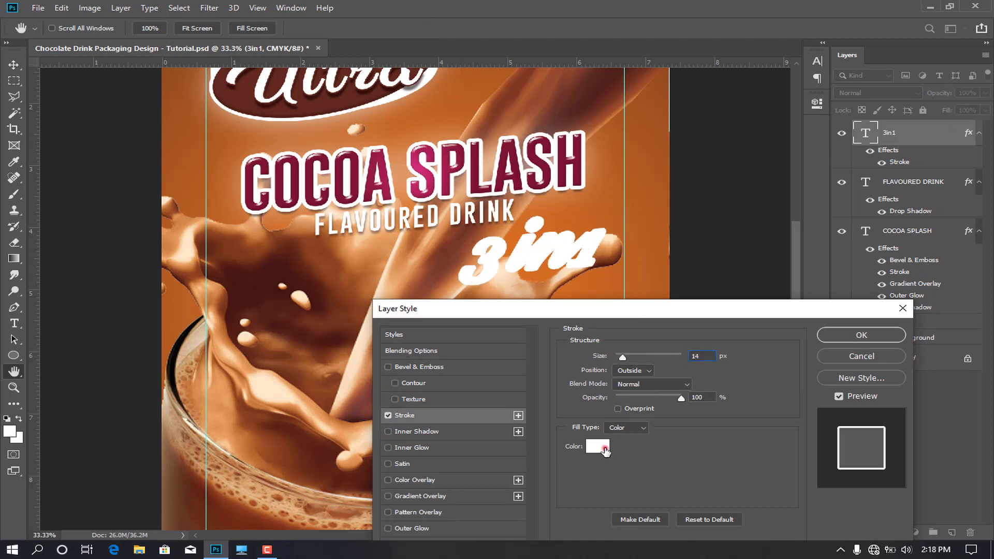
click(605, 449)
text(bb25)
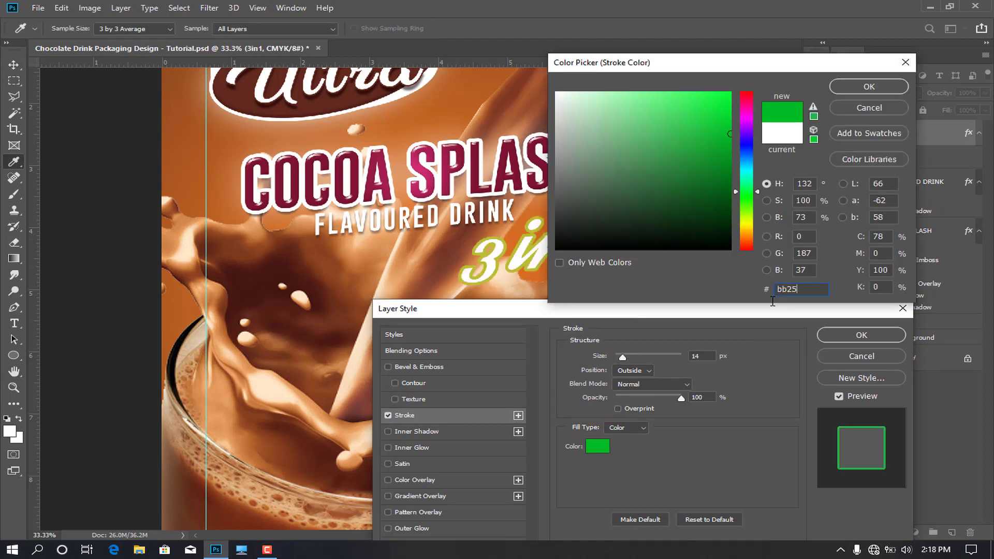
text(63)
click(869, 86)
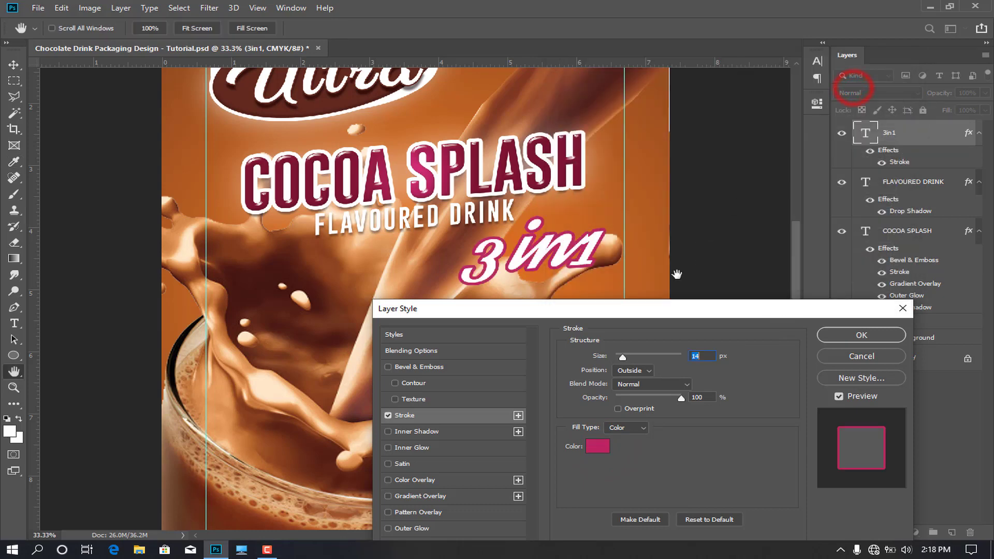
Add a drop shadow with greater distance and lower opacity, then apply the styles
click(653, 342)
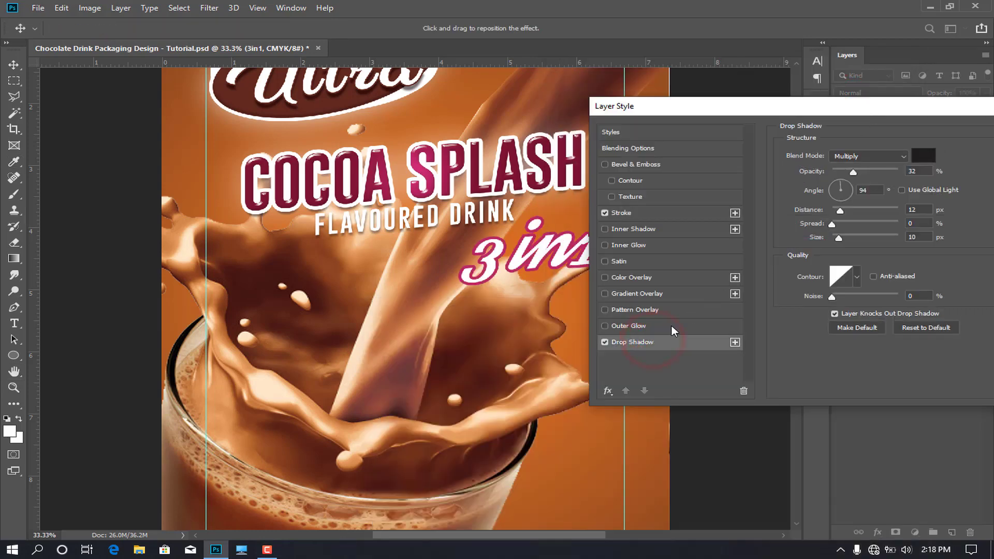
drag(841, 211, 848, 212)
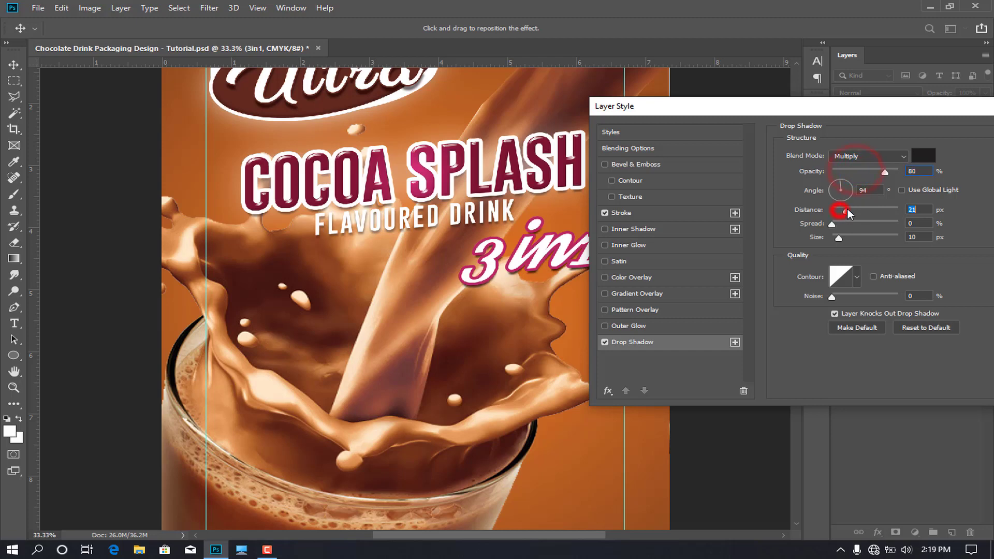
drag(886, 173, 874, 173)
drag(913, 112, 669, 143)
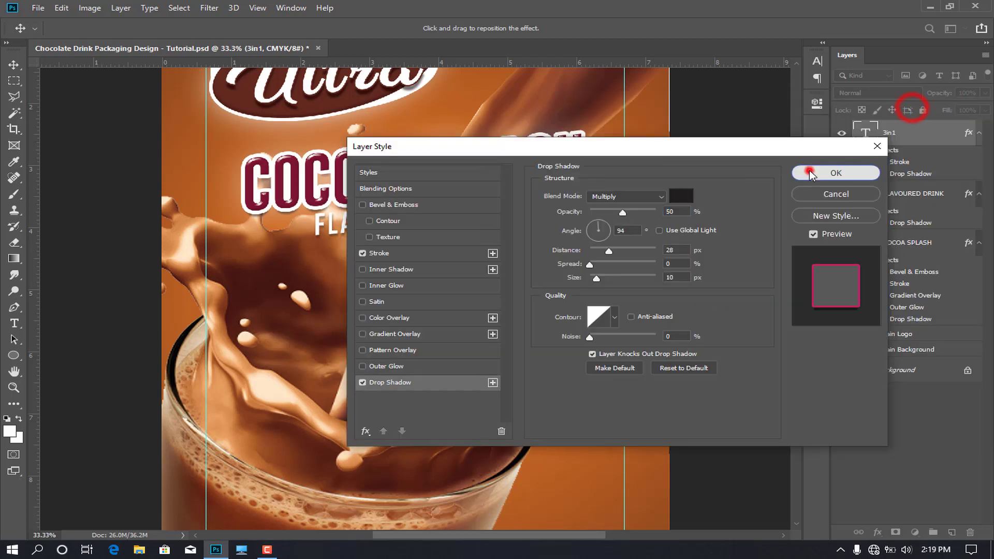
click(809, 170)
key(ctrl+minus)
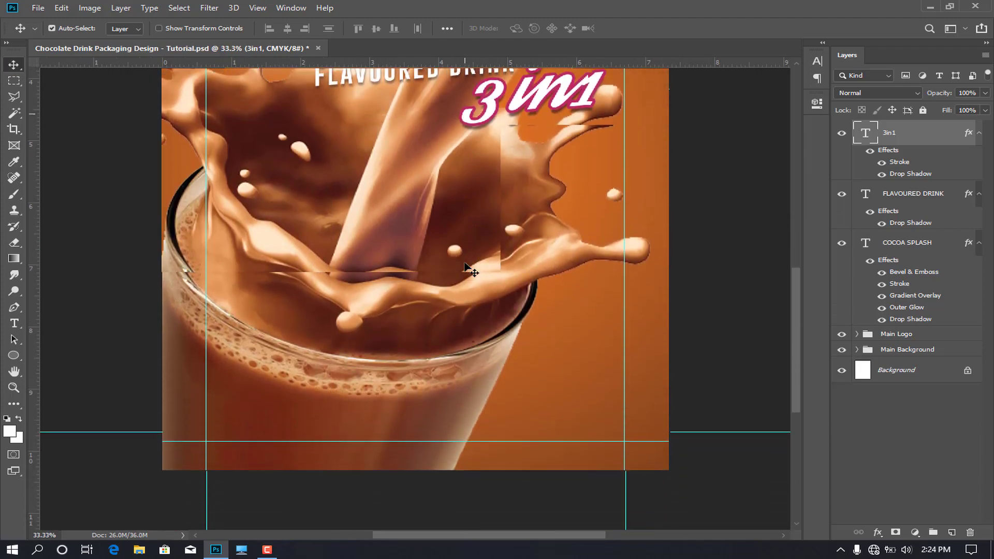
Prepare a new layer with the Type tool set to 30 pt
scroll(465, 267, down, 2)
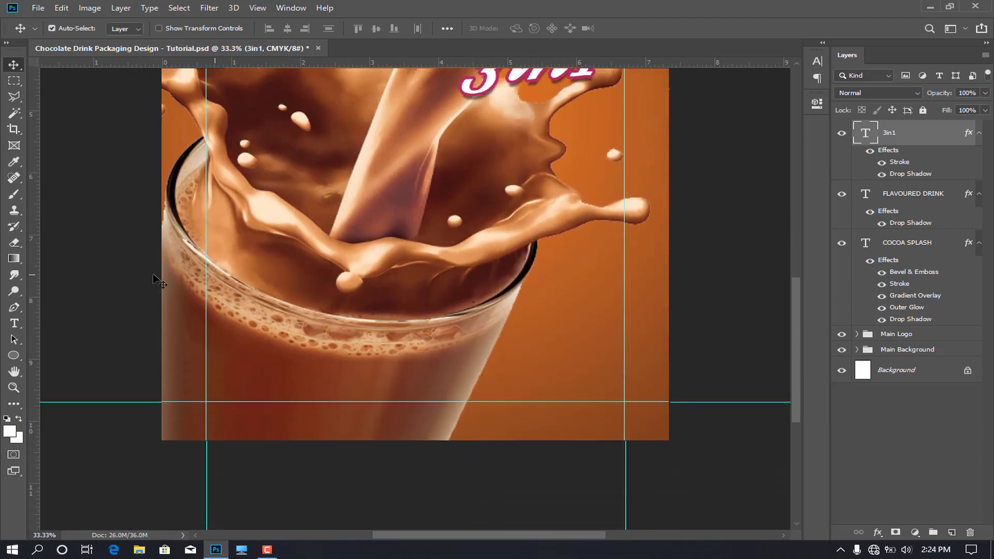
click(13, 323)
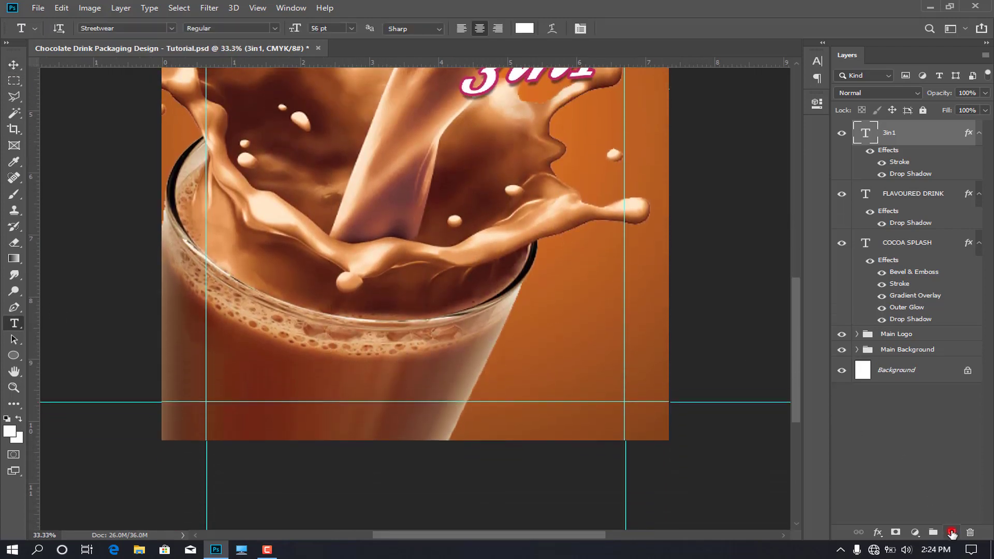
click(952, 532)
click(351, 28)
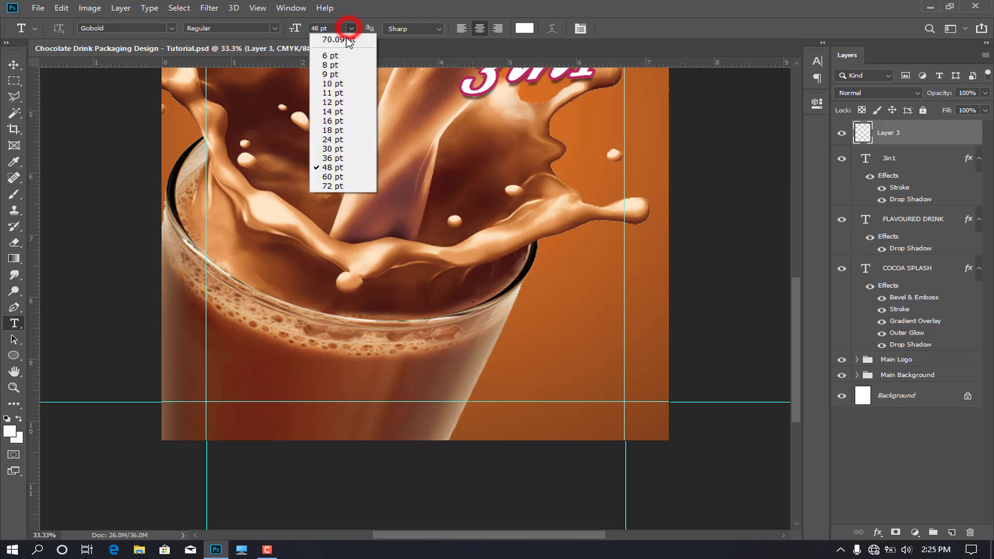
click(334, 148)
Type 'CONTAINS COCOA POWDER, MILK & SUGAR', halve its size, and place it near the glass bottom
click(292, 313)
text(CONTAINS COCOA)
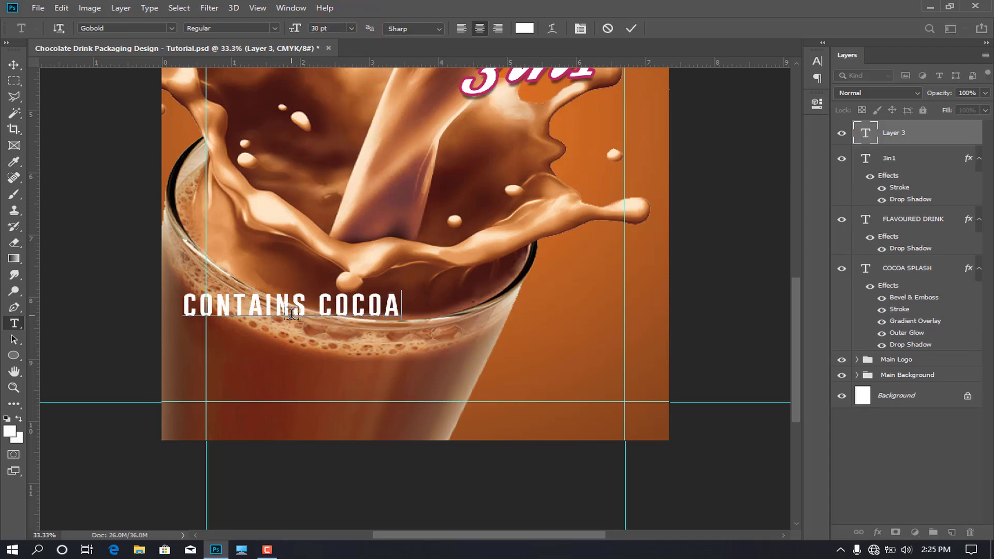
text( POWDER, MILK & SUGAR)
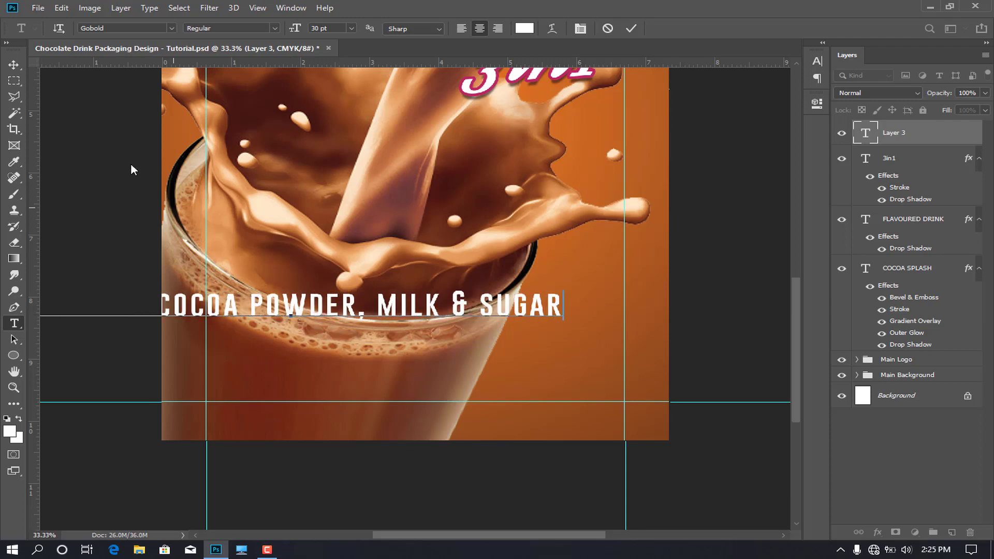
click(14, 64)
drag(384, 306, 355, 306)
drag(626, 290, 534, 311)
mouse_move(382, 302)
mouse_down()
mouse_move(392, 369)
mouse_move(358, 382)
mouse_up()
key(Return)
Duplicate the line in Alesand Bold and retype it as 'pour a sachet into a mug with hot water, stirusly & enjoy!'
key(ctrl+j)
double_click(358, 382)
click(817, 61)
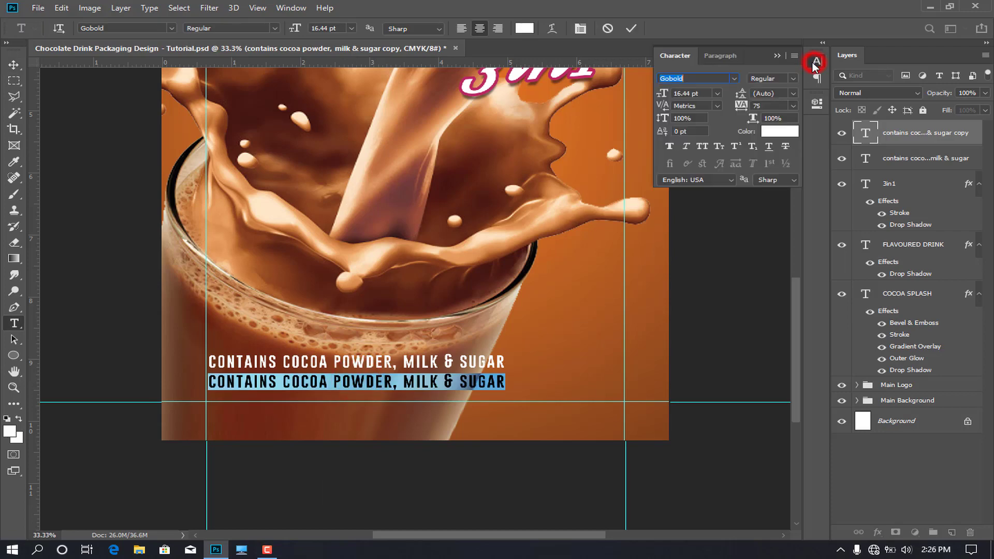
click(694, 78)
text(Alesand)
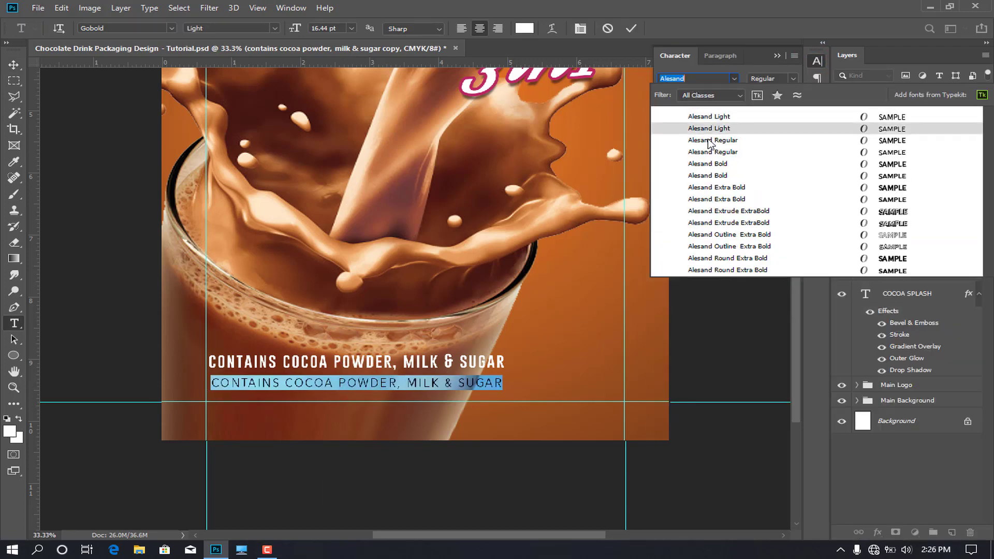
click(713, 140)
click(794, 78)
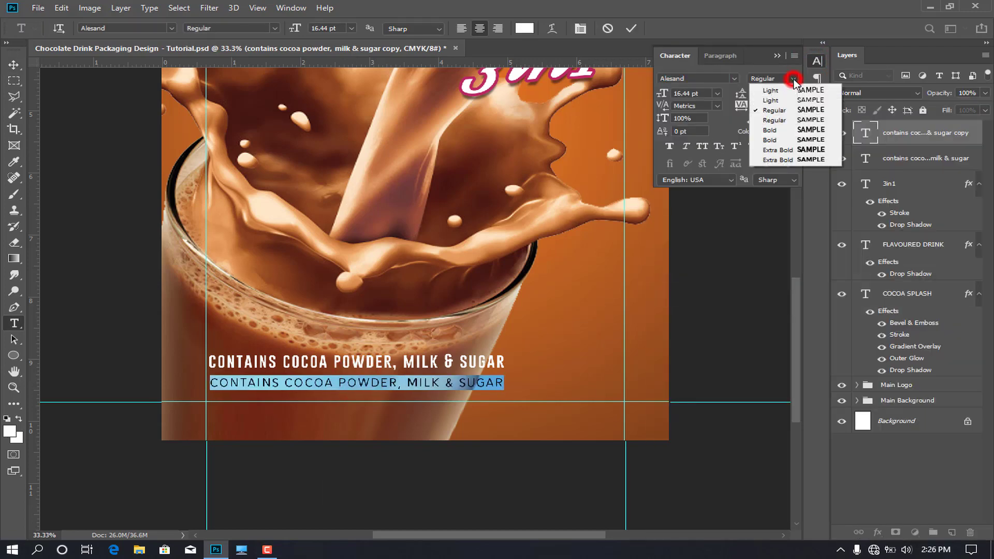
click(776, 130)
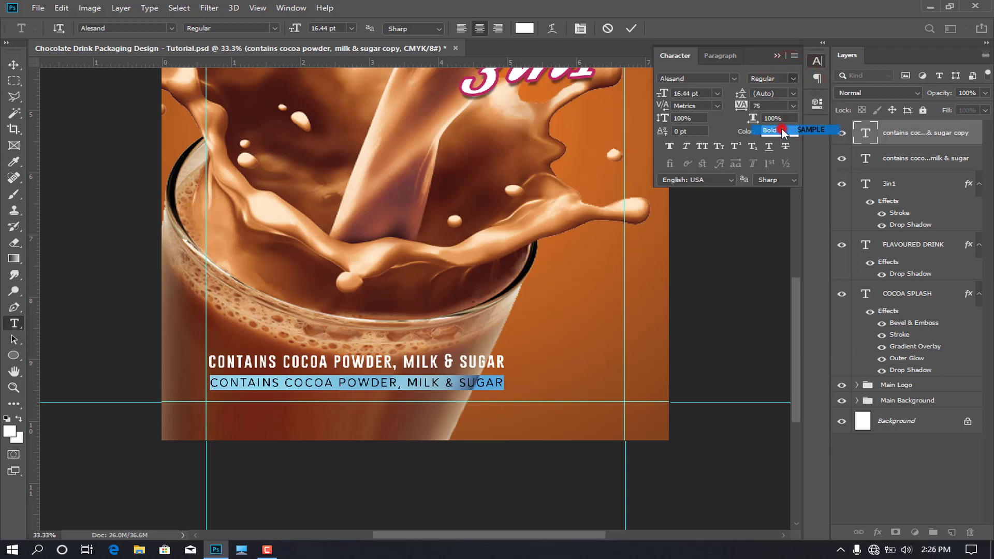
click(777, 55)
text(pour a sachet into a mug with hot wate)
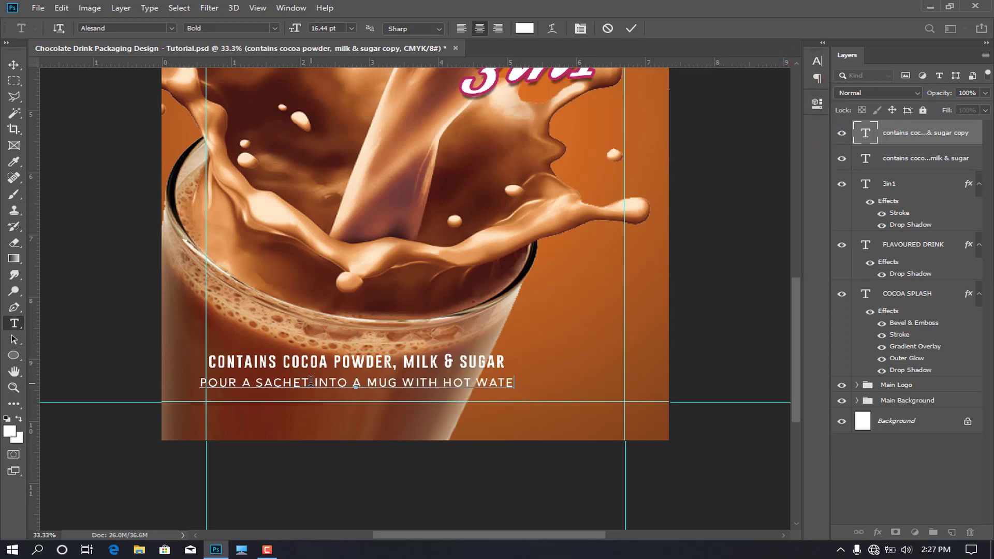
text(r, stirusly & enjoy!)
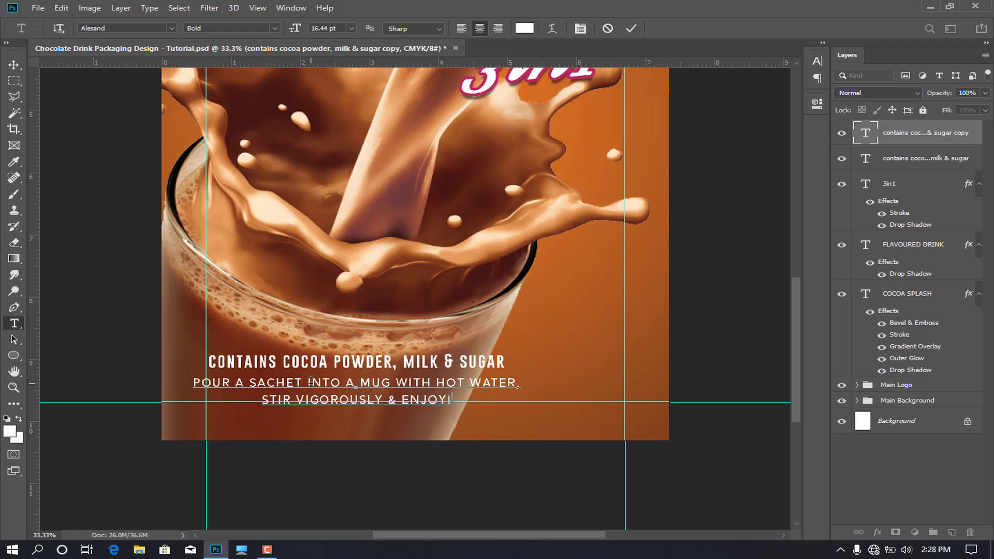
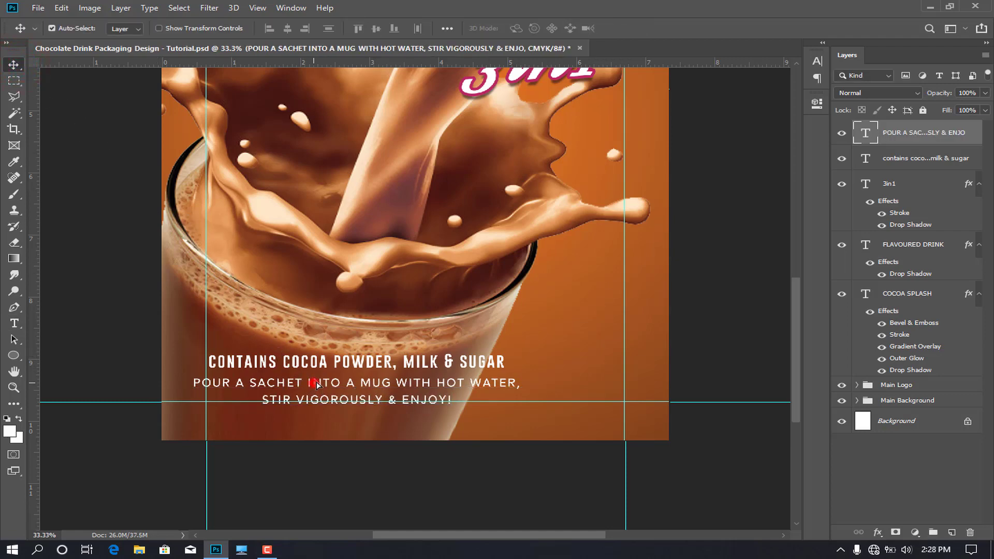
Move the pour-a-sachet instructions into place and shrink them slightly
drag(316, 384, 328, 380)
key(ctrl+t)
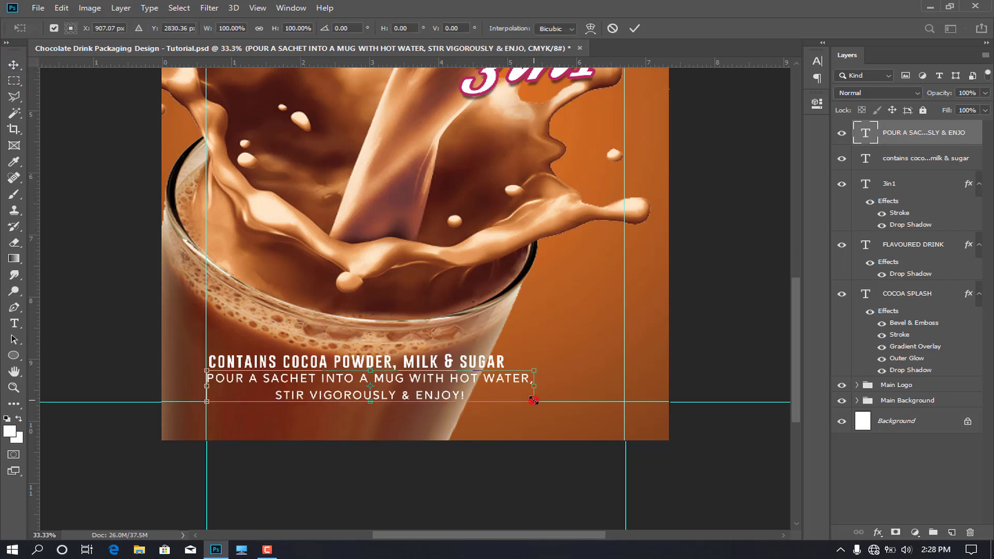
drag(533, 401, 511, 399)
key(Return)
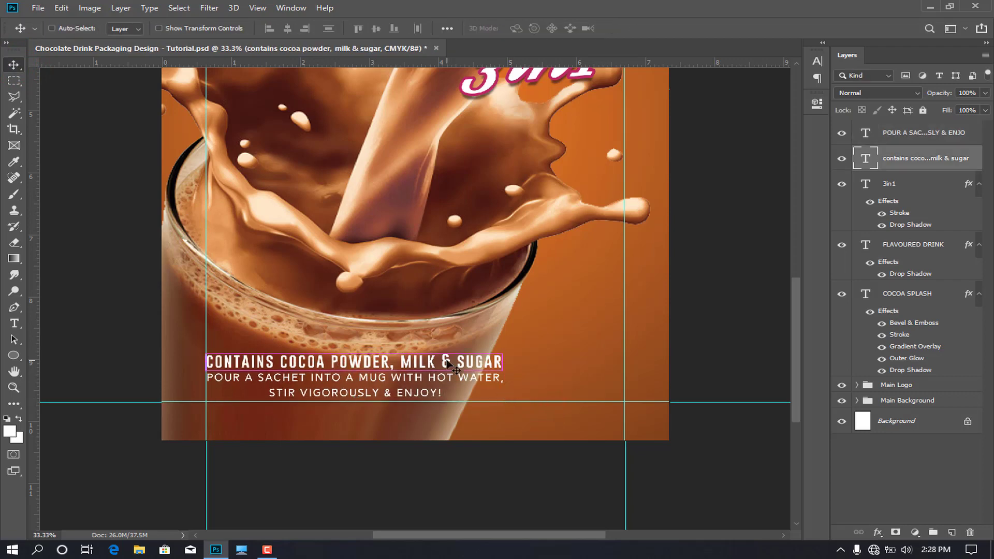
Copy the contains line, retype it as 'NET WIEGHT', and move it to the lower right
drag(452, 366, 479, 279)
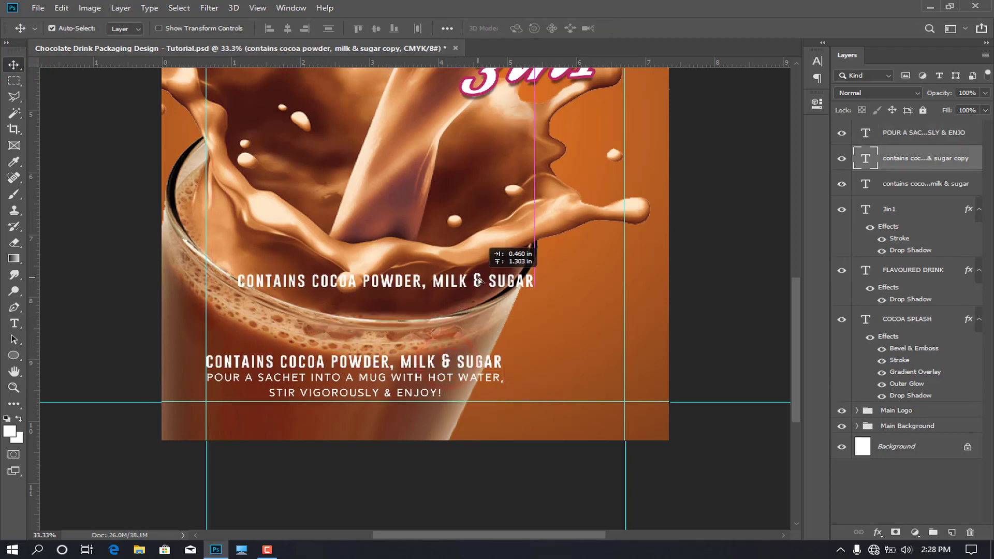
double_click(479, 280)
key(ctrl+a)
text(NET WIE)
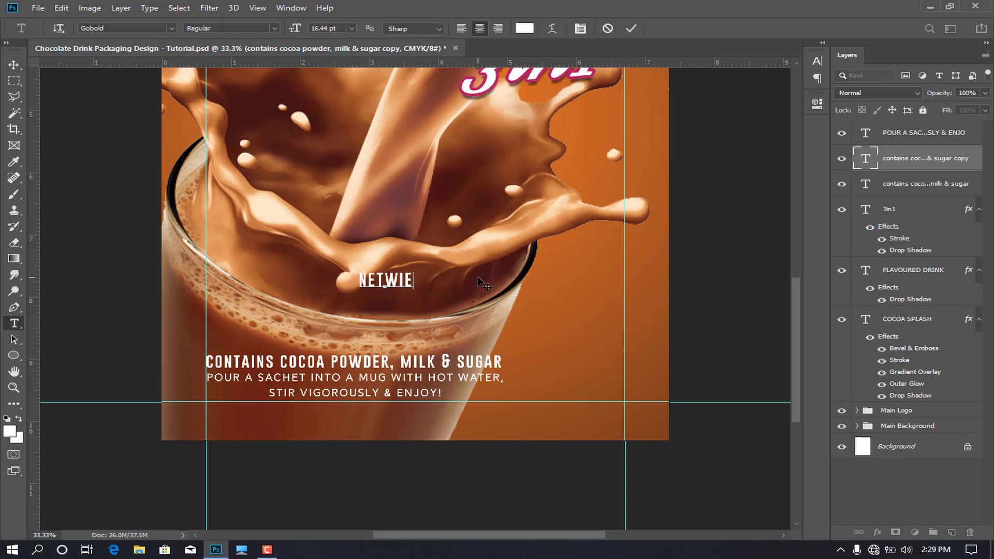
text(GHT)
click(374, 282)
click(14, 65)
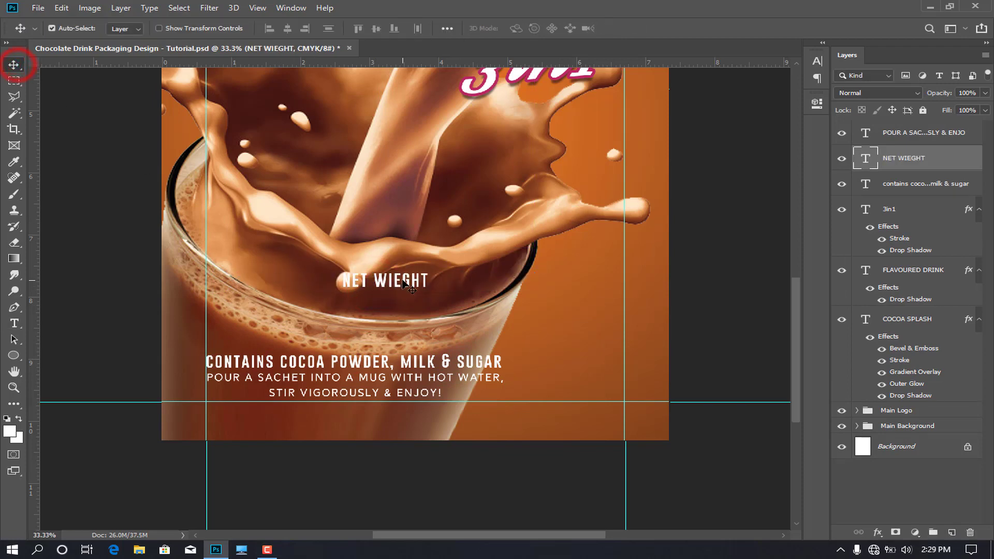
mouse_move(404, 281)
mouse_down()
mouse_move(594, 369)
mouse_move(596, 393)
mouse_up()
Duplicate NET WIEGHT as an enlarged '30G' line beneath it
key(ctrl+j)
double_click(578, 390)
key(ctrl+a)
text(30)
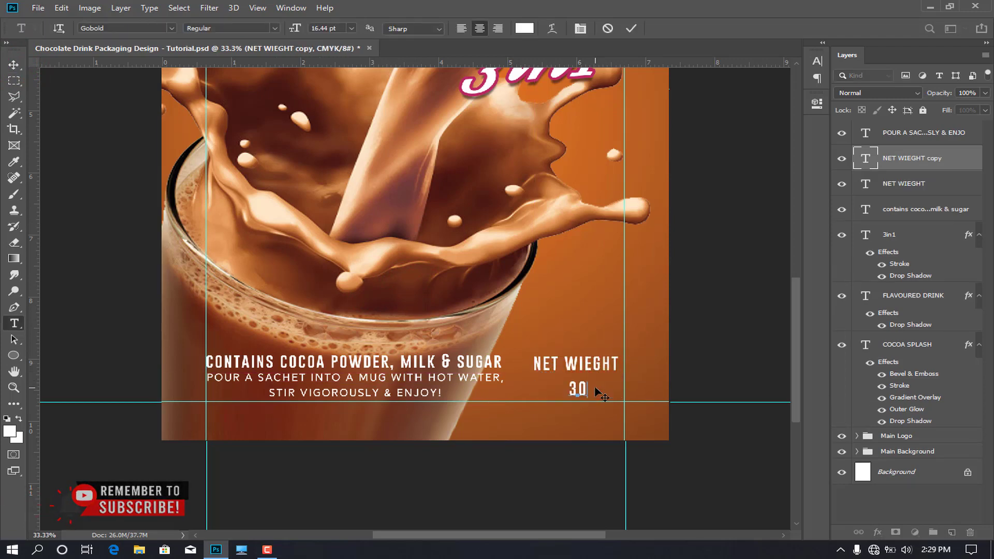
text(G)
key(ctrl+Return)
key(ctrl+t)
mouse_move(592, 384)
mouse_down()
mouse_move(612, 379)
mouse_move(601, 375)
mouse_up()
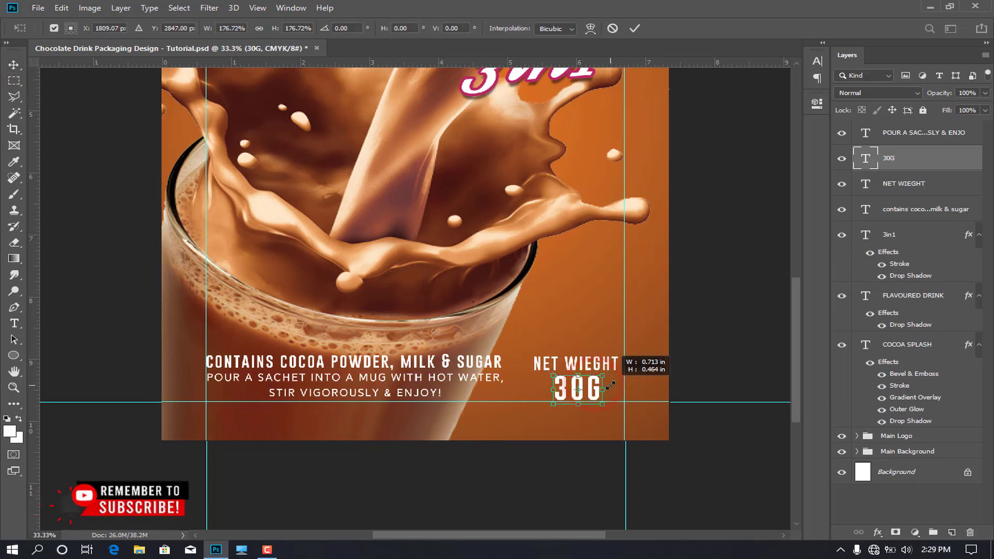
key(Return)
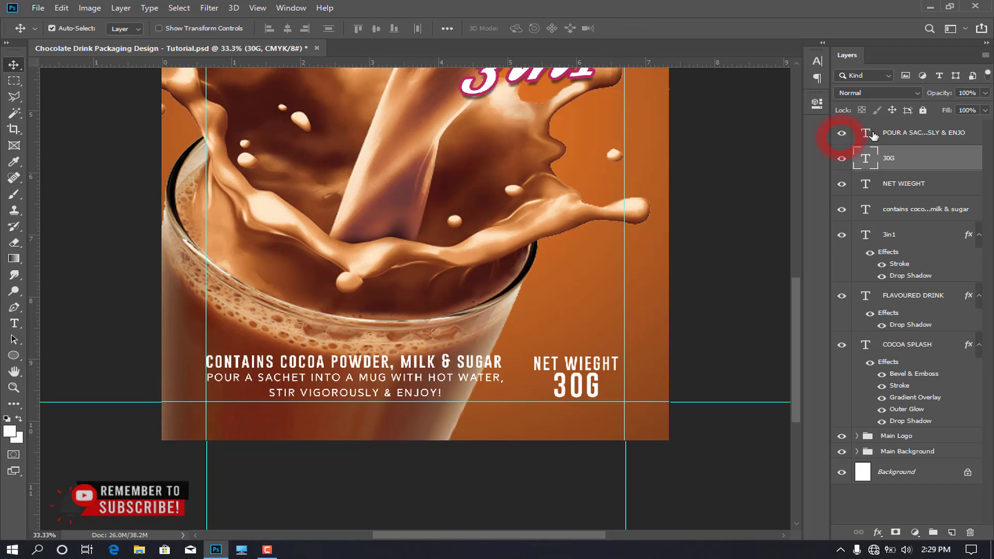
Move the instructions layer below NET WIEGHT and select the NET WIEGHT and 30G layers
drag(880, 133, 888, 195)
click(898, 158)
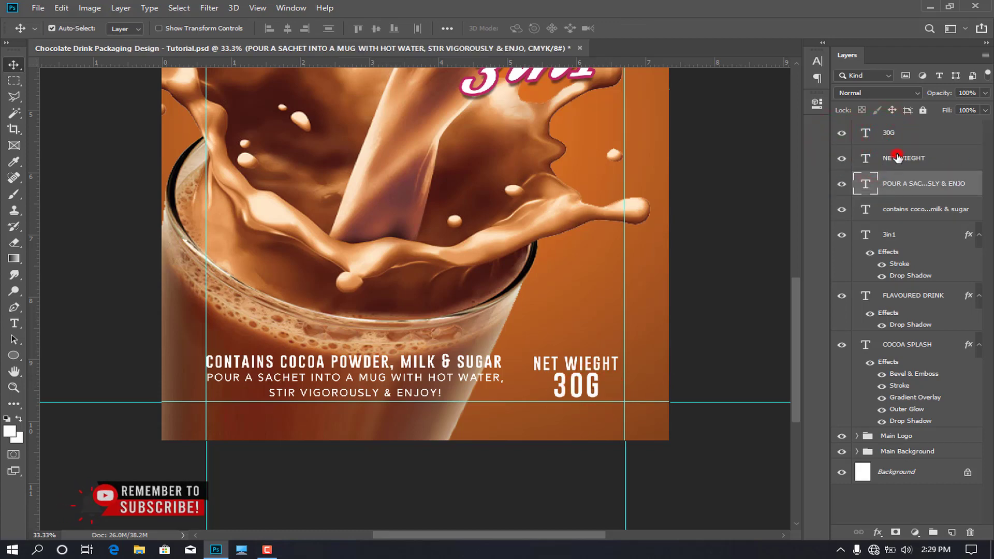
shift+click(913, 136)
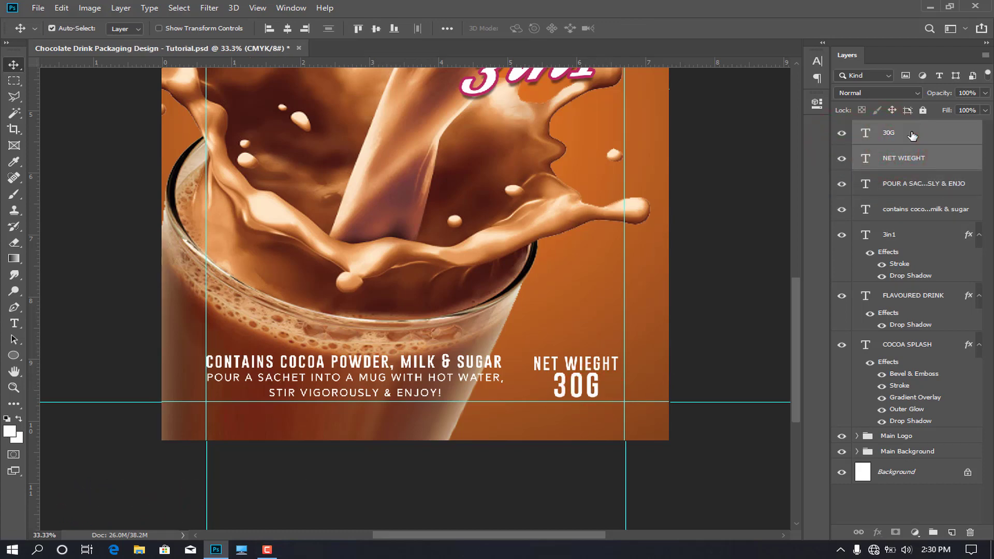
Set the NET WIEGHT and 30G text colour to #811536
click(815, 62)
click(777, 133)
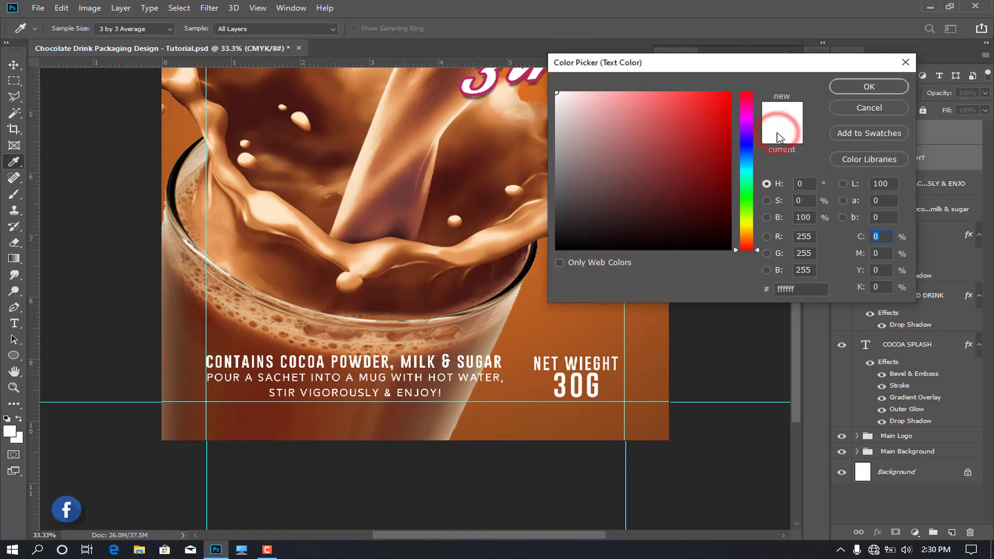
double_click(792, 289)
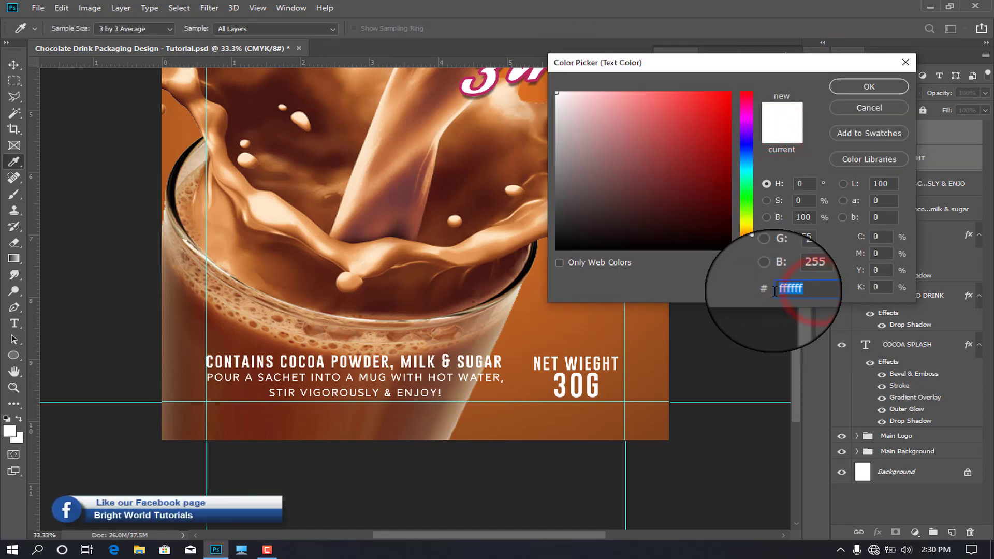
text(811536)
click(869, 87)
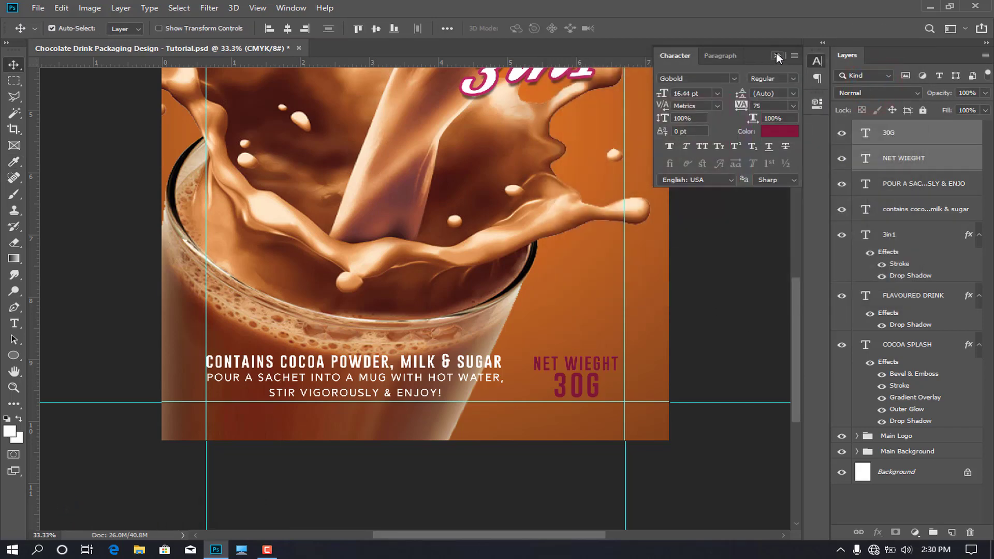
click(776, 54)
Skew the NET WIEGHT and 30G text so it slants forward
key(ctrl+t)
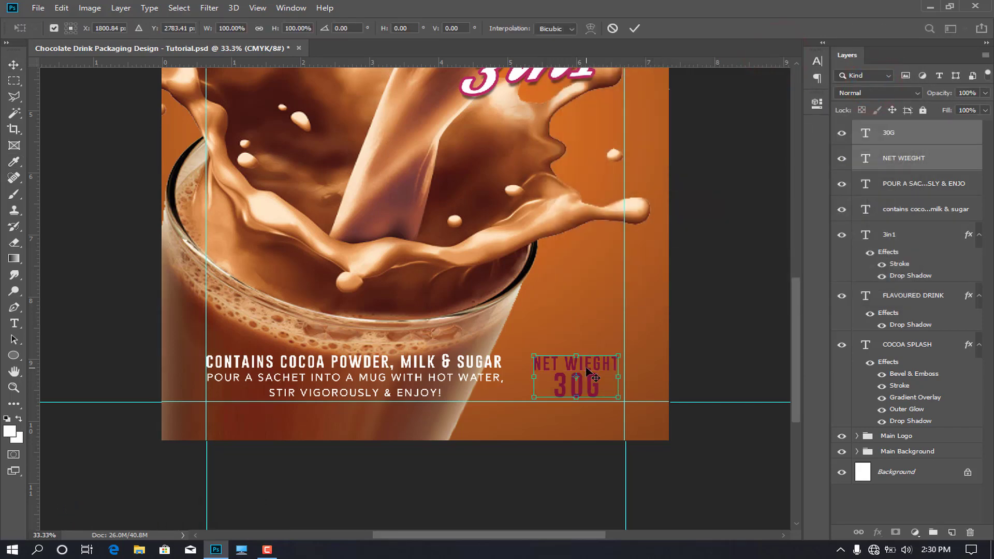
key(ctrl+plus)
right_click(622, 419)
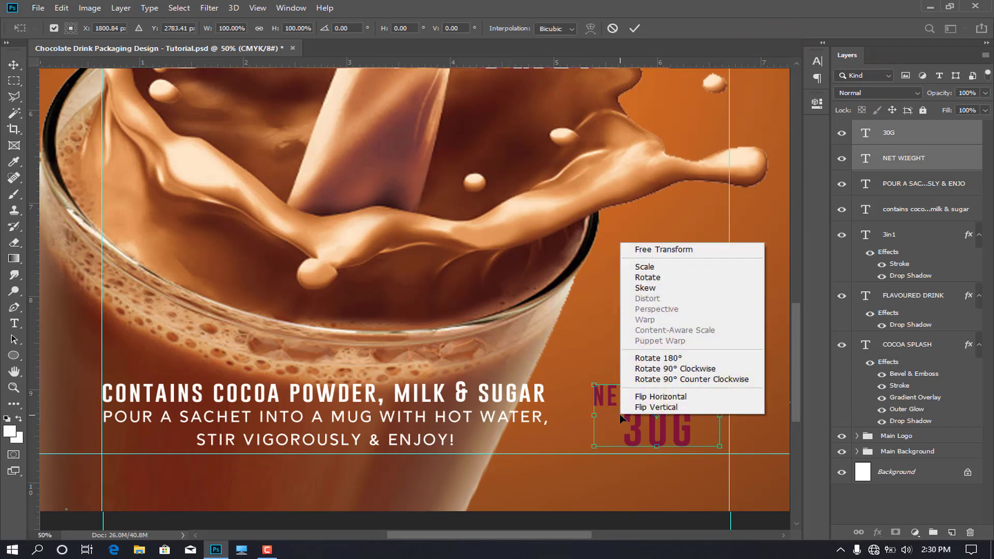
click(644, 293)
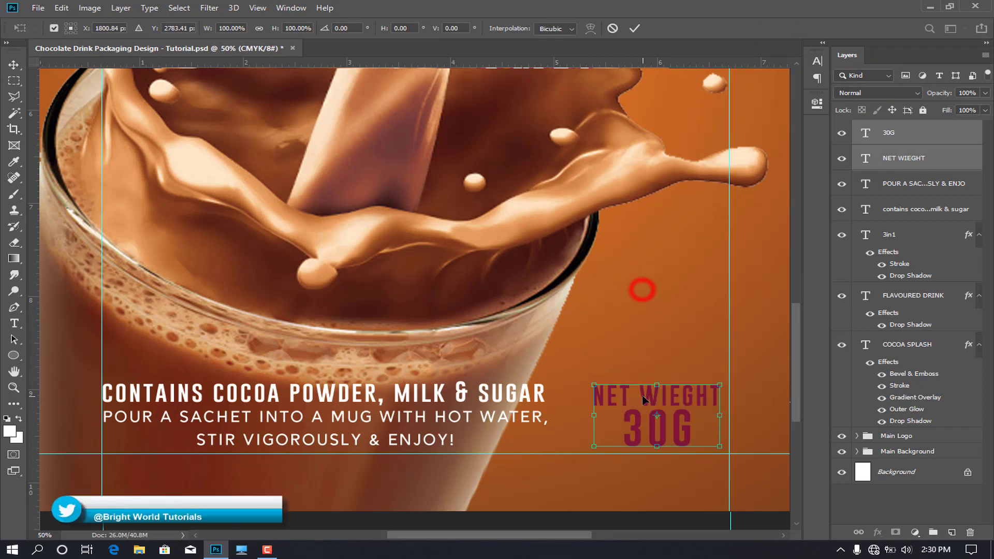
drag(657, 385, 673, 386)
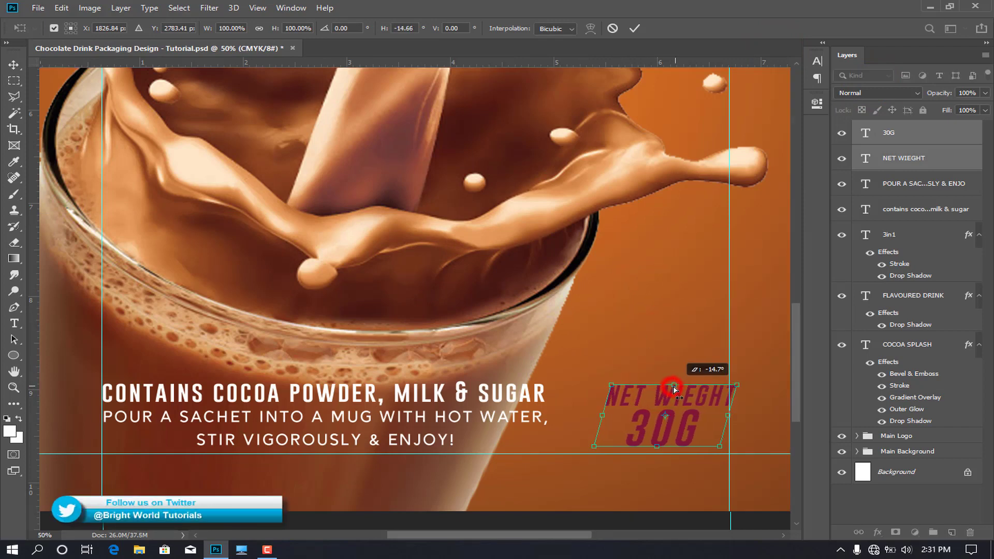
key(Return)
Draw a white rounded rectangle with much rounder corners
click(14, 356)
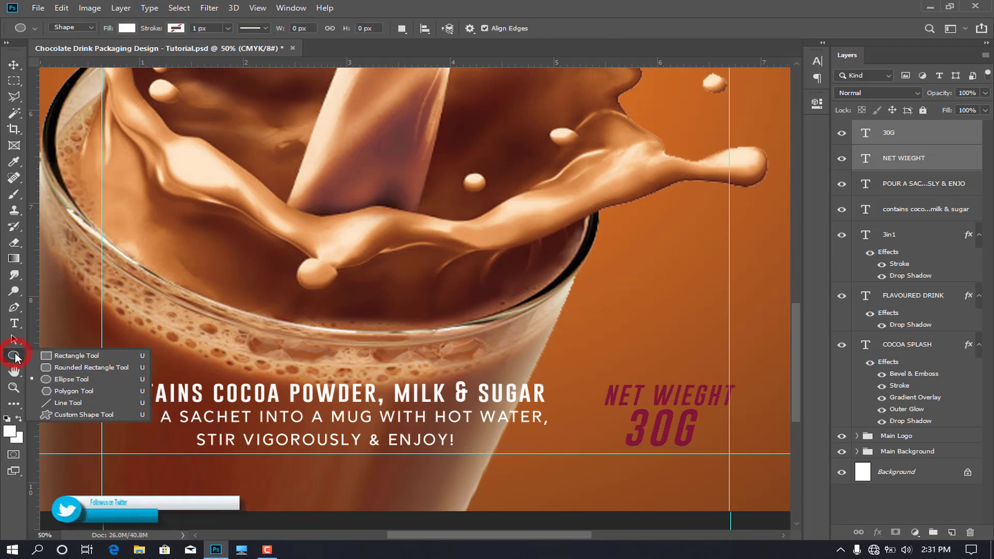
click(72, 368)
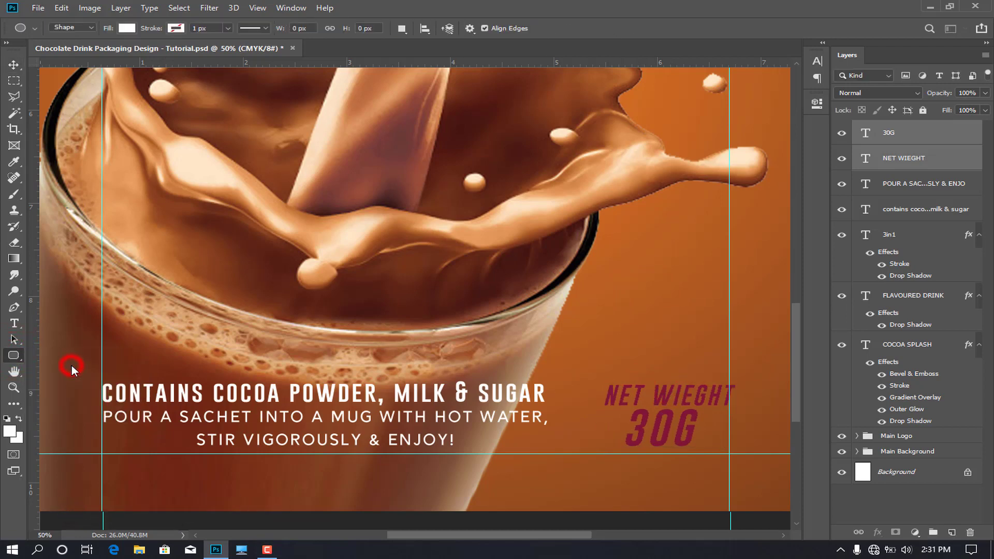
drag(379, 203, 492, 287)
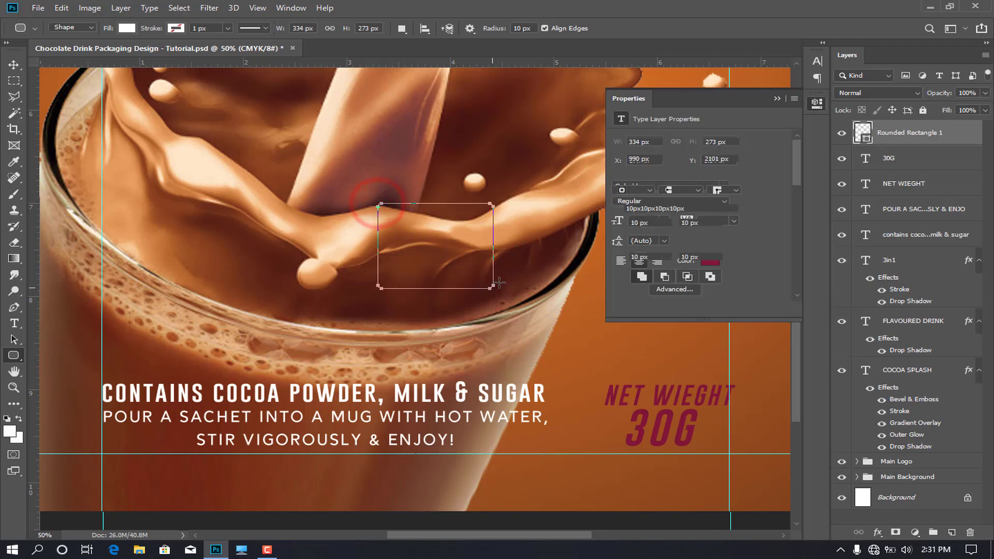
click(637, 224)
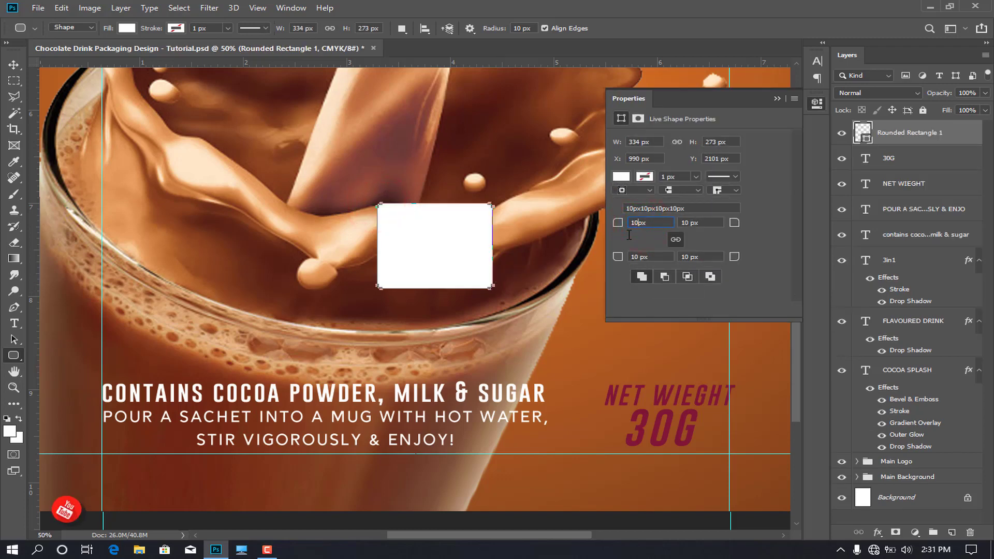
text(100)
key(Return)
click(777, 98)
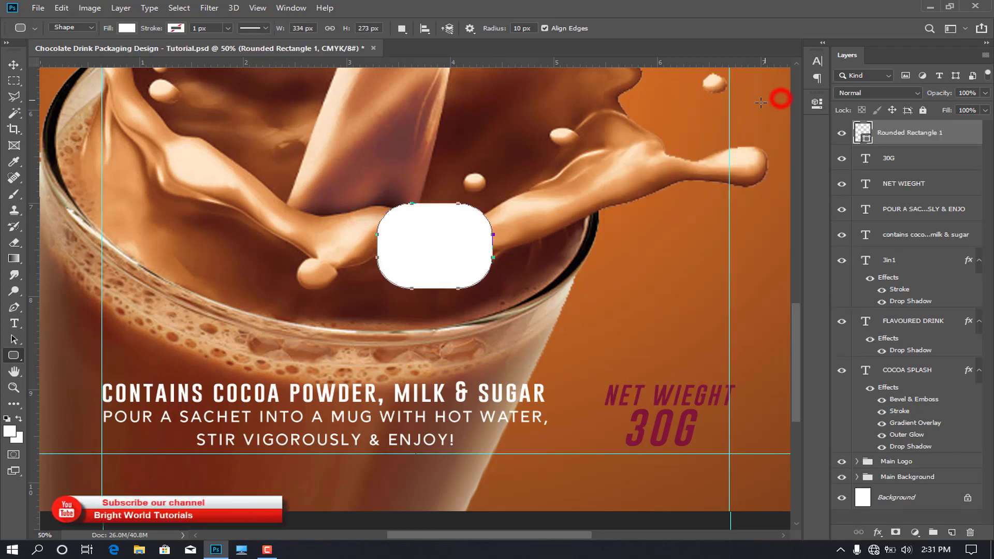
Place the rounded rectangle layer below NET WIEGHT, behind the text, and widen it
click(14, 65)
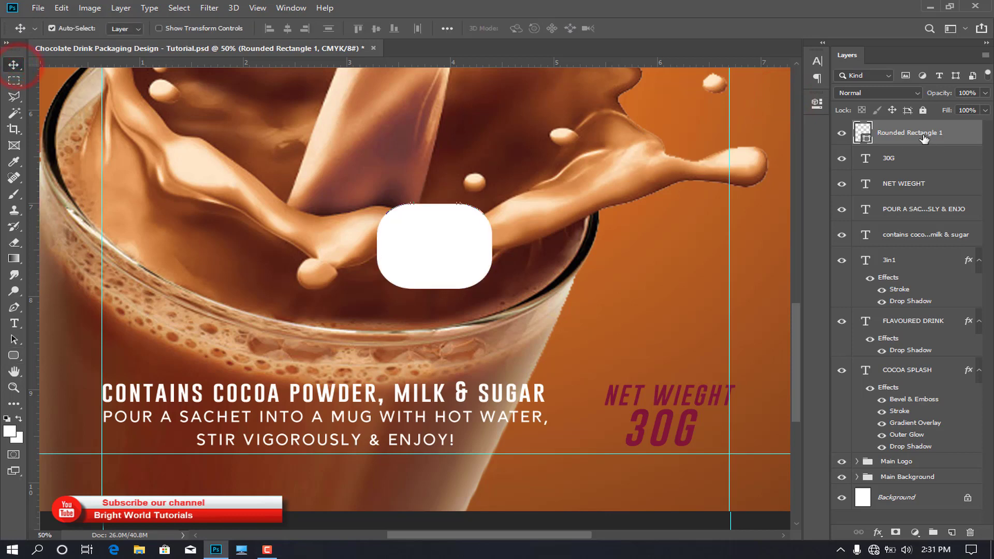
drag(925, 134, 921, 192)
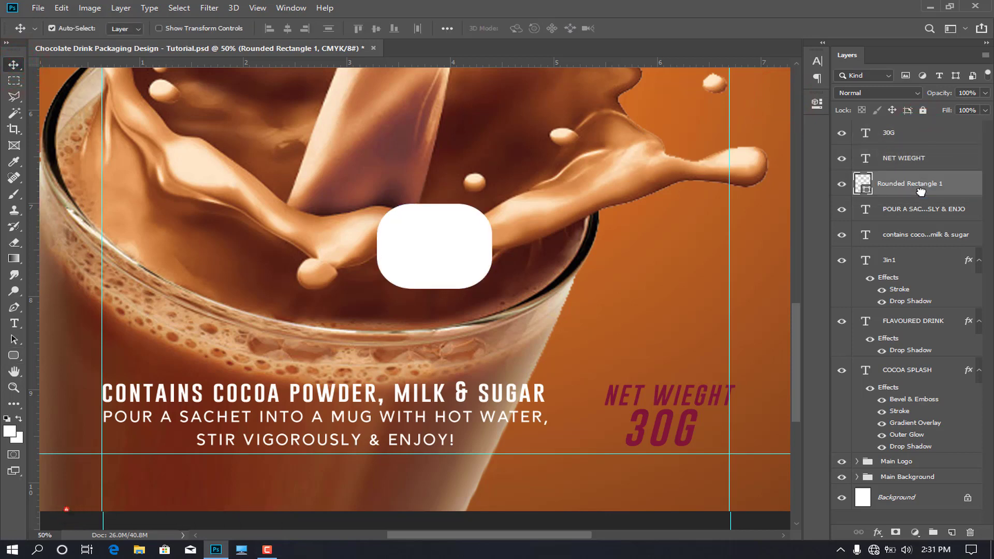
mouse_move(438, 254)
mouse_down()
mouse_move(658, 418)
mouse_move(744, 413)
mouse_up()
key(ctrl+t)
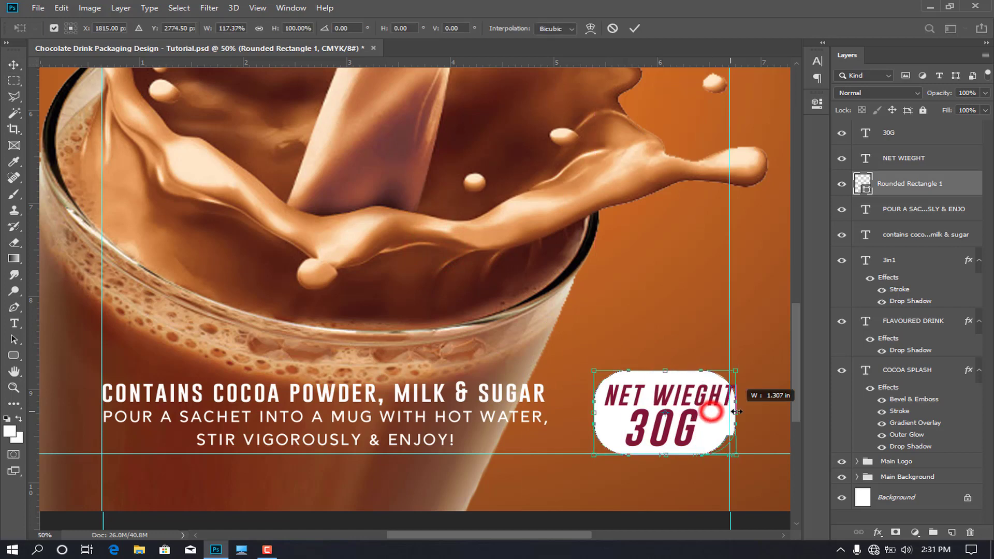
key(Return)
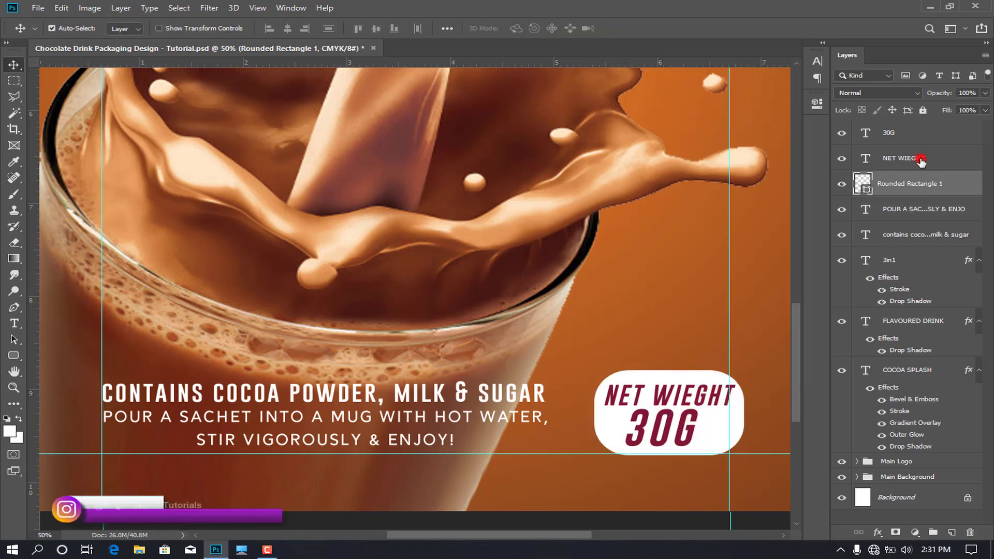
Skew the rounded rectangle sideways to match the slanted text
click(917, 158)
shift+click(917, 138)
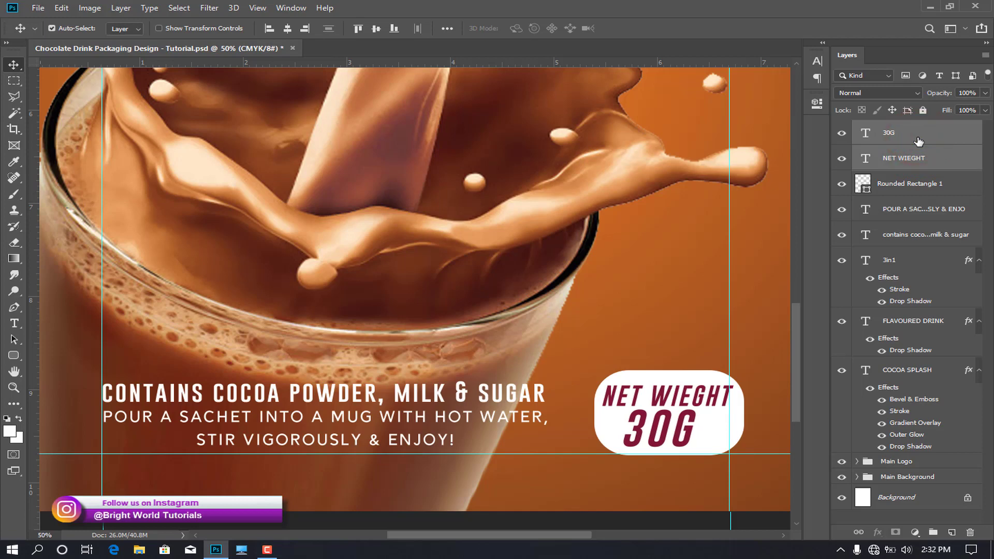
click(719, 432)
key(ctrl+t)
right_click(717, 430)
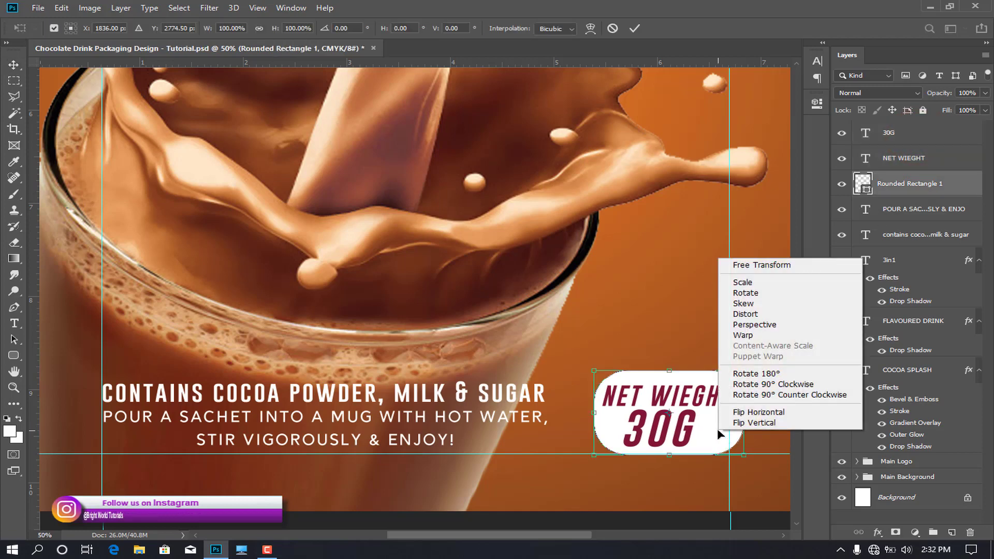
click(745, 305)
drag(671, 372, 681, 372)
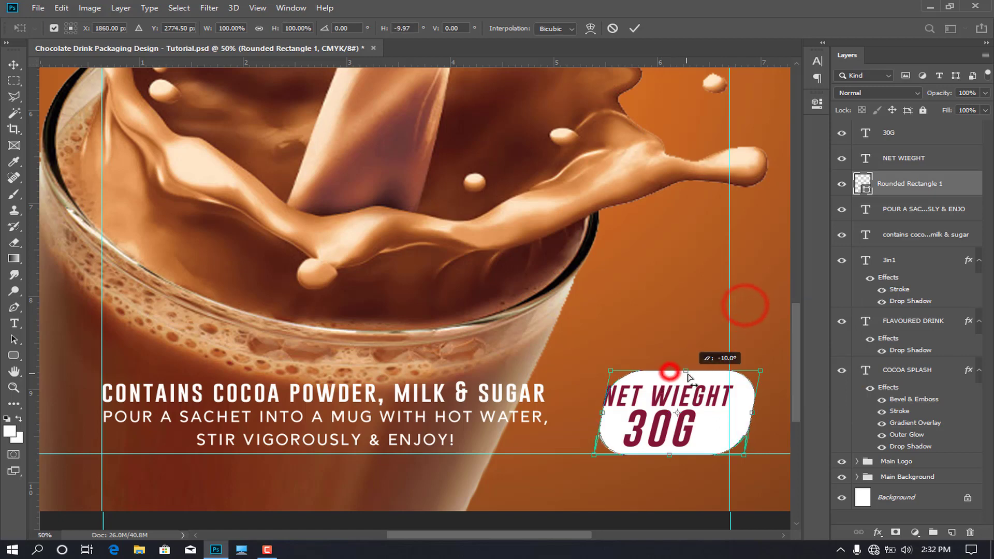
key(Return)
Nudge the NET WIEGHT and 30G text to the right
click(905, 160)
shift+click(913, 136)
key(shift+Right)
key(shift+Right)
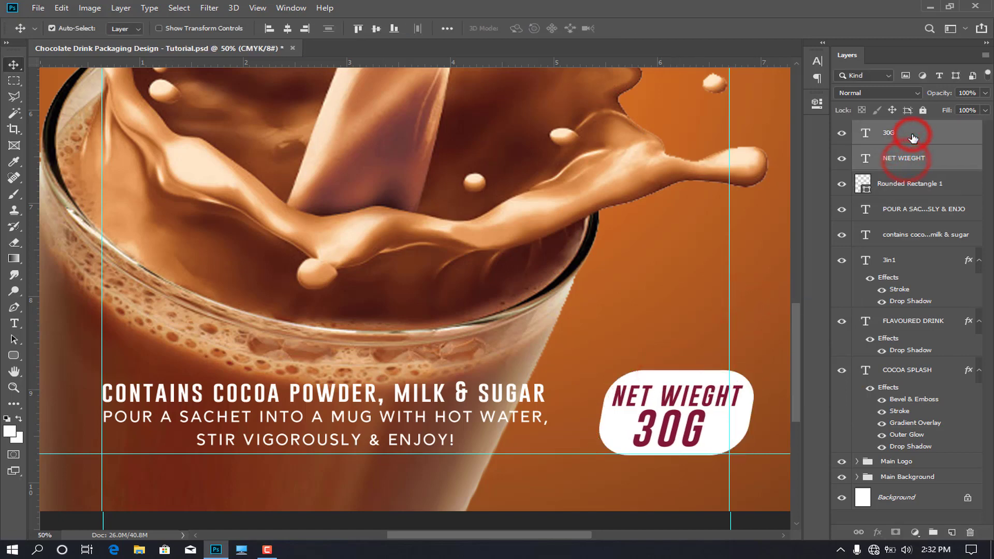
key(shift+Right)
key(shift+Right)
key(shift+Right)
key(shift+Right)
Shrink the NET WIEGHT text to about 84%
click(915, 156)
key(ctrl+t)
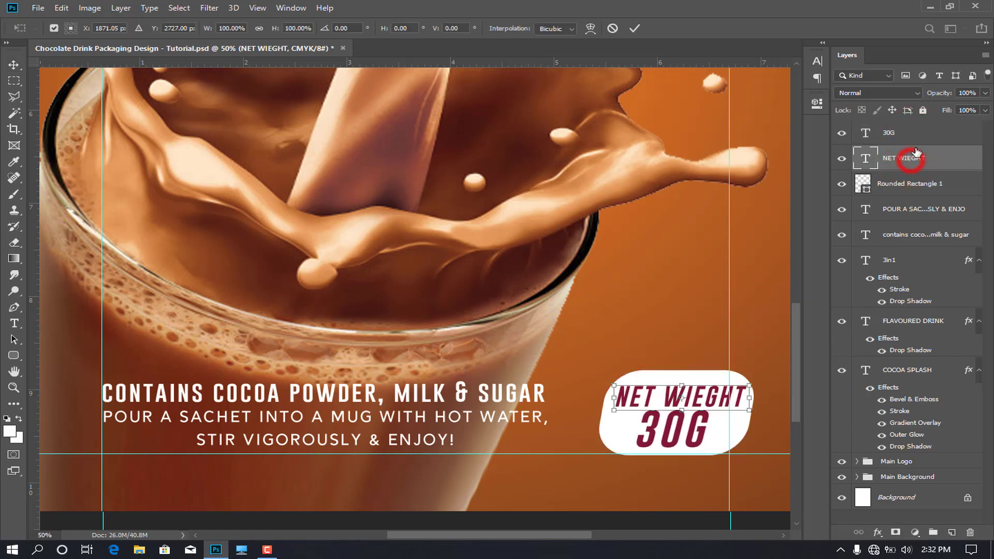
drag(749, 387, 739, 397)
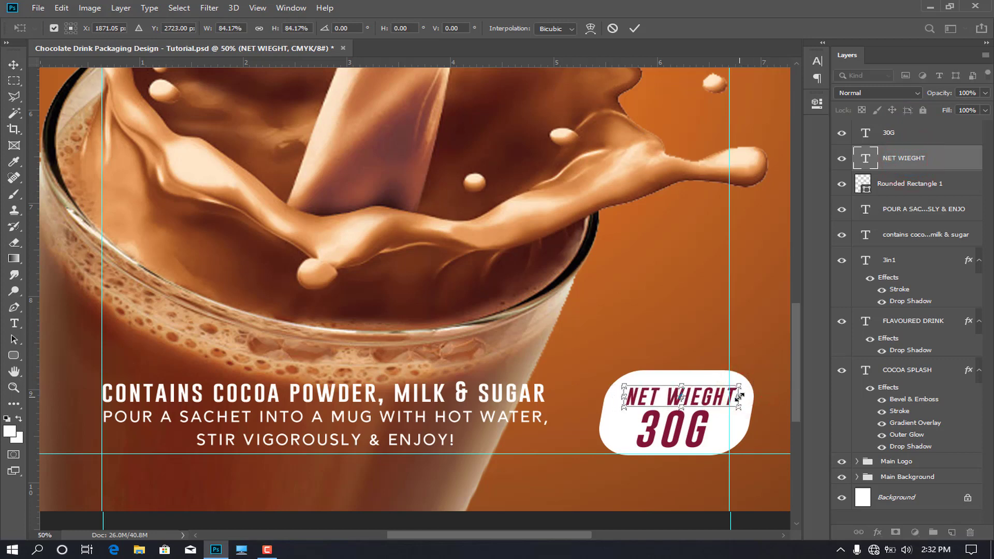
key(Return)
Nudge the badge and text together left and slightly up
shift+click(910, 183)
shift+click(927, 136)
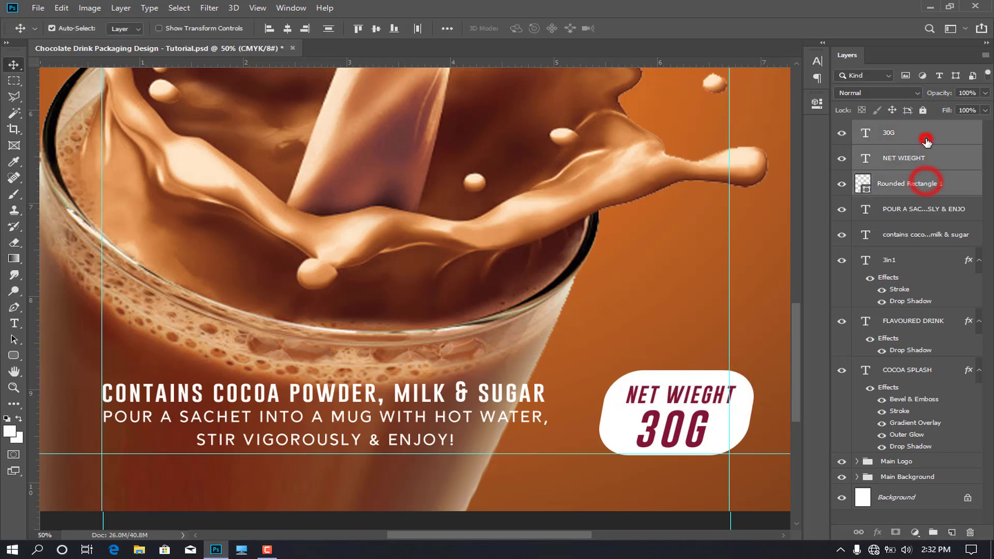
key(shift+Left)
key(shift+Left)
key(shift+Left)
key(shift+Left)
key(shift+Left)
key(shift+Left)
key(shift+Left)
key(shift+Left)
key(shift+Up)
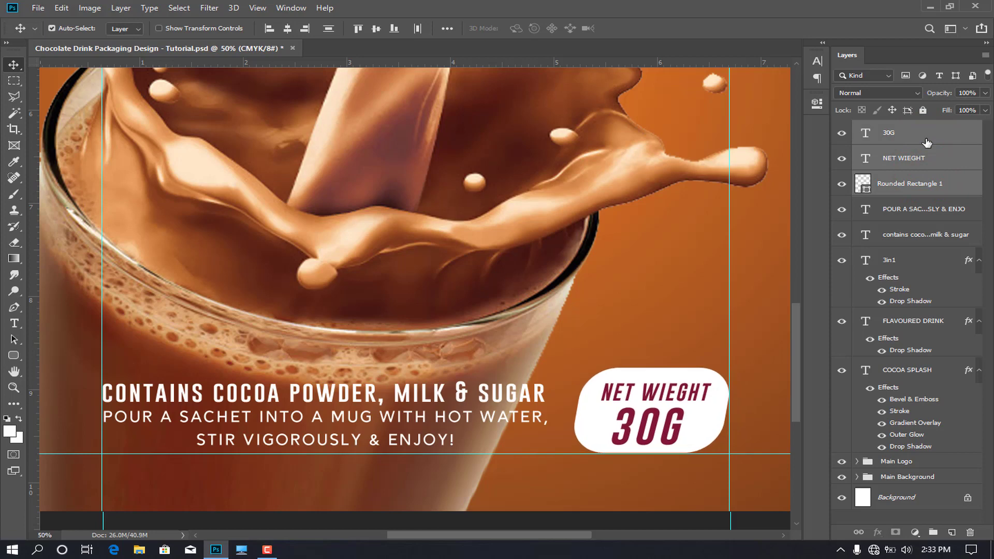
key(shift+Left)
Shrink the whole net weight badge to about 89%
key(ctrl+t)
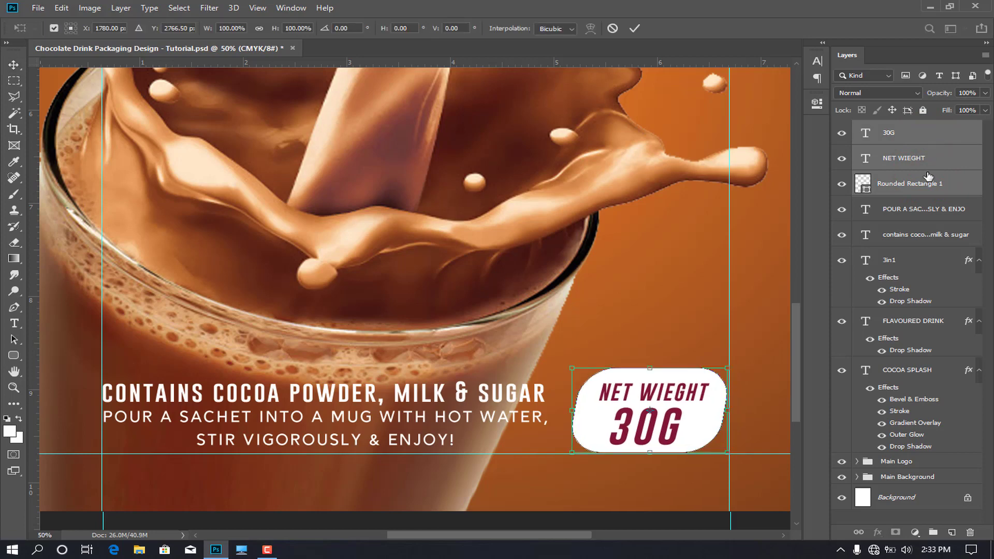
drag(727, 367, 721, 381)
key(Return)
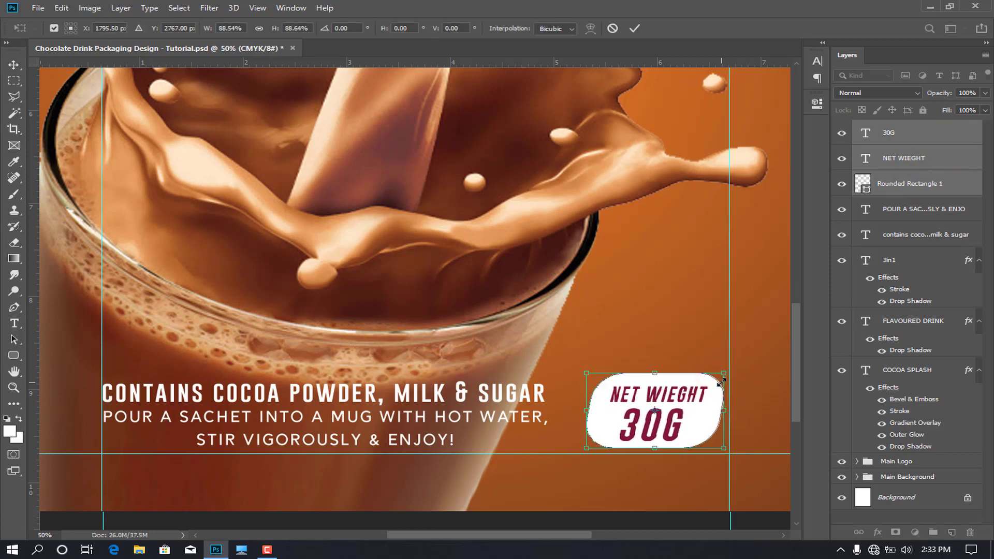
Fit the sachet on screen and select the layers from 30G down to COCOA SPLASH
key(ctrl+0)
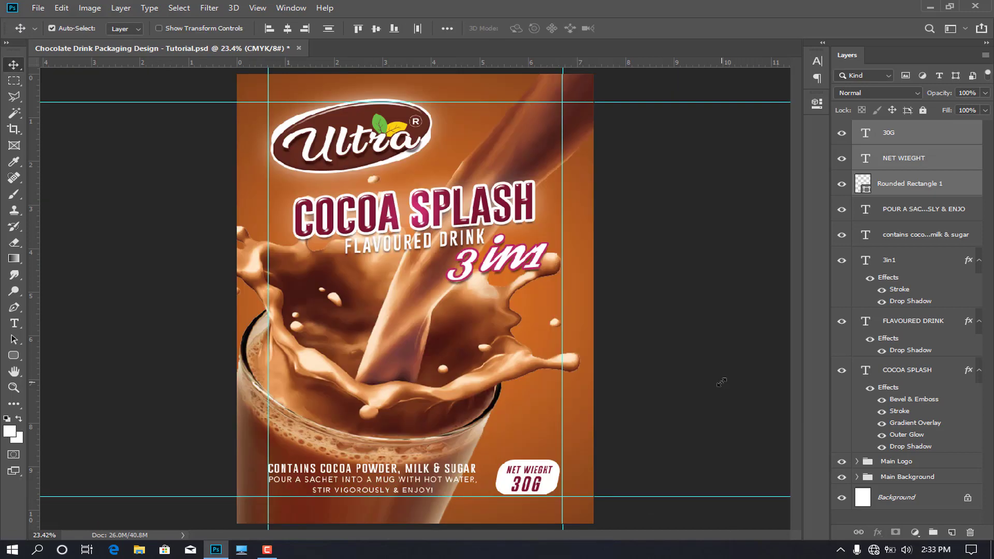
key(ctrl+minus)
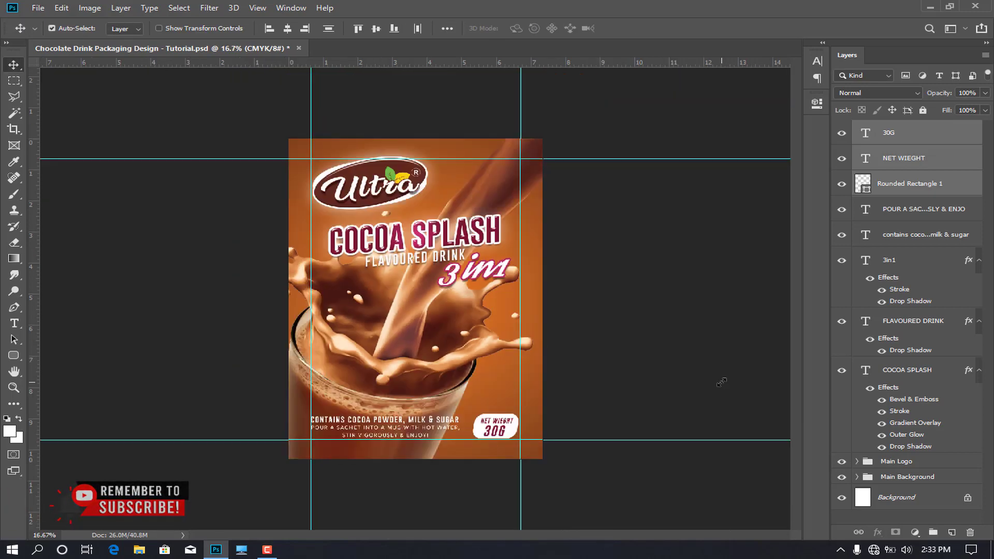
key(ctrl+plus)
click(937, 132)
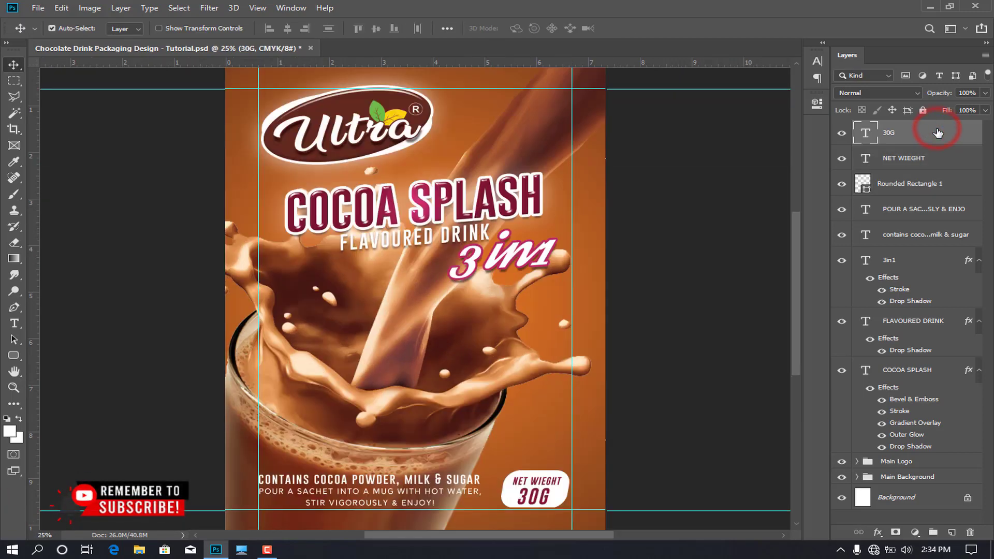
shift+click(914, 372)
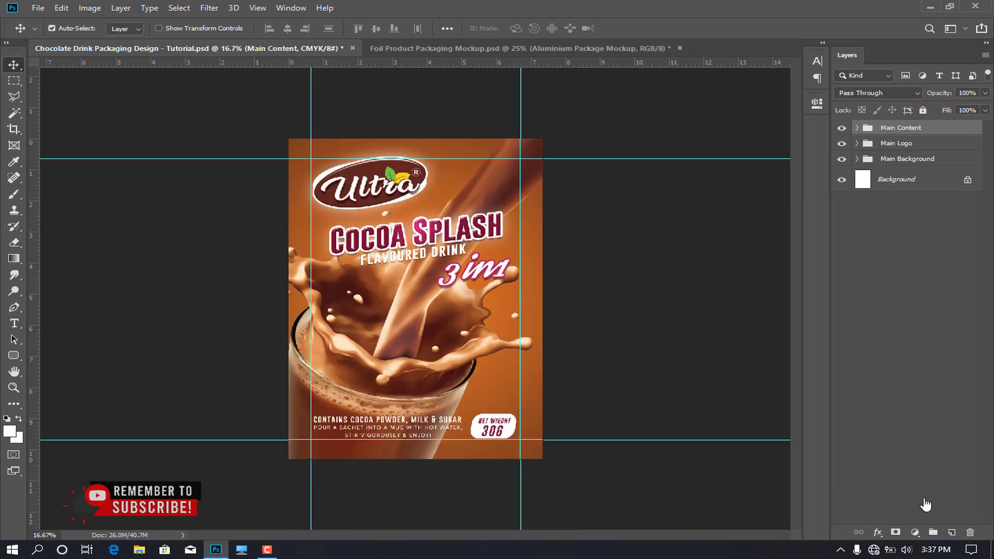
Clear all guides and save the design as a JPEG to the Desktop
click(257, 9)
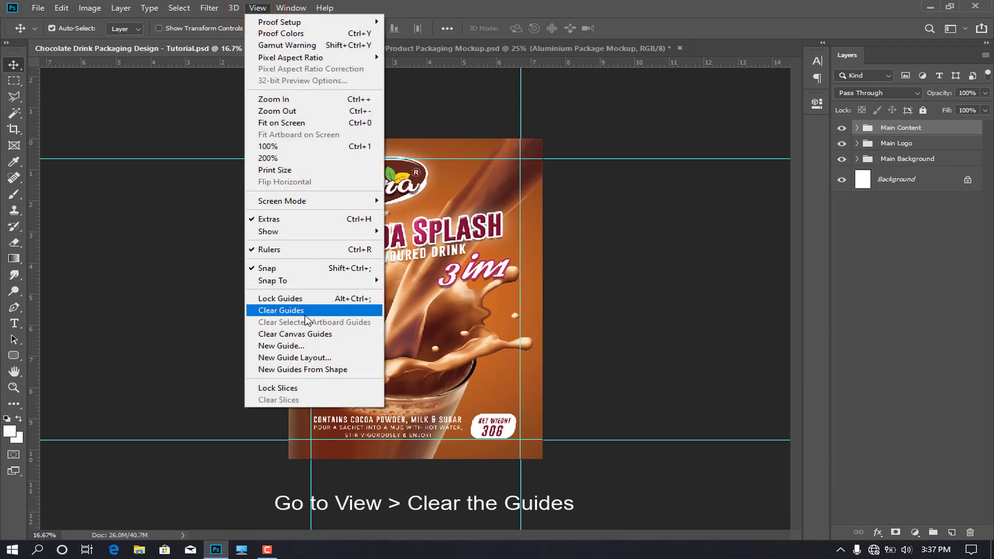
click(308, 334)
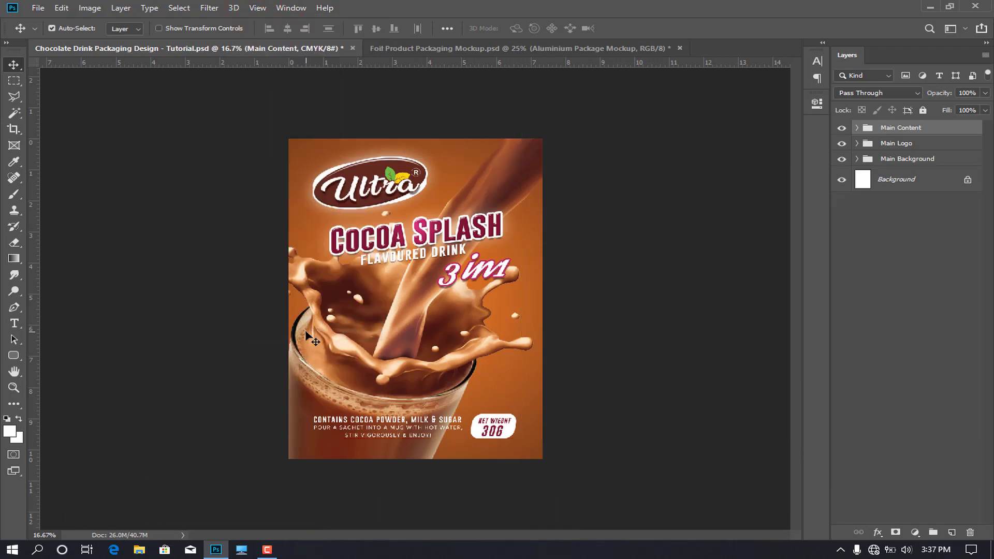
click(34, 9)
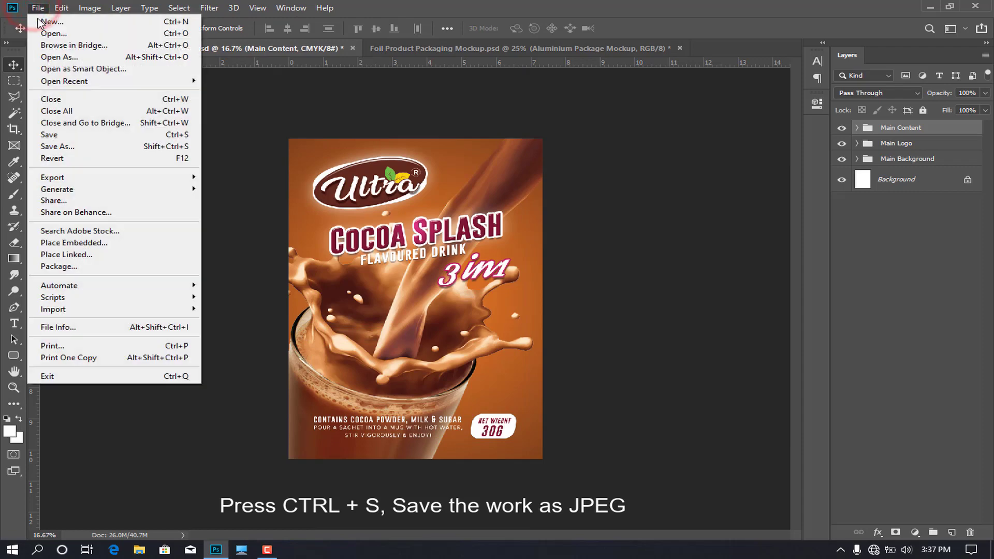
click(63, 147)
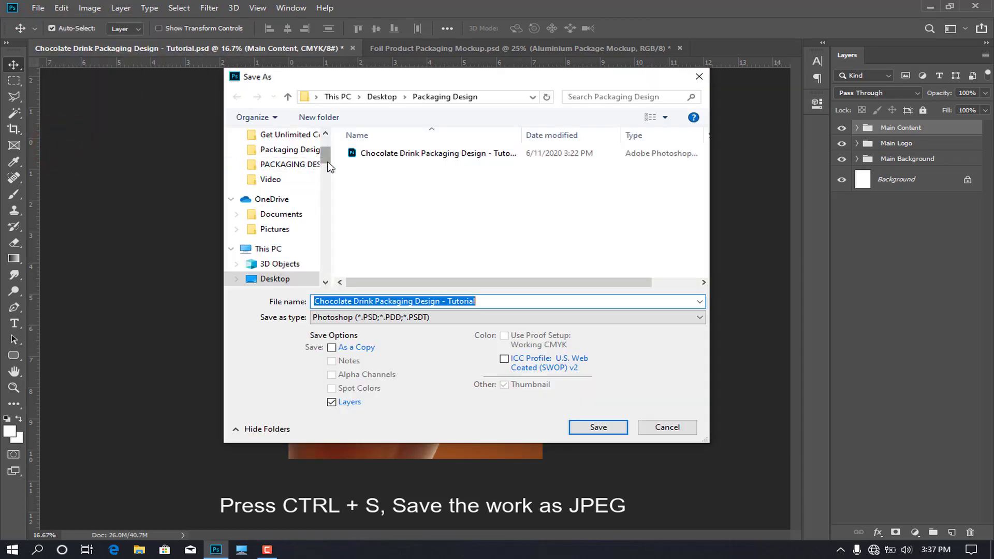
drag(328, 158, 331, 143)
click(294, 161)
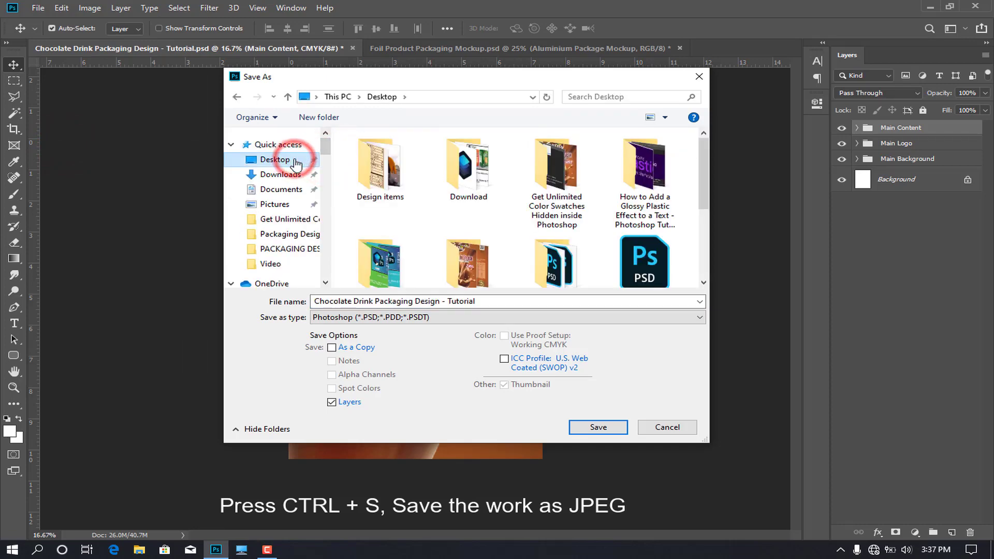
click(384, 318)
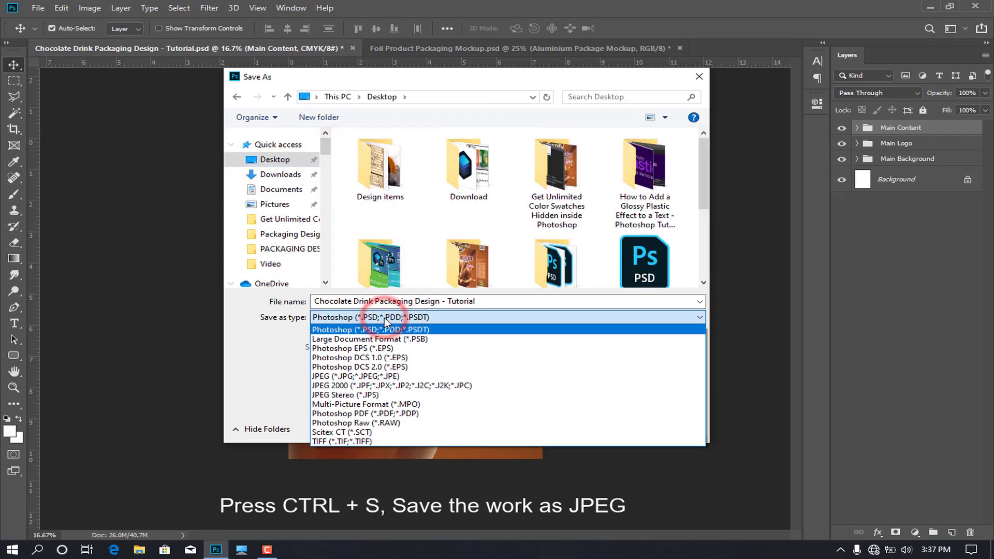
click(382, 376)
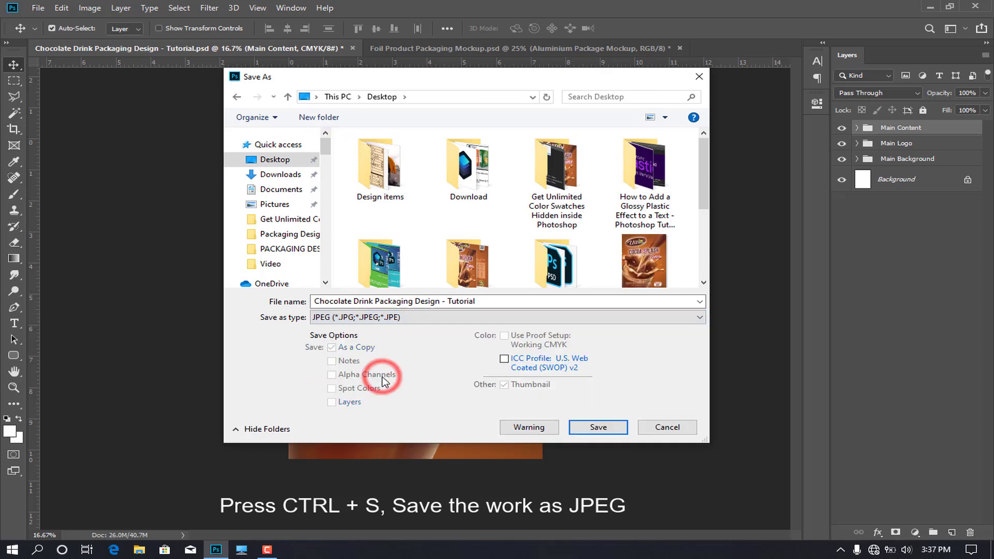
click(611, 427)
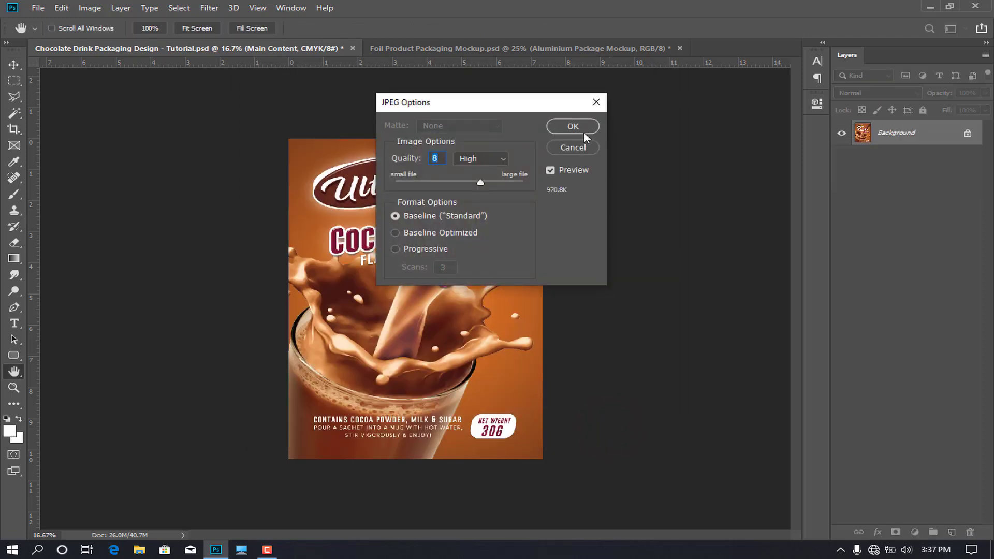
click(583, 126)
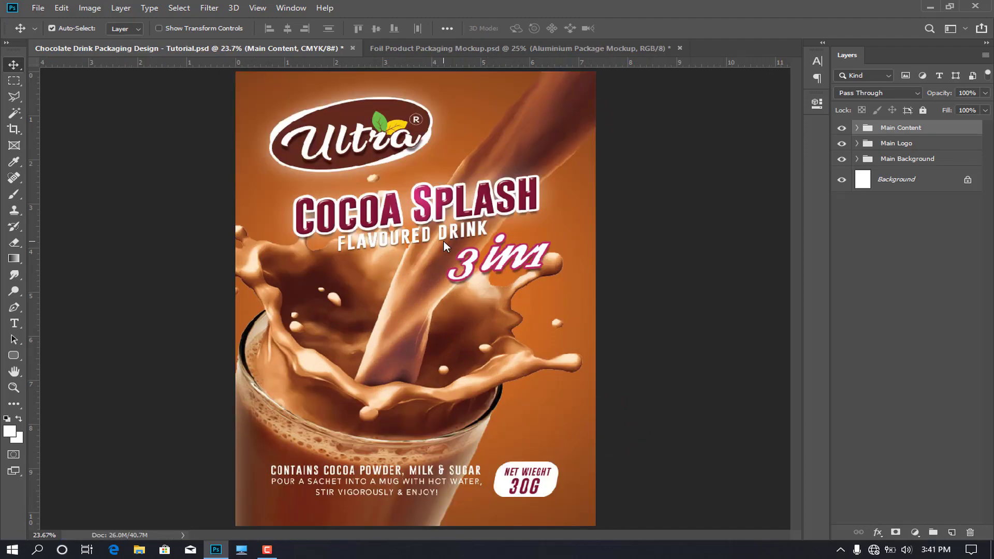
Embed 'Chocolate Drink Packaging Design - Tutorial' into the front pouch's 2 Paste Your Screen smart object
click(476, 51)
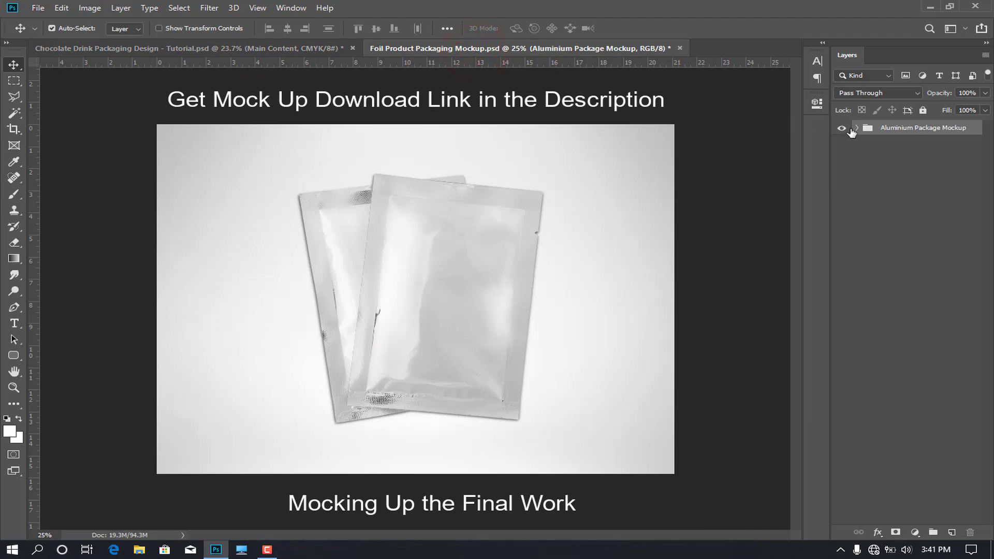
click(856, 128)
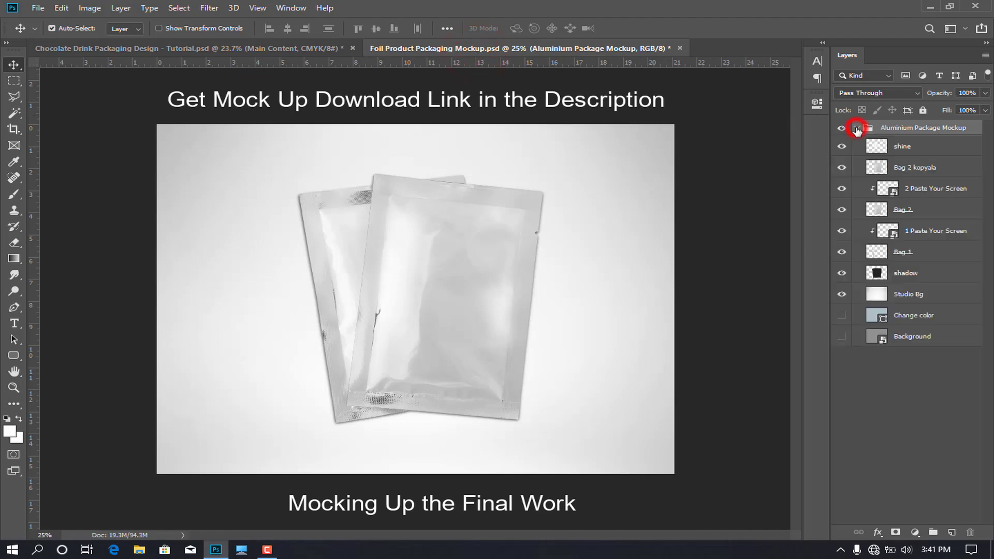
double_click(889, 190)
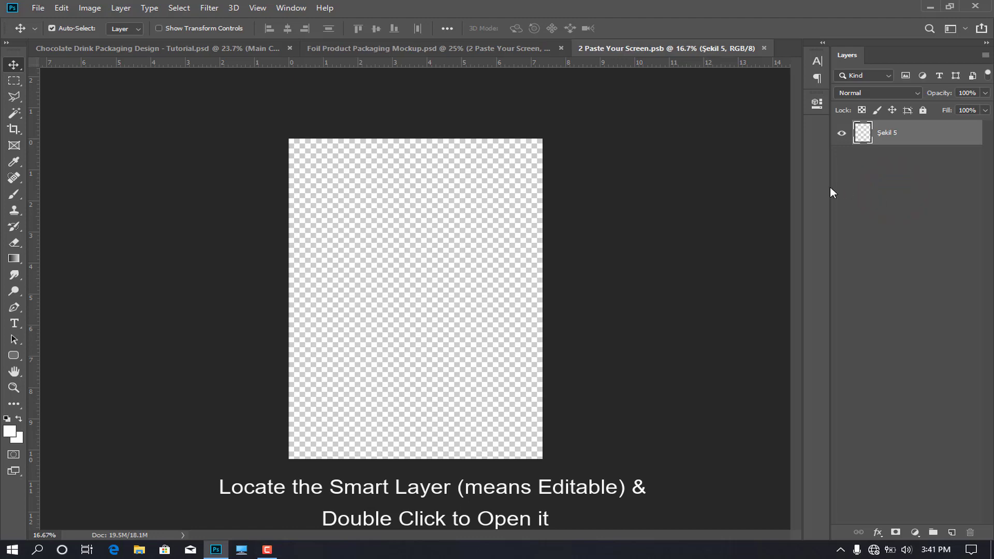
click(36, 8)
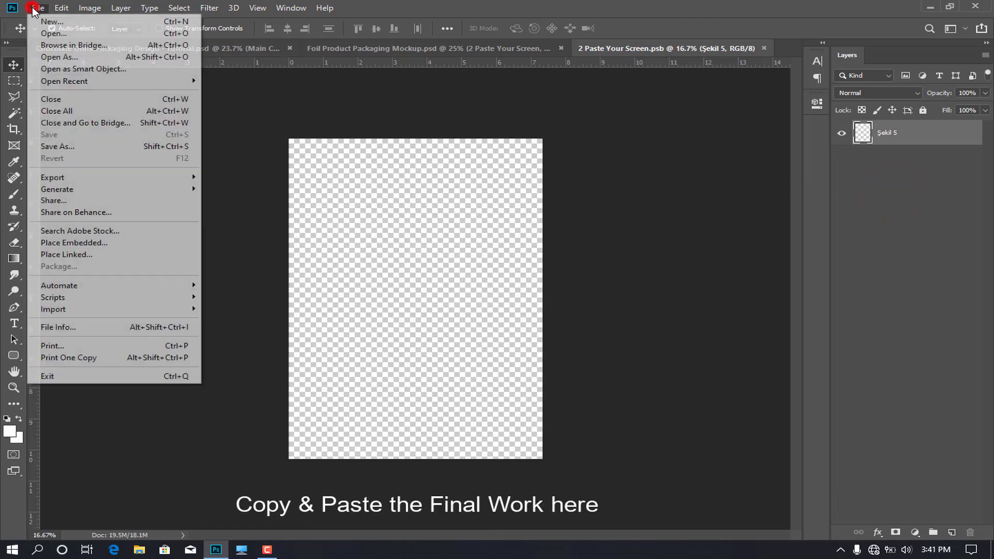
click(107, 241)
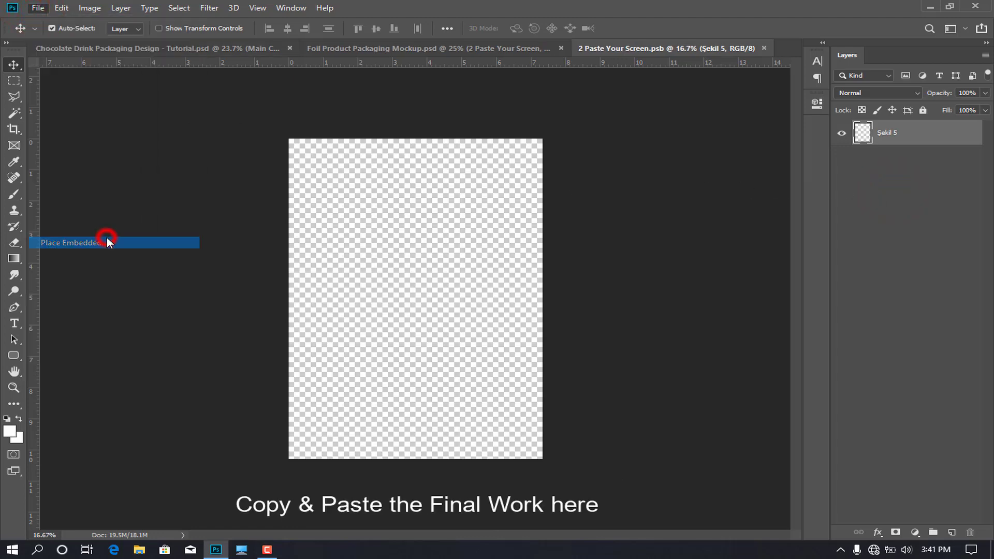
click(441, 212)
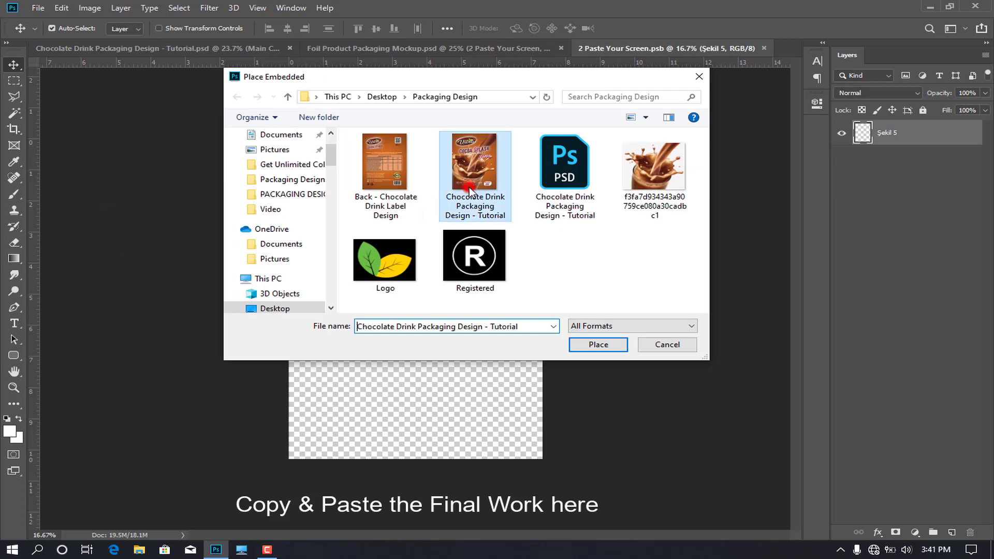
click(596, 345)
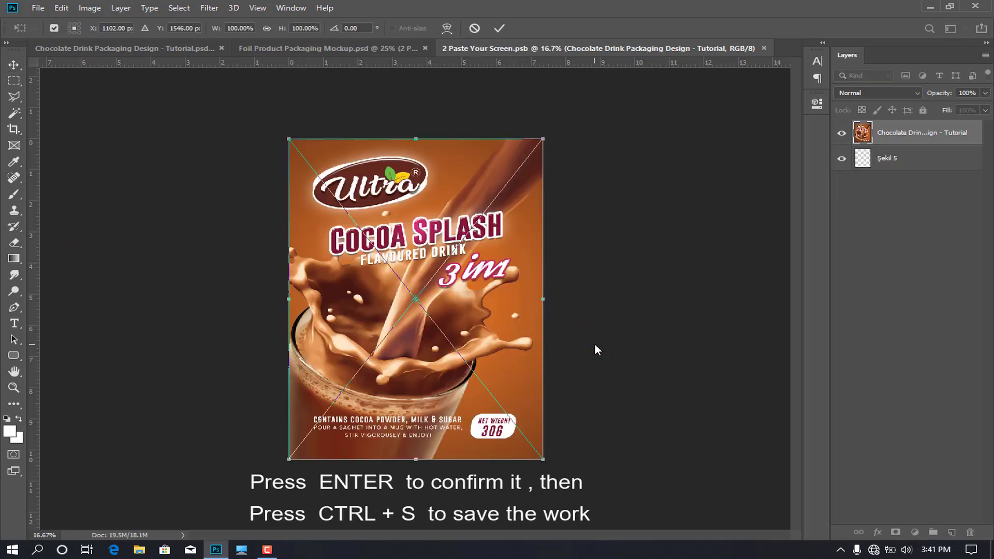
key(Return)
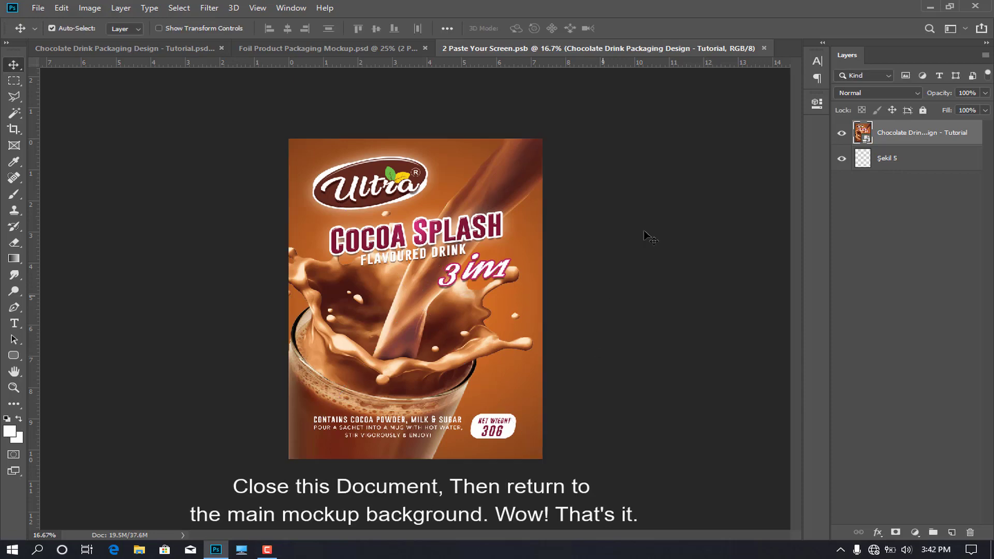
click(766, 47)
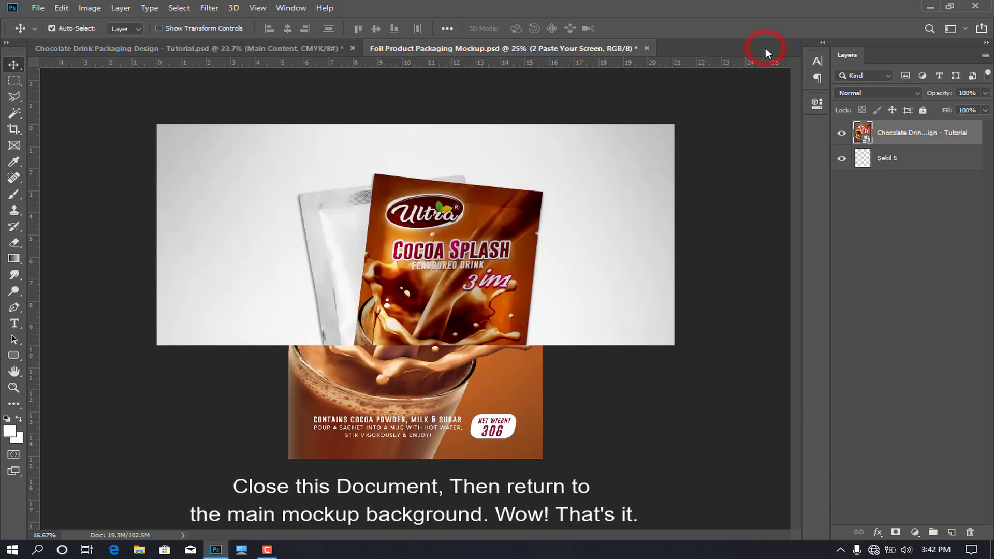
key(ctrl+0)
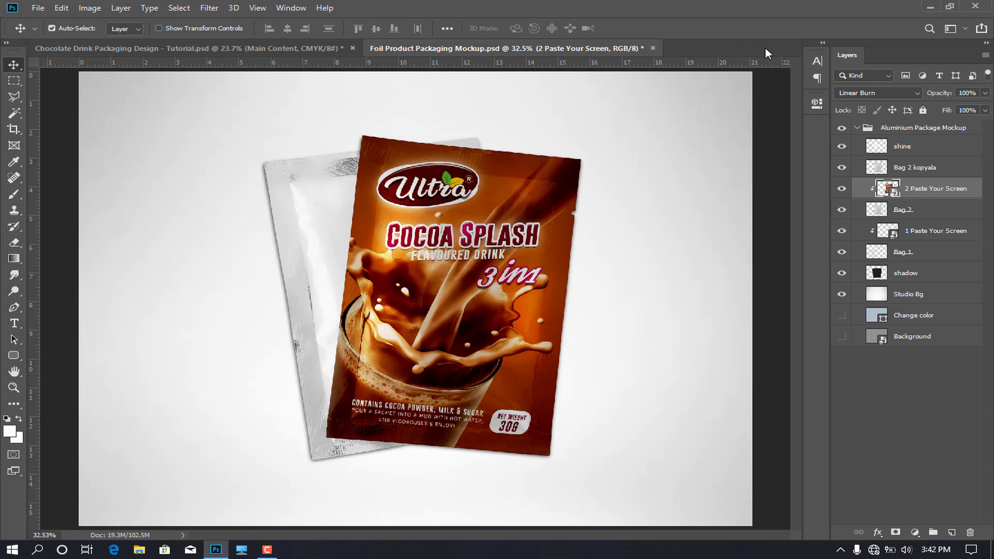
key(ctrl+minus)
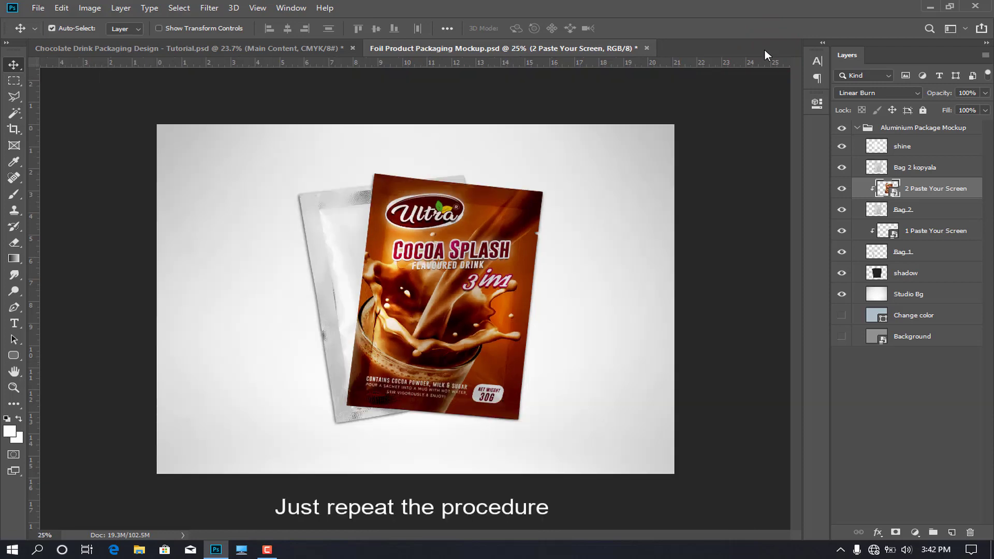
Embed 'Back - Chocolate Drink Label Design' into the rear pouch's 1 Paste Your Screen smart object
double_click(894, 233)
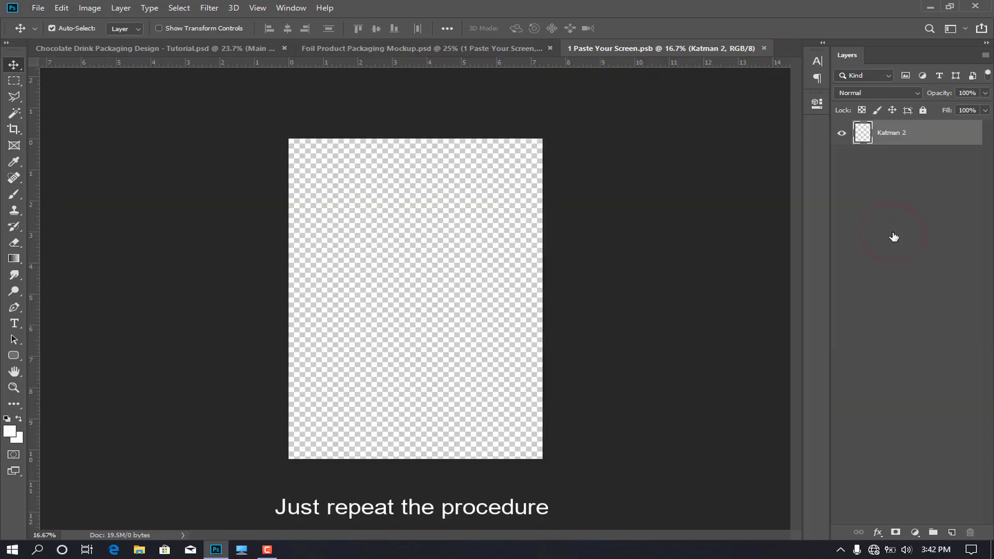
click(38, 8)
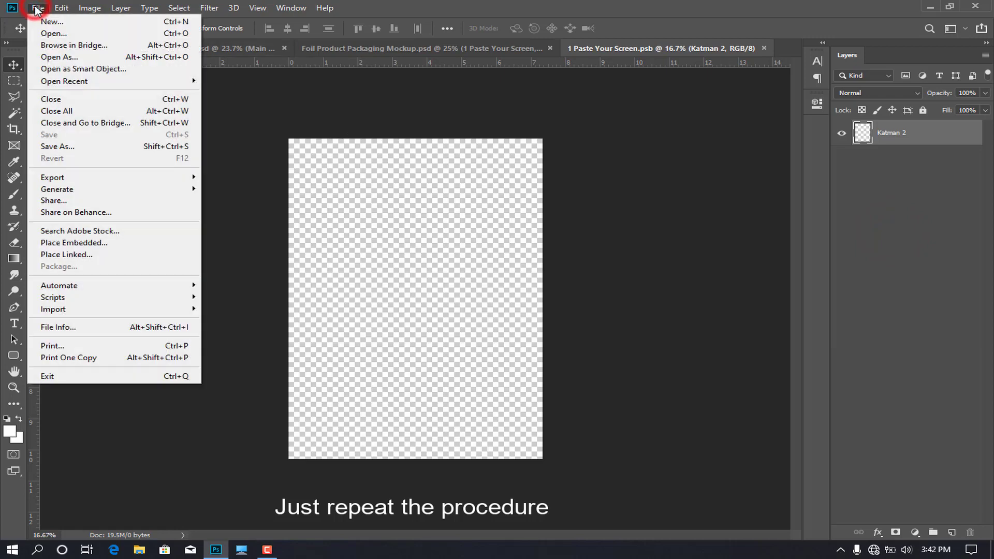
click(87, 244)
click(397, 182)
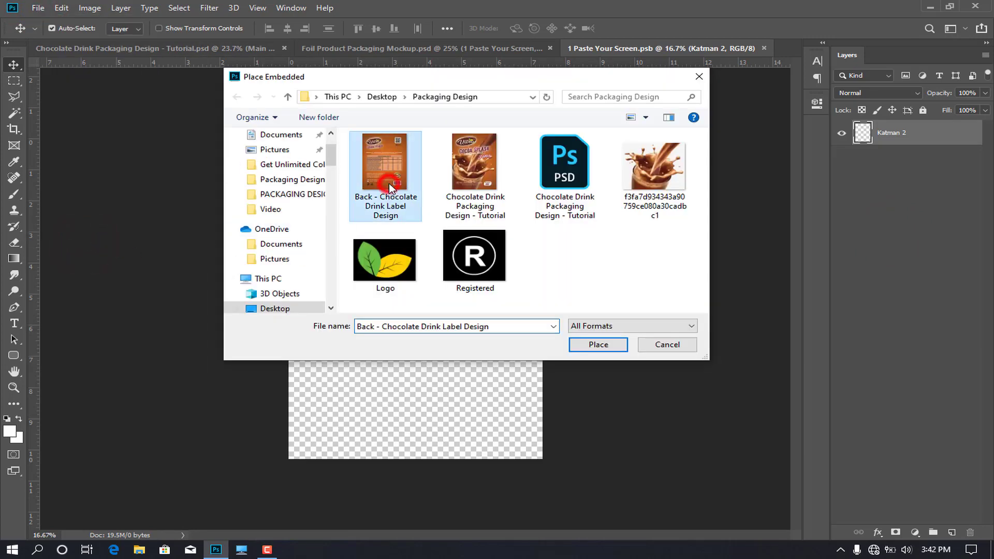
click(602, 345)
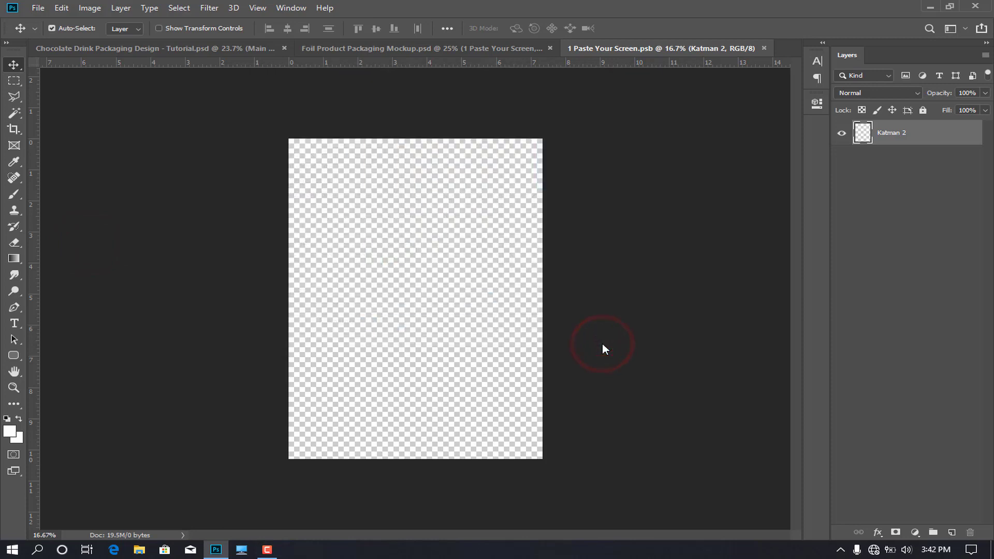
key(Return)
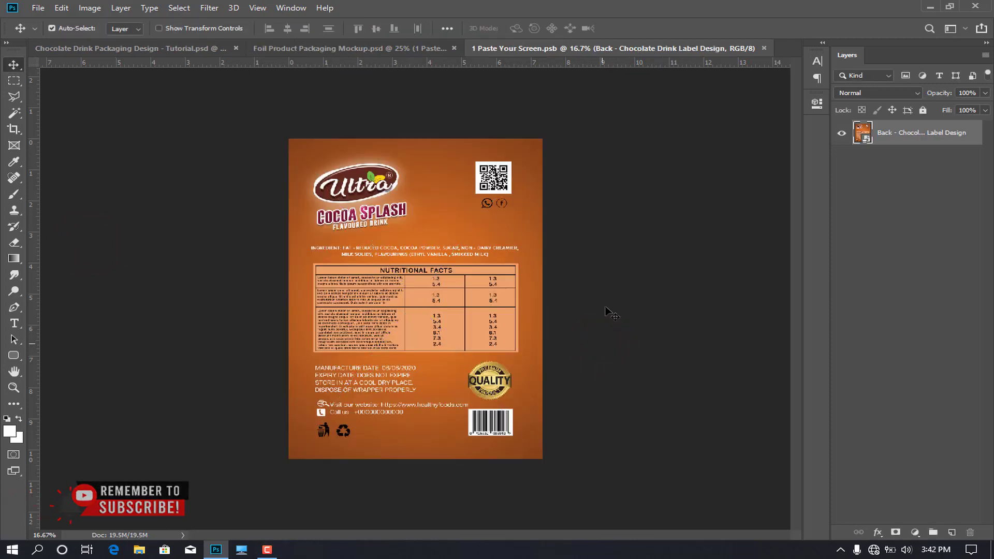
click(765, 48)
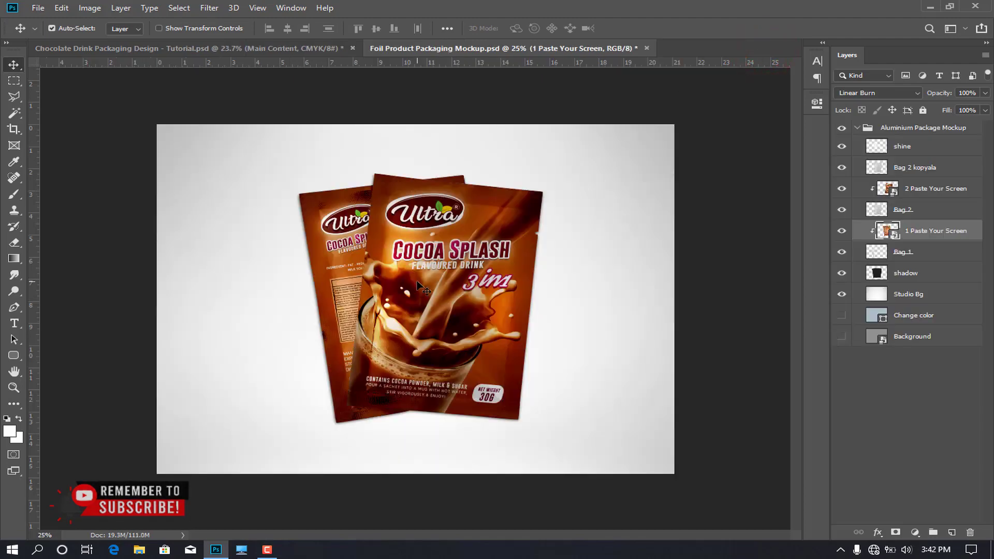
key(ctrl+plus)
key(ctrl+plus)
key(ctrl+plus)
key(ctrl+0)
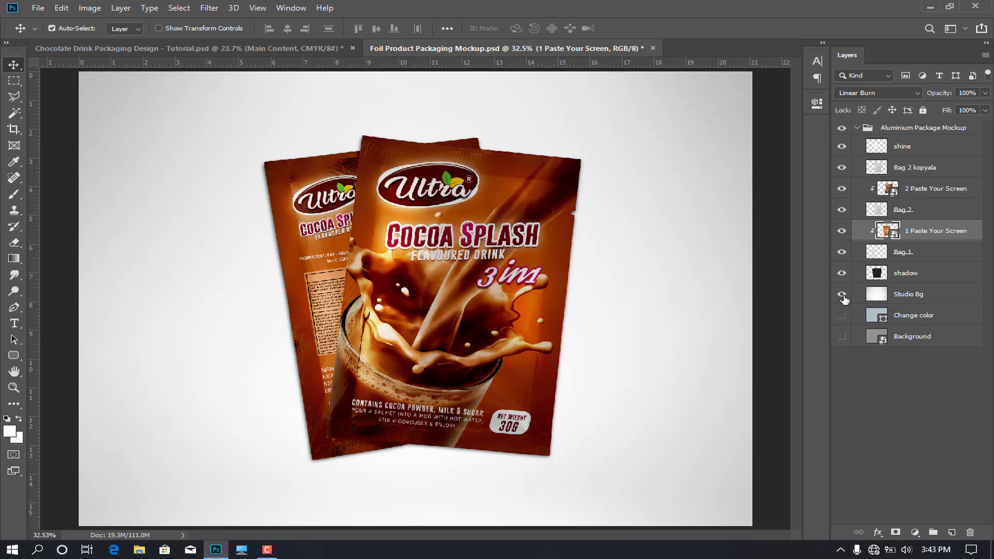
key(ctrl+minus)
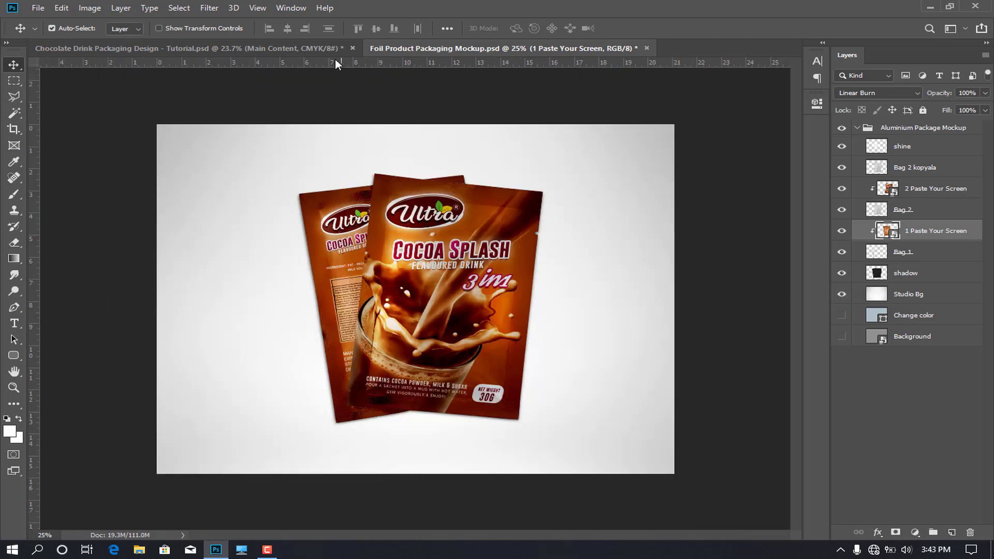
click(332, 51)
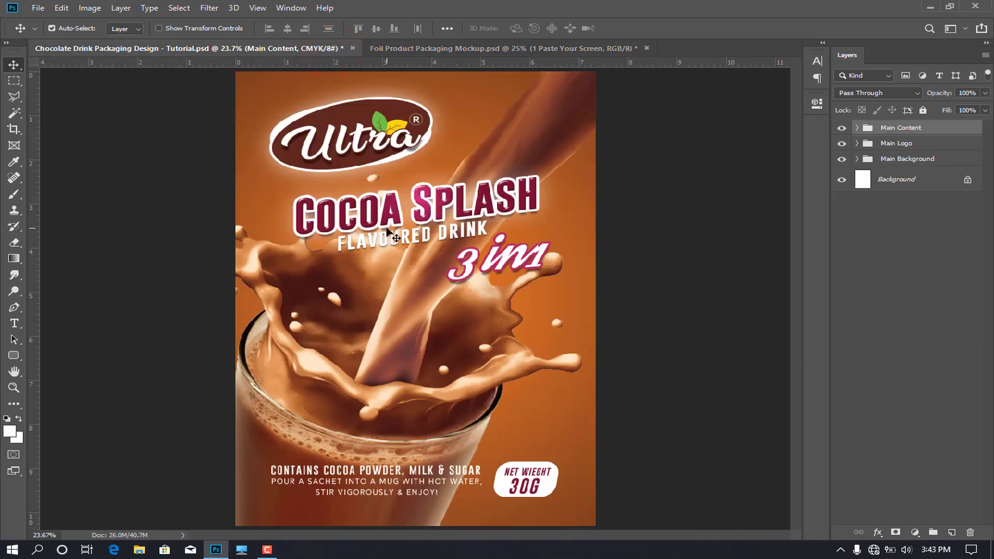